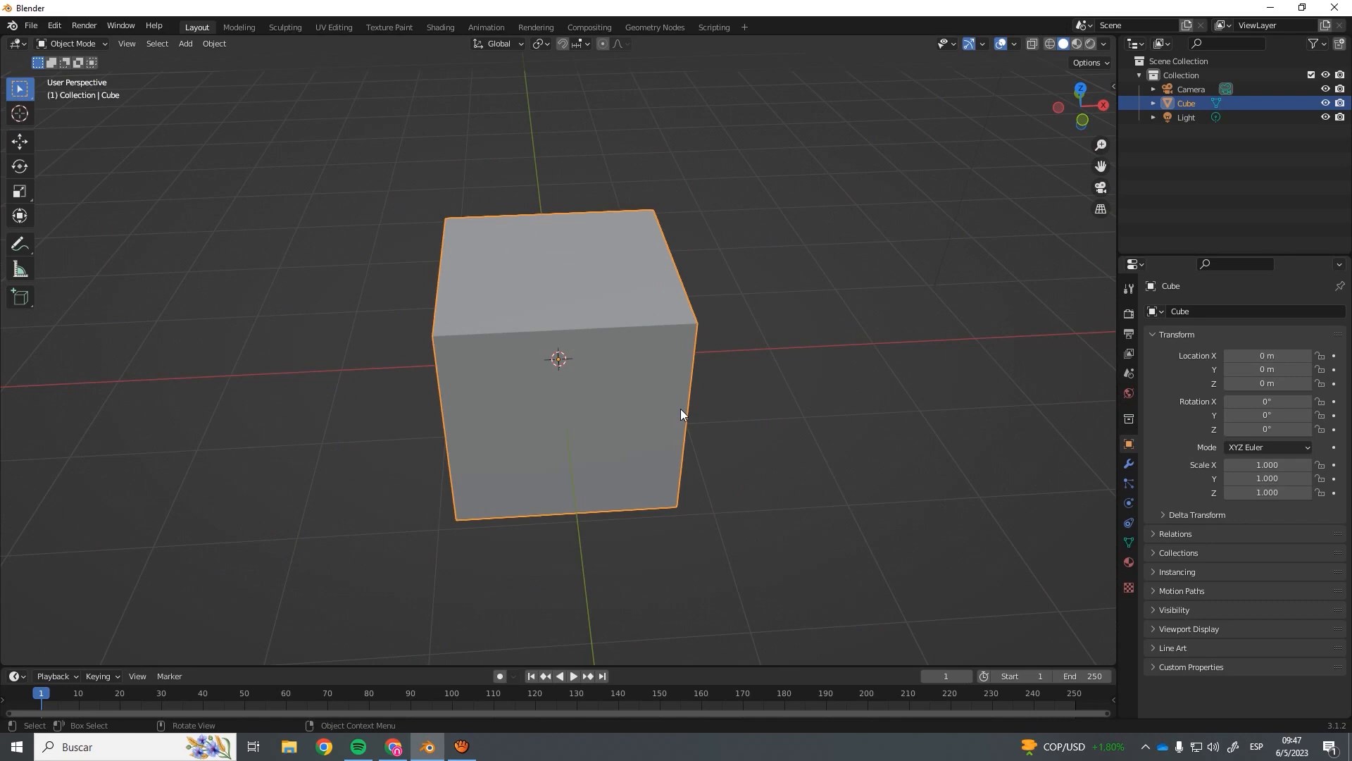
# Activate the Move tool and delete the default cube from the scene.
pyautogui.moveTo(681, 410); pyautogui.dragTo(617, 423, button='middle')
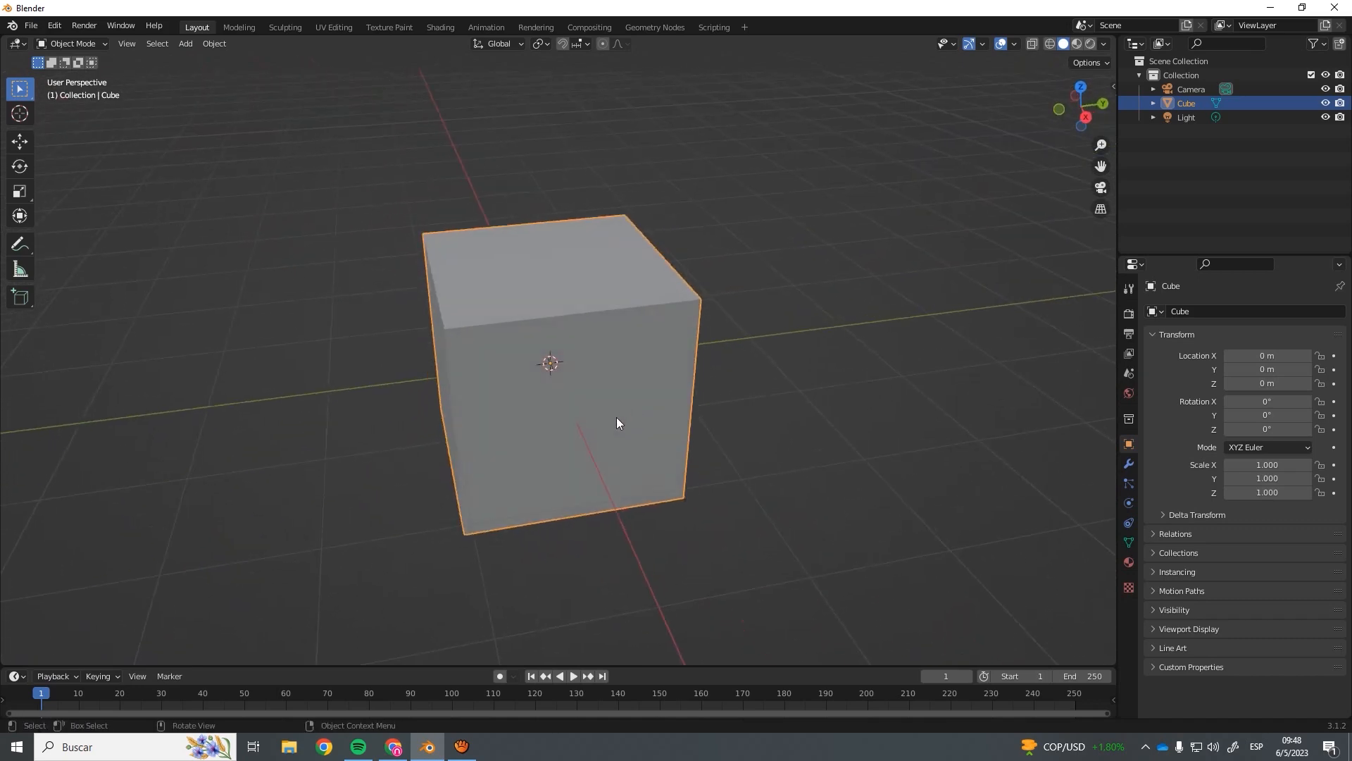
pyautogui.click(20, 141)
pyautogui.moveTo(36, 158); pyautogui.dragTo(334, 327, button='middle')
pyautogui.scroll(-2, 522, 337)
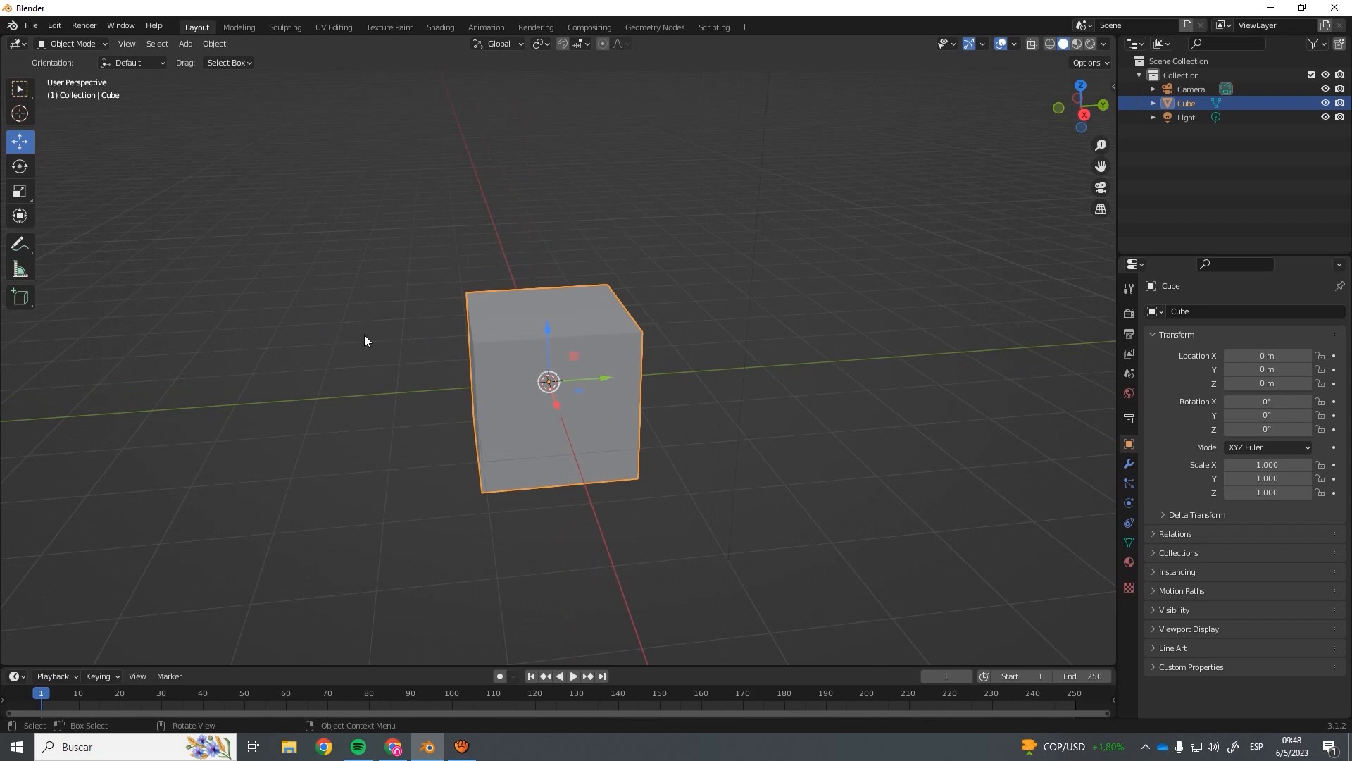
pyautogui.scroll(-2, 364, 340)
pyautogui.moveTo(310, 348); pyautogui.dragTo(331, 357, button='middle')
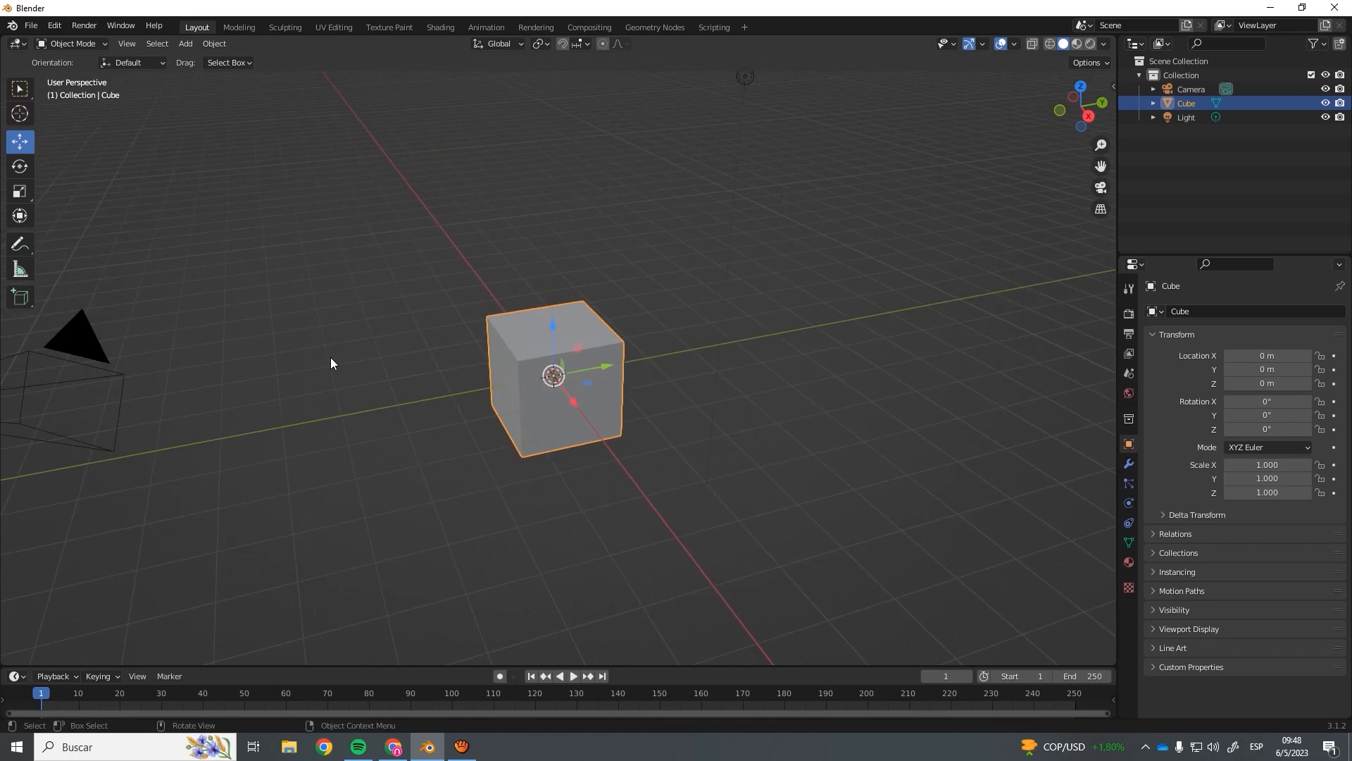
pyautogui.scroll(1, 331, 359)
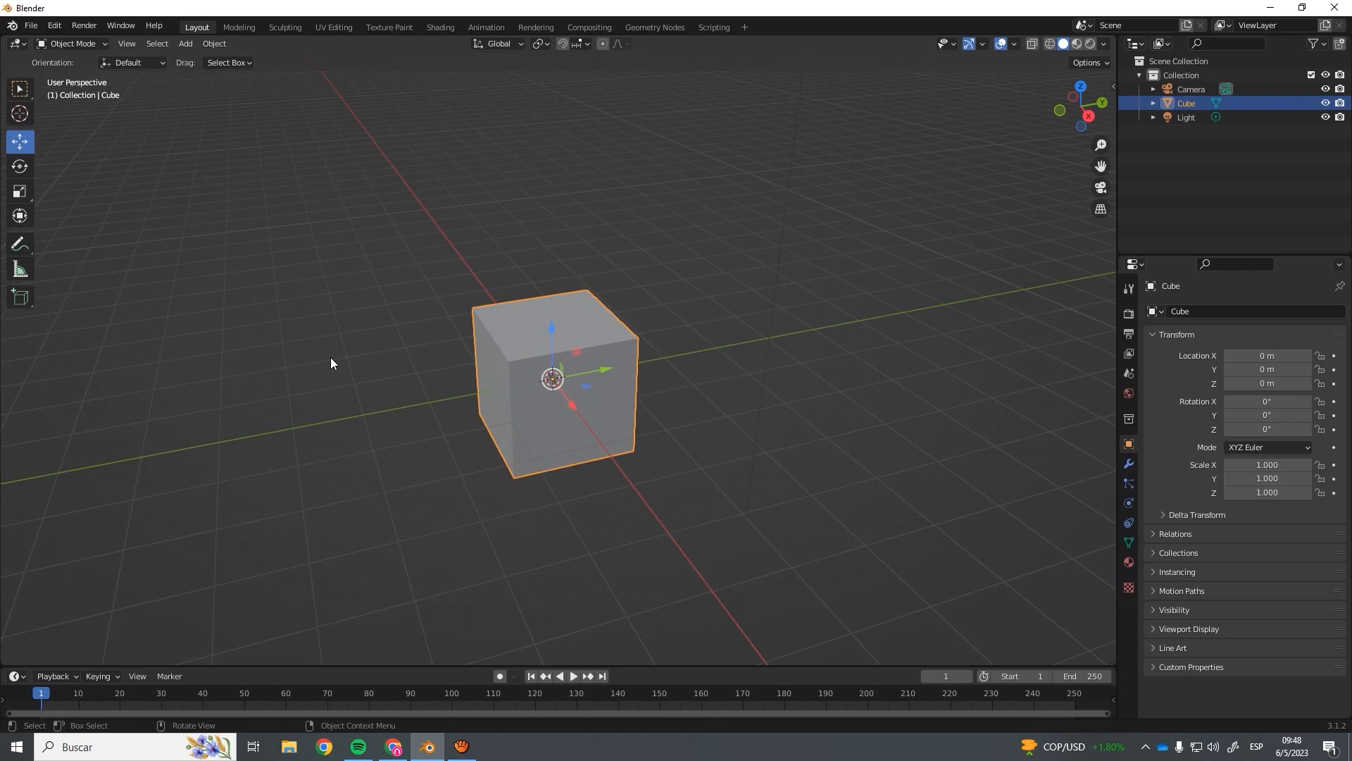
pyautogui.moveTo(331, 357); pyautogui.dragTo(407, 368, button='middle')
pyautogui.scroll(3, 425, 367)
pyautogui.scroll(-2, 553, 376)
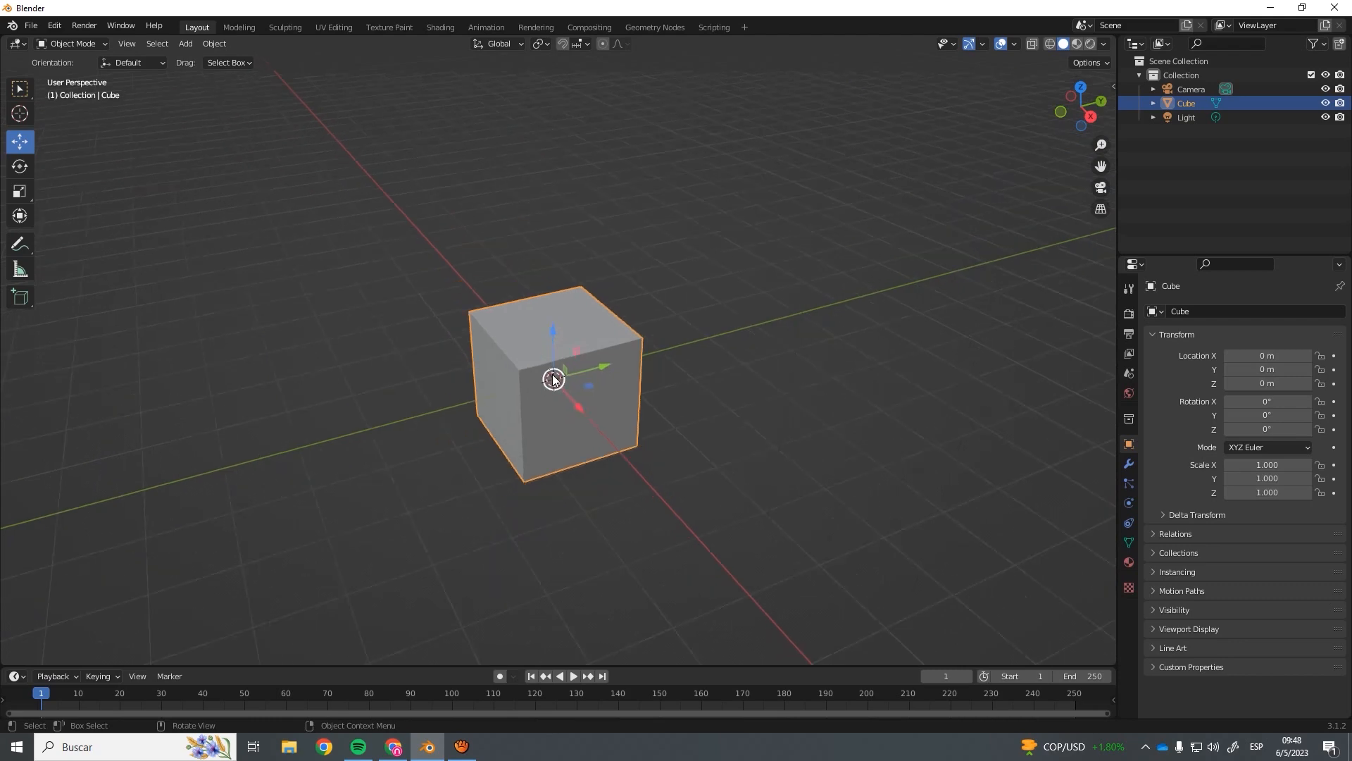
pyautogui.moveTo(552, 380); pyautogui.dragTo(500, 363, button='middle')
pyautogui.press('Delete')
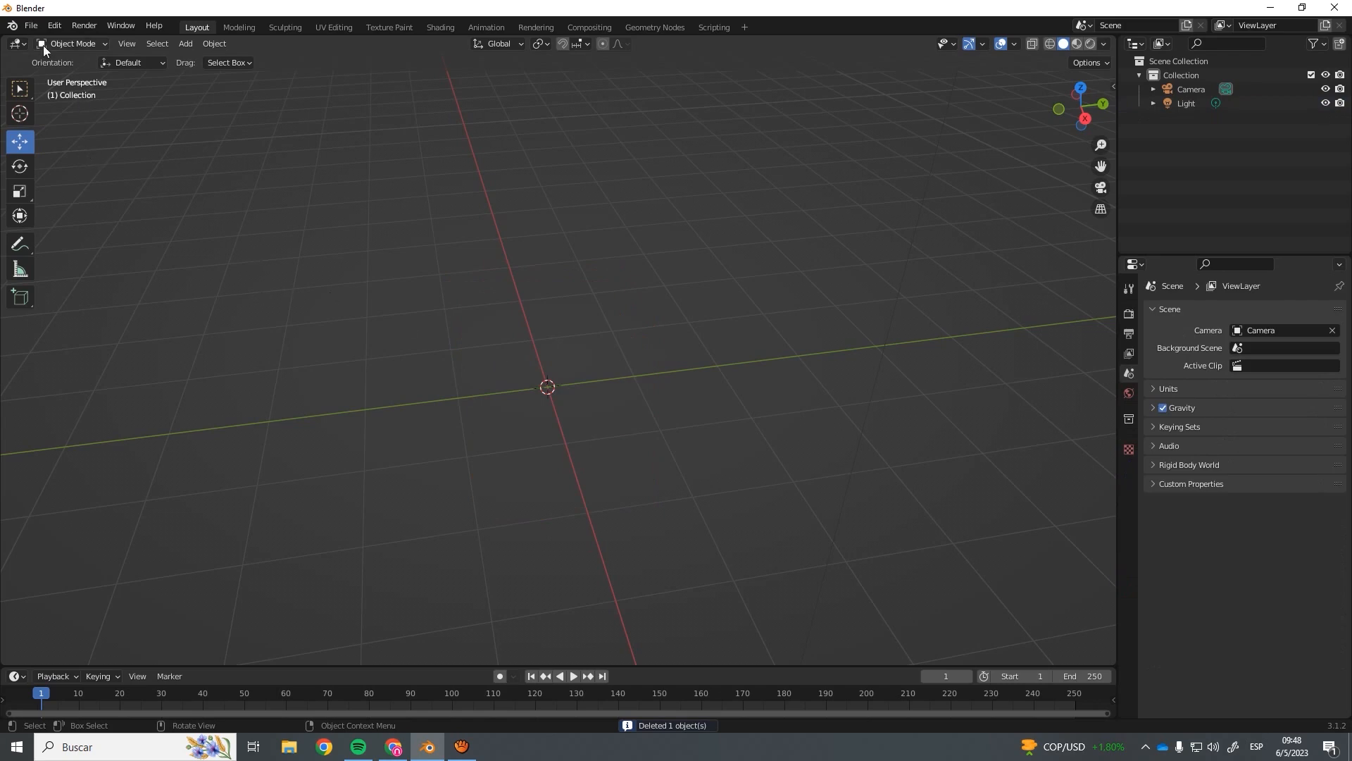
# Look through the available file export formats and the general editing commands.
pyautogui.click(32, 27)
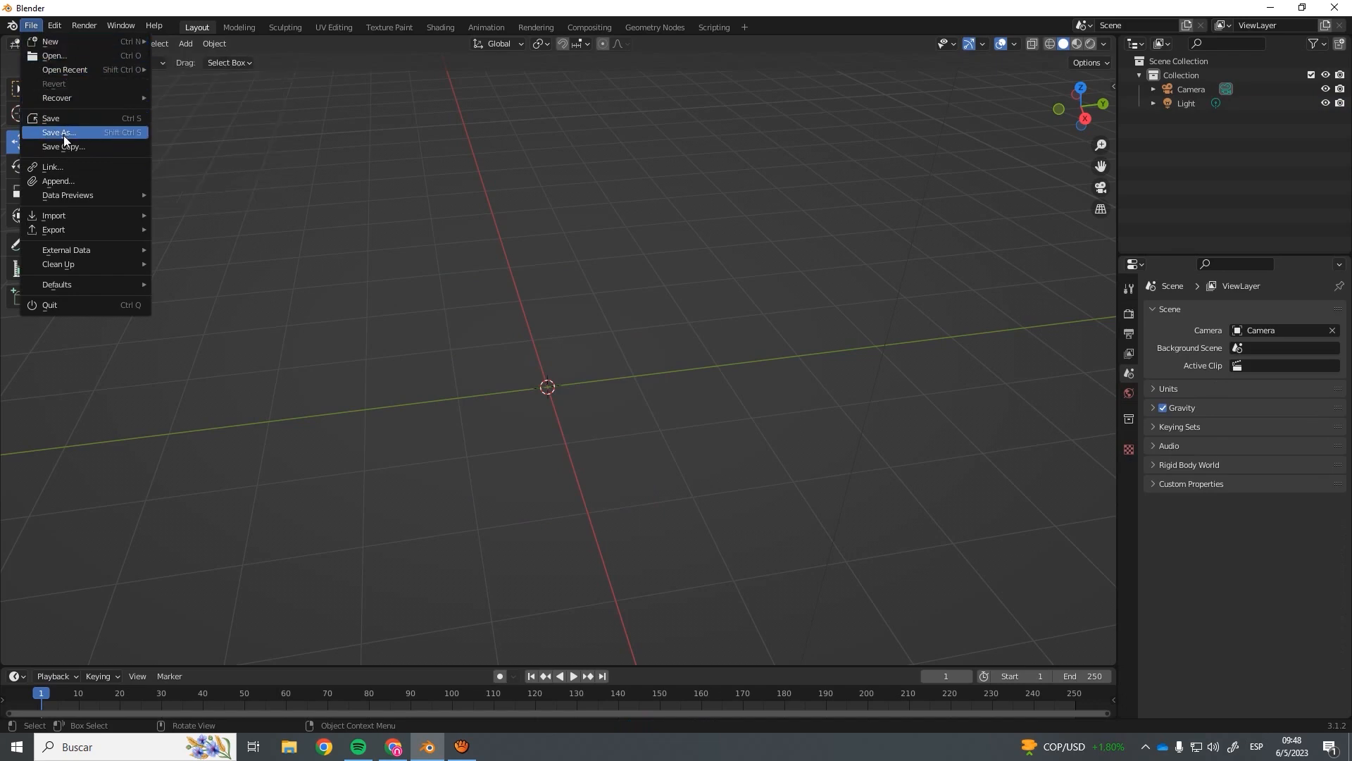
pyautogui.moveTo(78, 233)
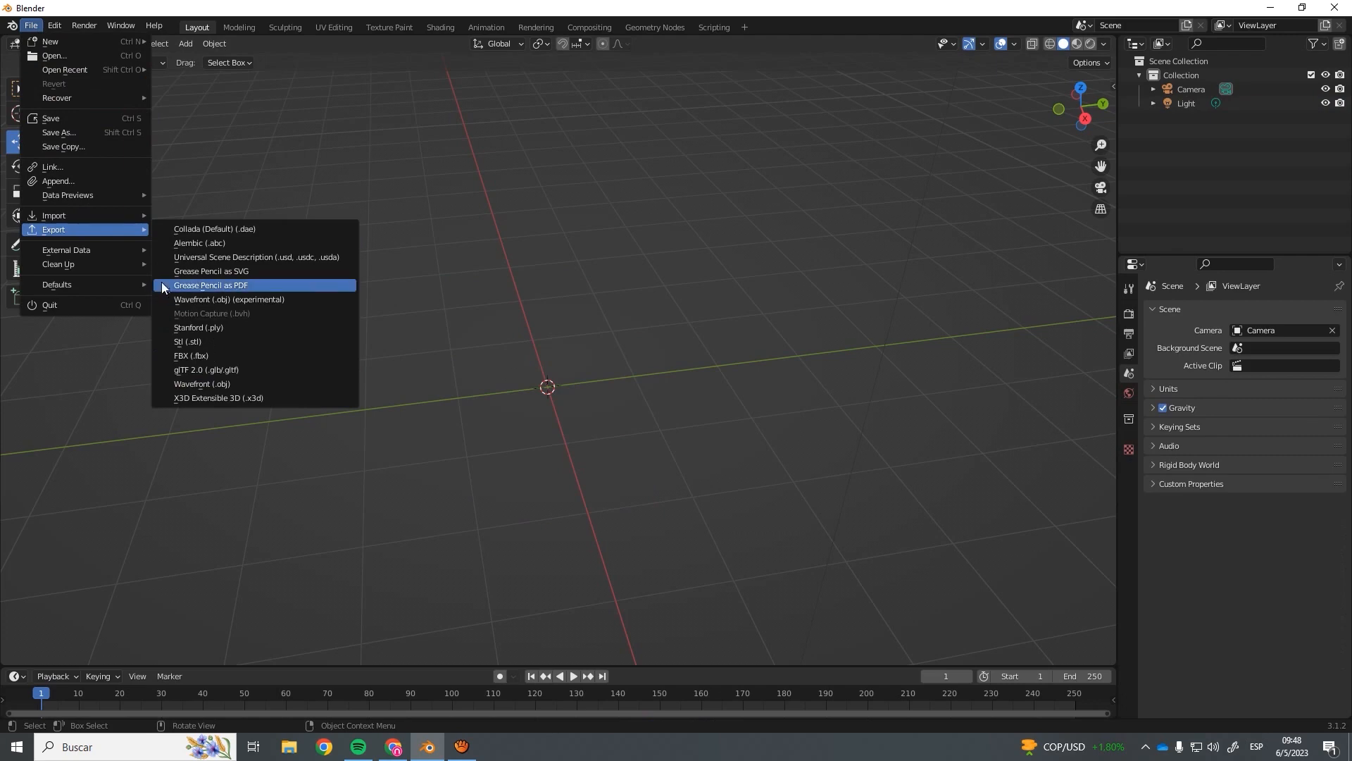
pyautogui.moveTo(59, 27)
pyautogui.moveTo(80, 76)
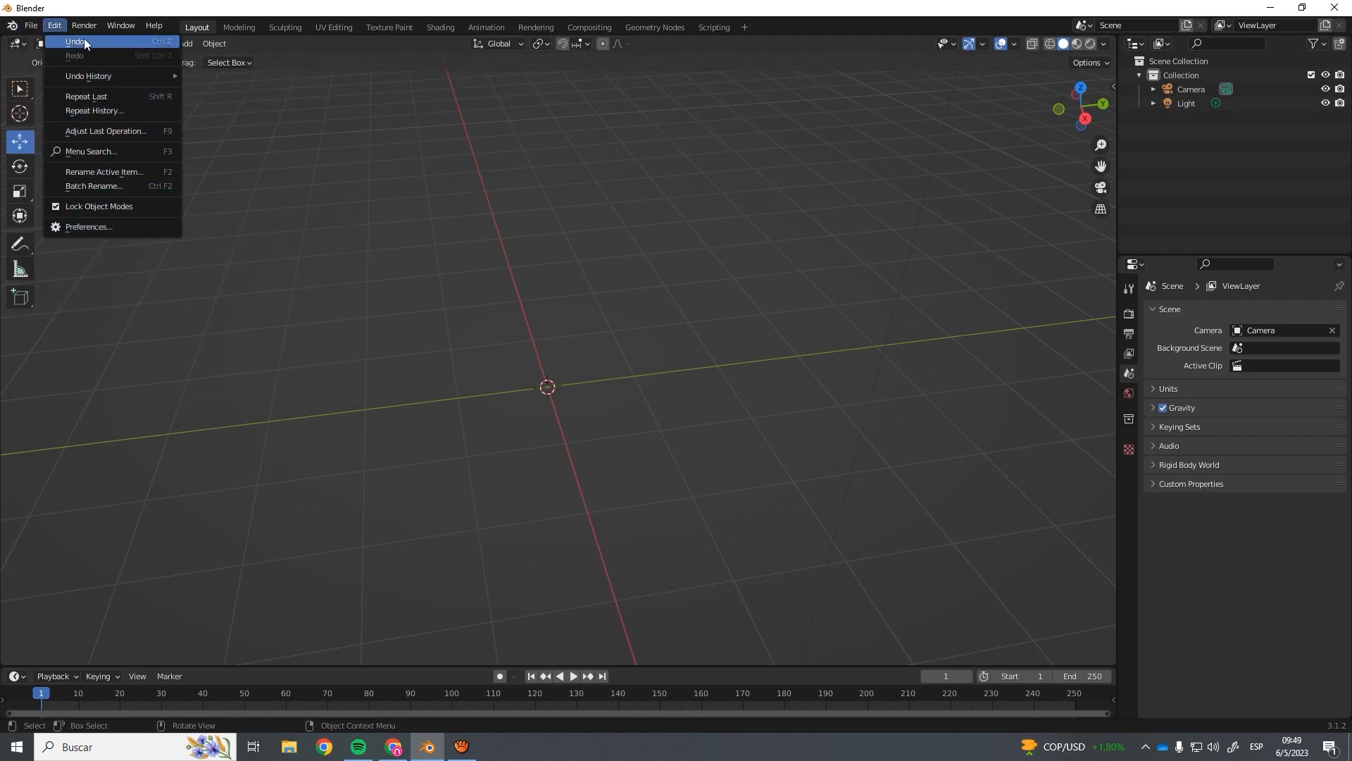
# Open the Preferences, examine the Interface and Viewport settings including the language choice, and close them.
pyautogui.click(86, 227)
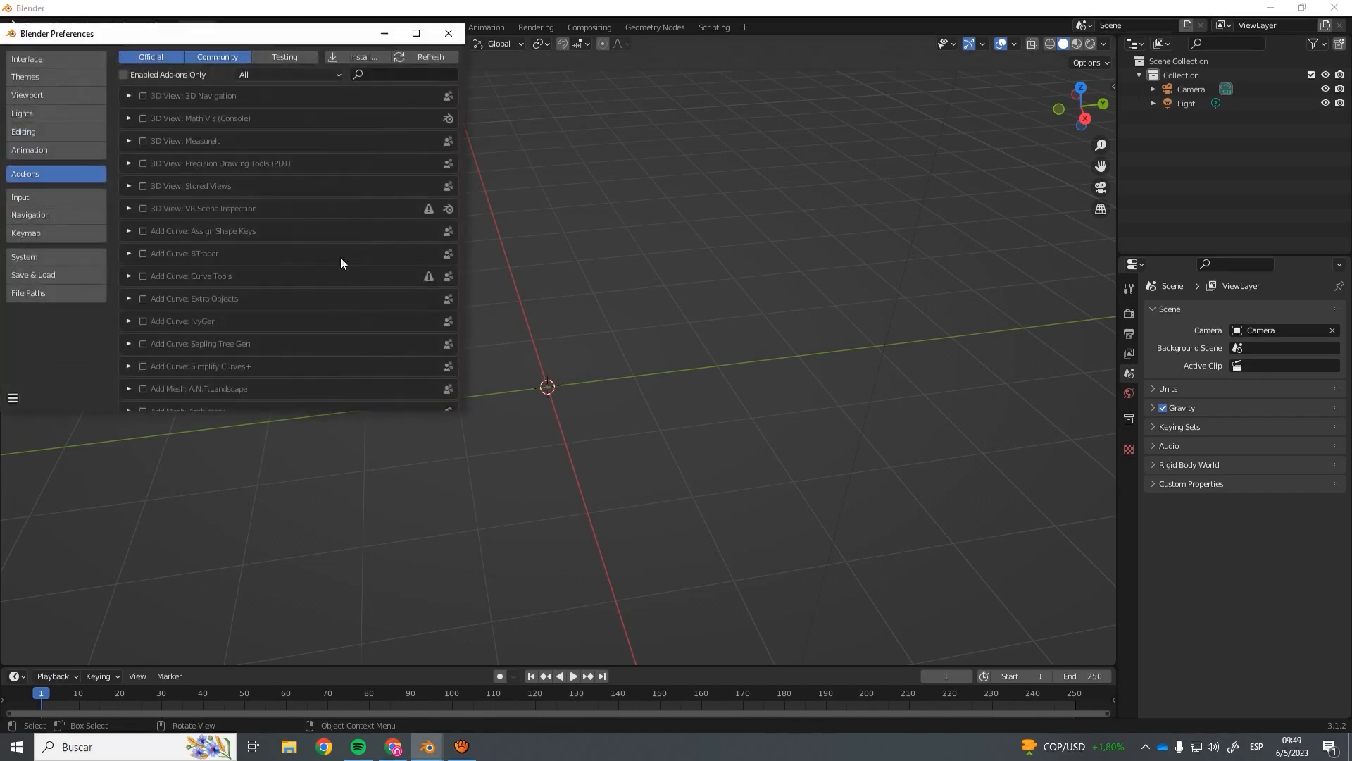
pyautogui.moveTo(331, 33); pyautogui.dragTo(481, 122)
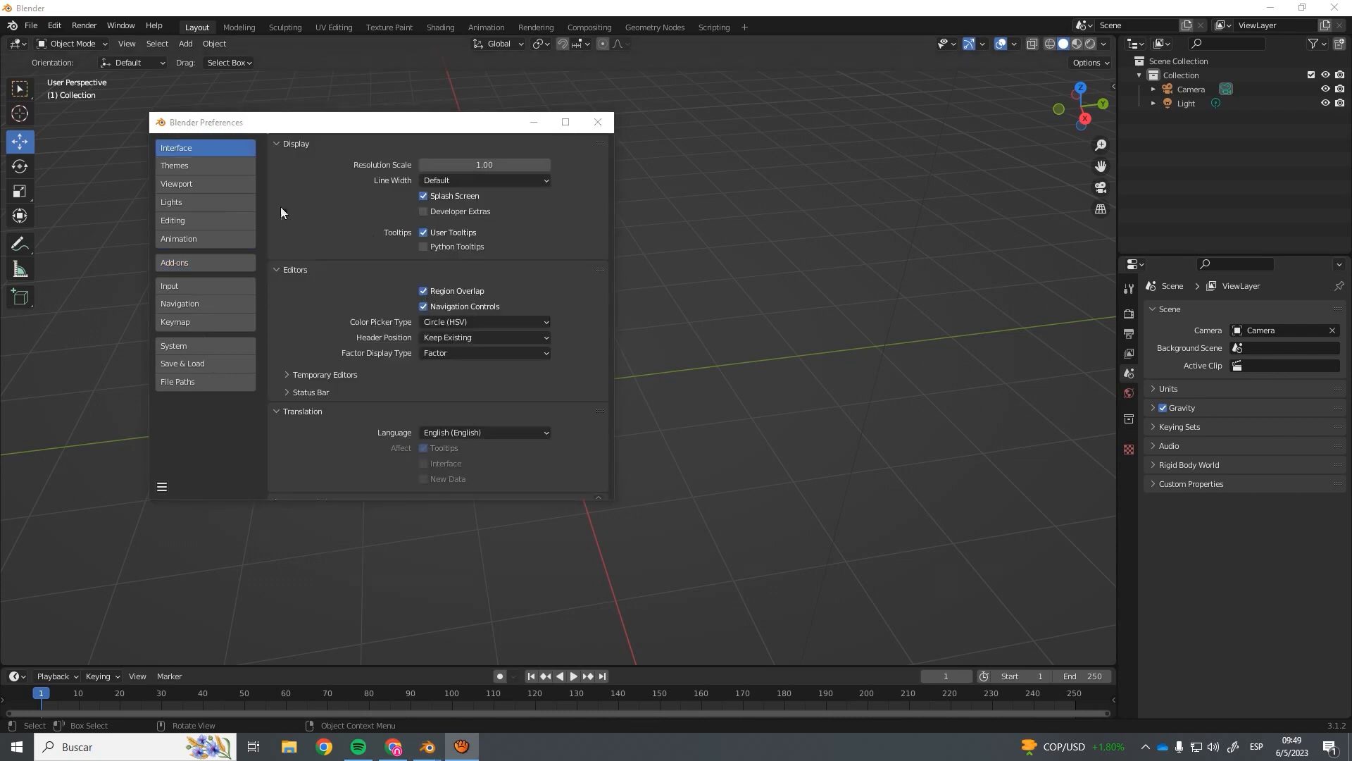
pyautogui.click(218, 180)
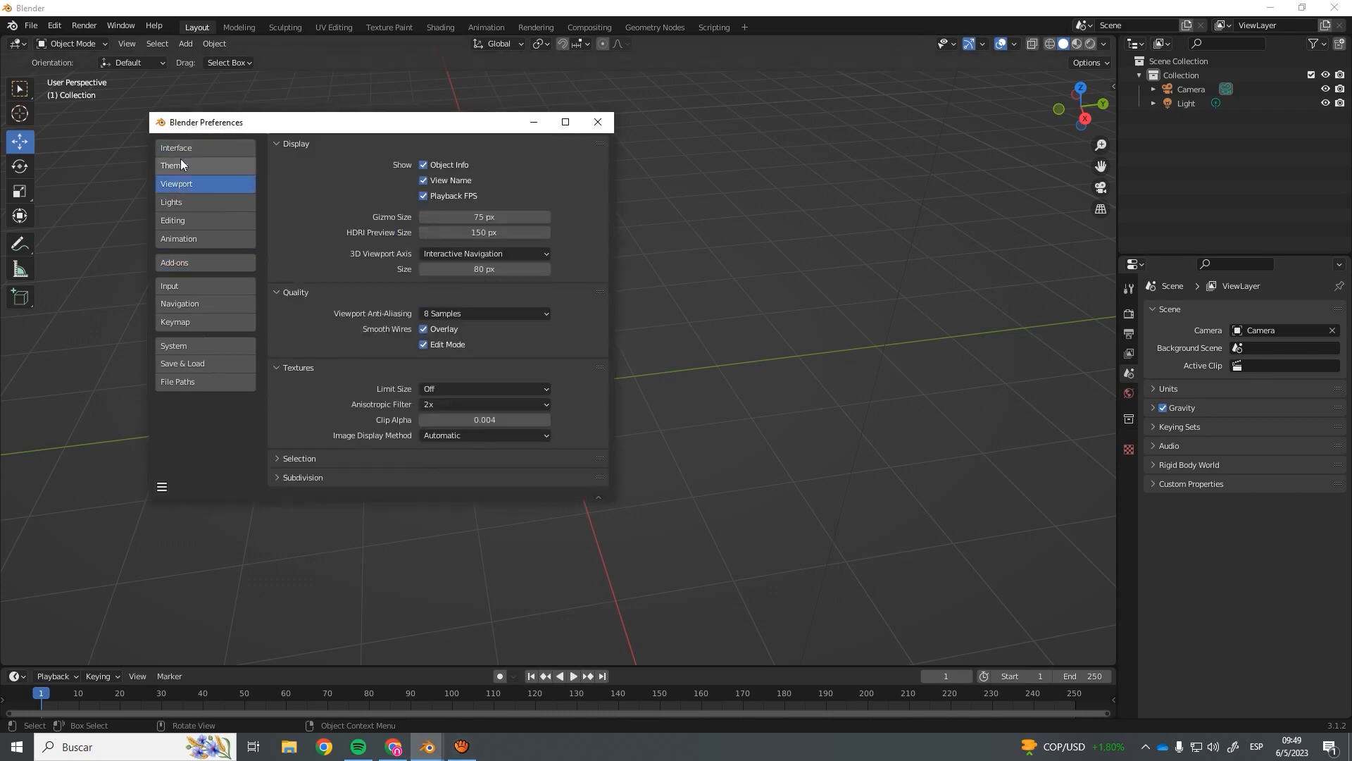
pyautogui.click(179, 151)
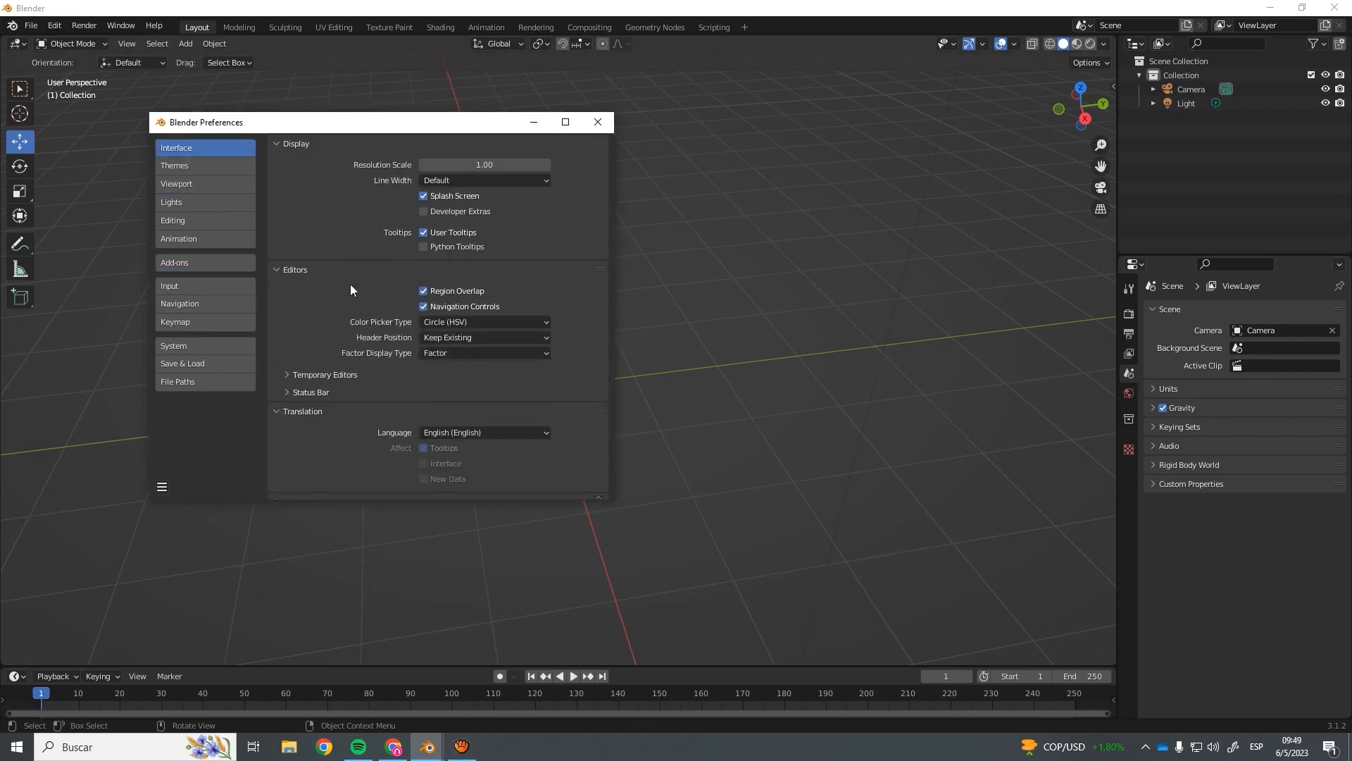
pyautogui.click(451, 437)
pyautogui.click(451, 437)
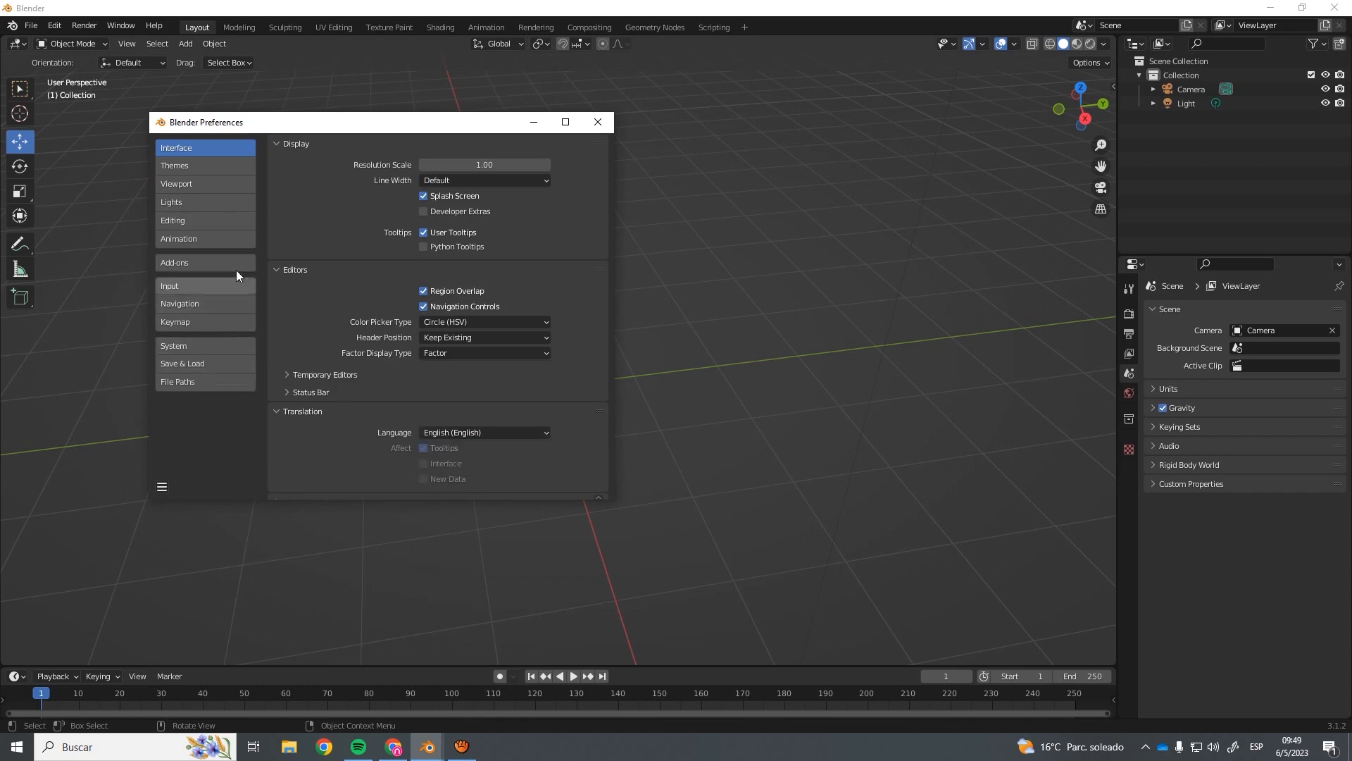
pyautogui.click(597, 122)
# Reopen the Preferences, browse the list of available add-ons, and close them without enabling any.
pyautogui.click(54, 25)
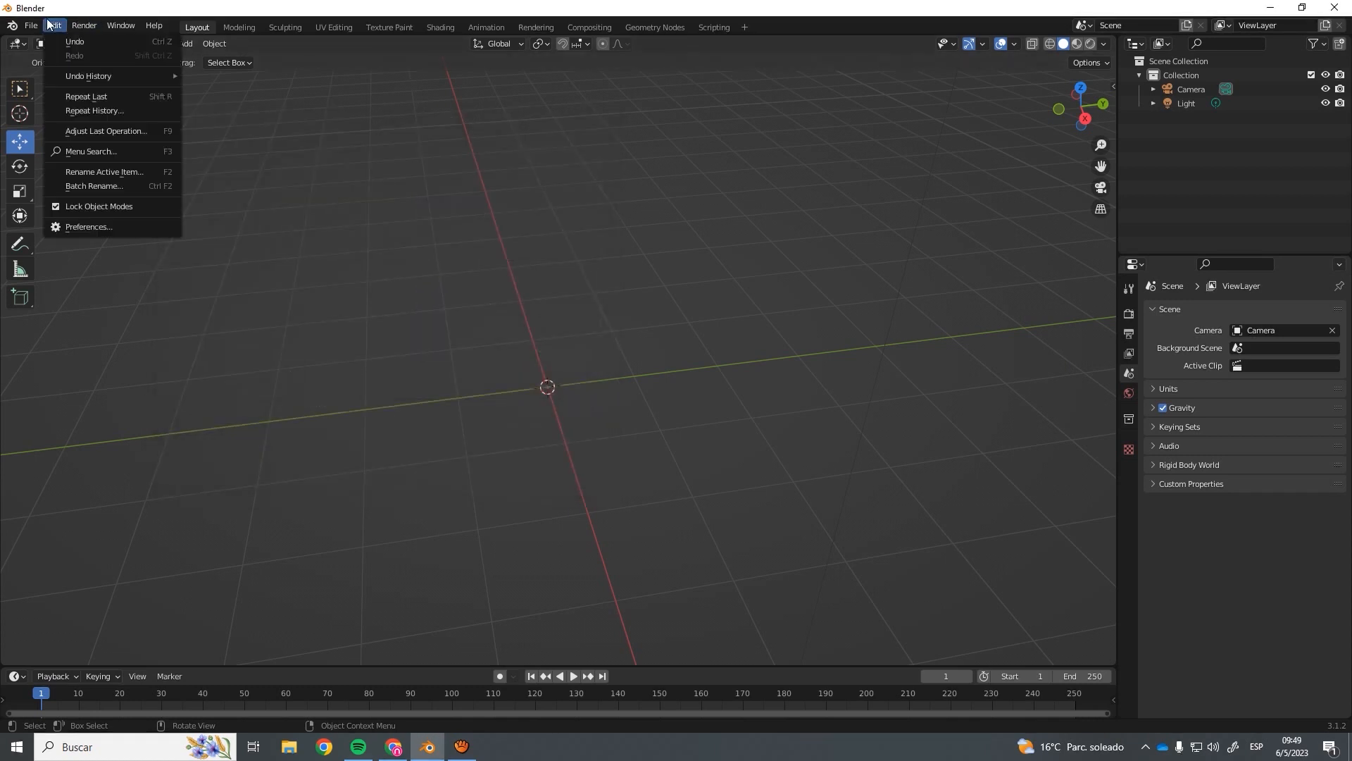
pyautogui.click(76, 227)
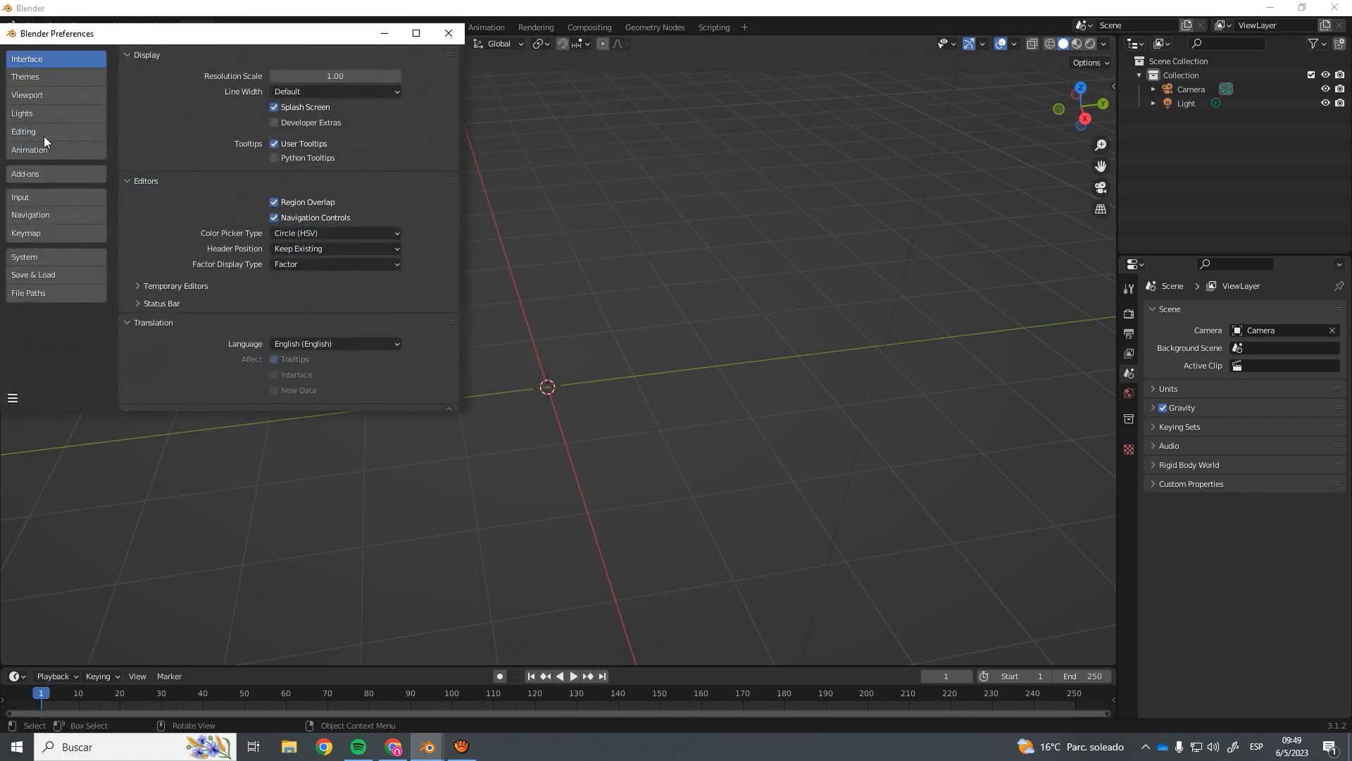
pyautogui.click(33, 174)
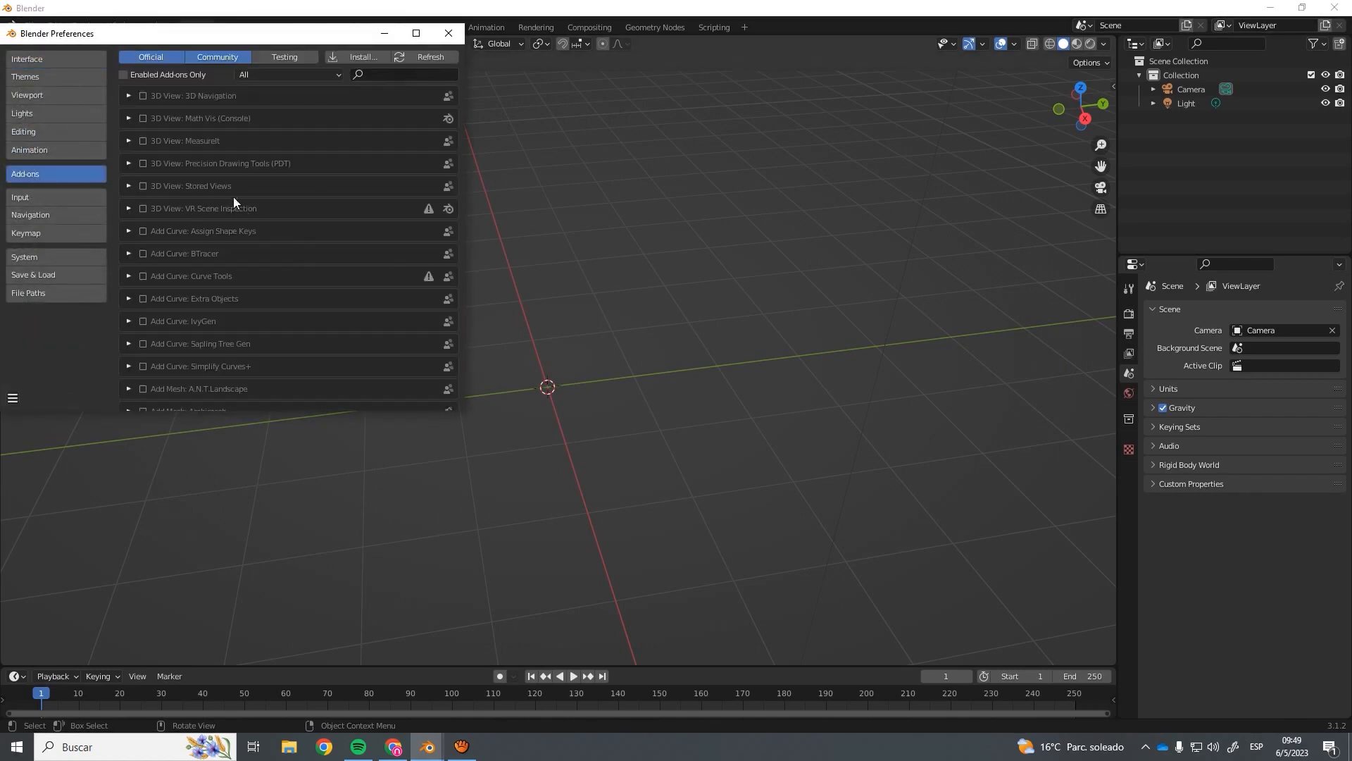
pyautogui.scroll(-10, 234, 197)
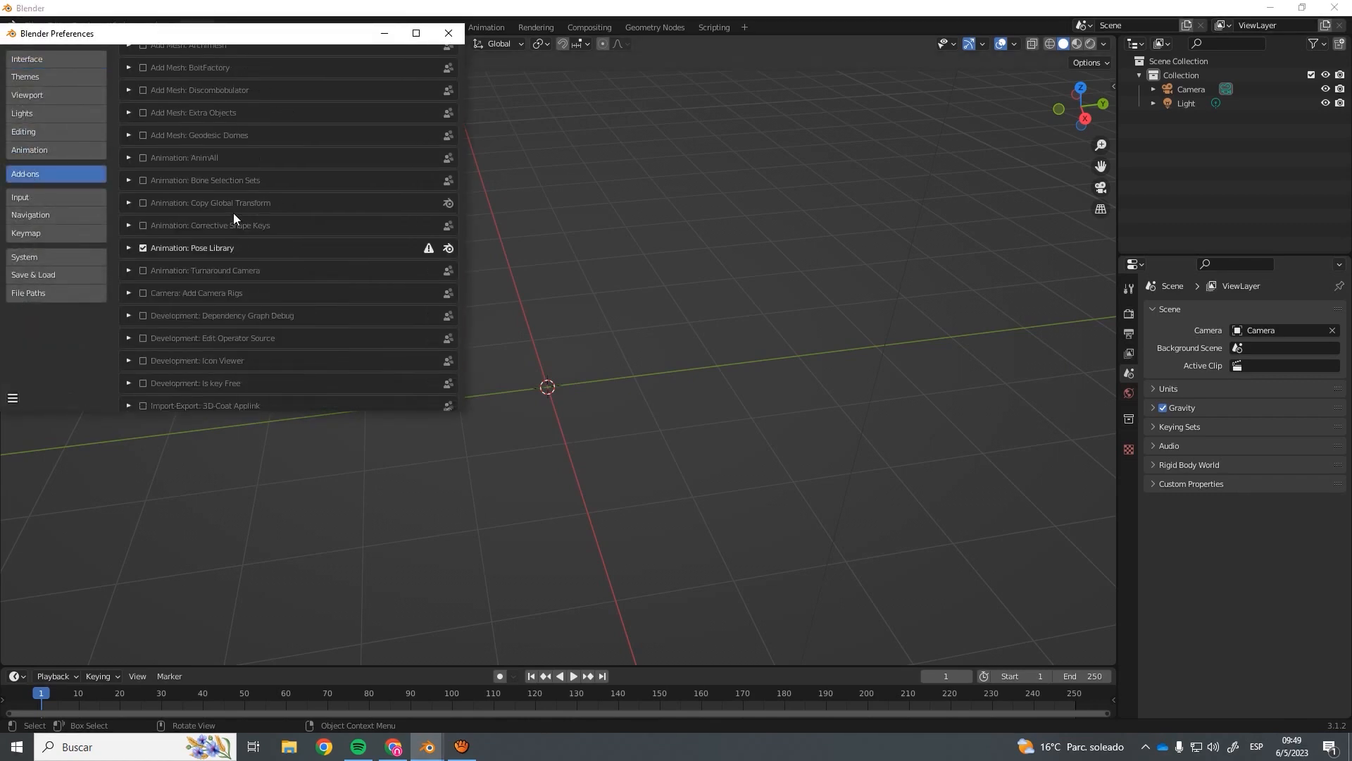
pyautogui.scroll(10, 233, 213)
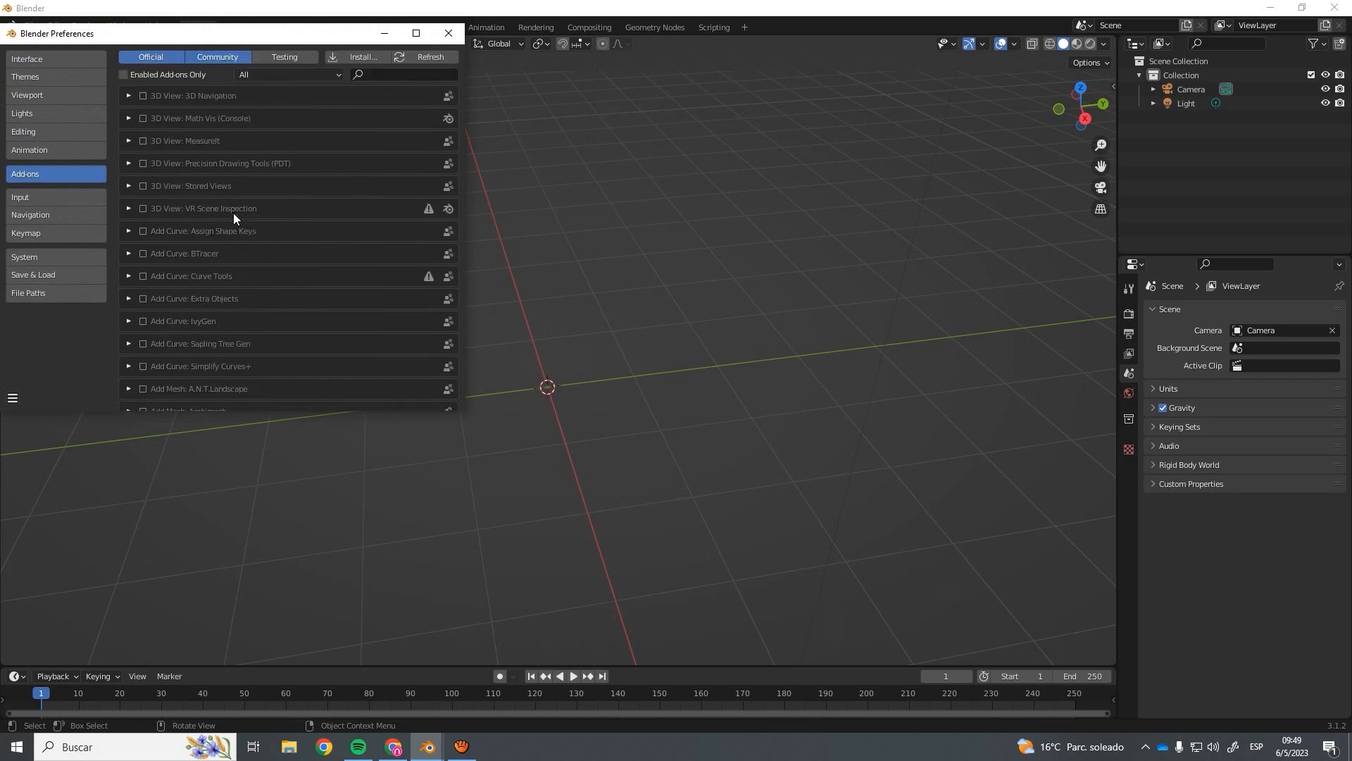
pyautogui.click(449, 34)
# Look over the available render and window commands.
pyautogui.click(84, 26)
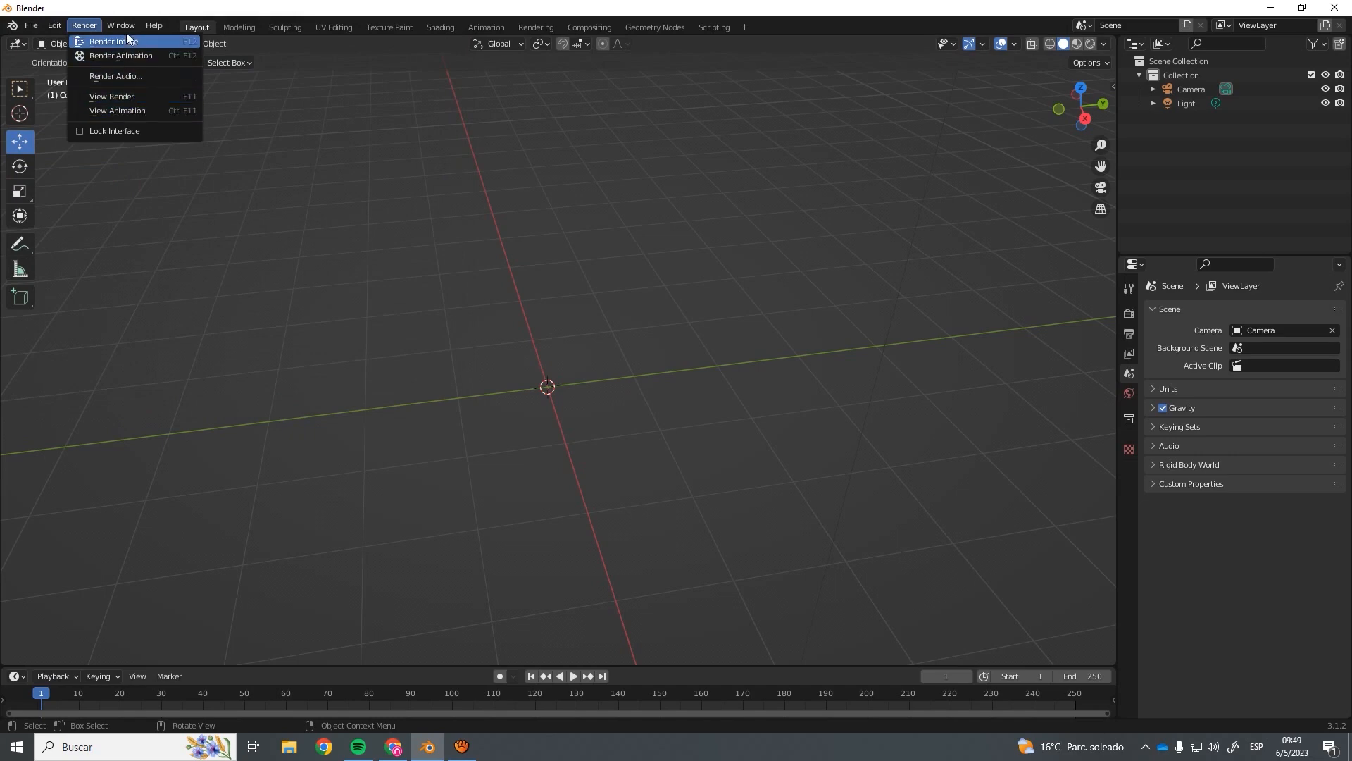
pyautogui.moveTo(121, 23)
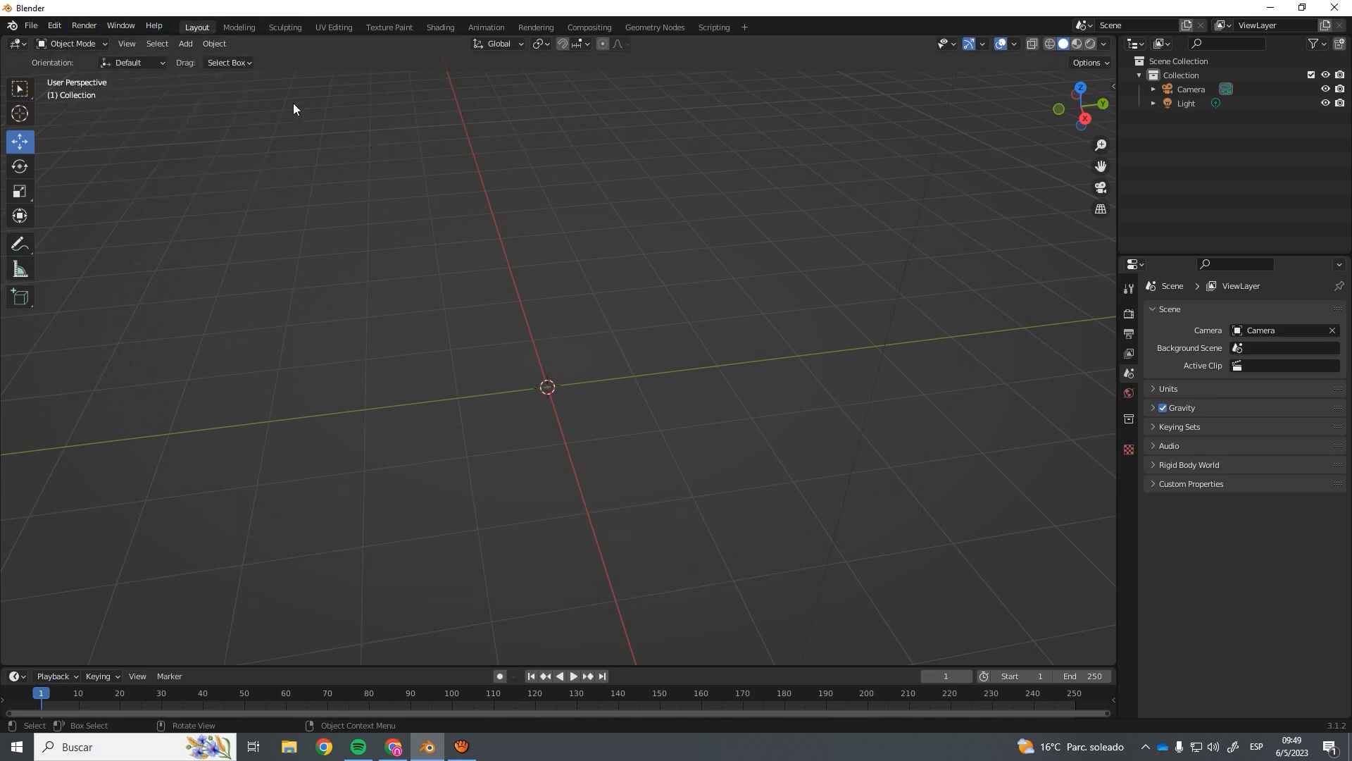
# View each workspace in turn from Modeling through Scripting, and return to the Layout workspace.
pyautogui.click(239, 28)
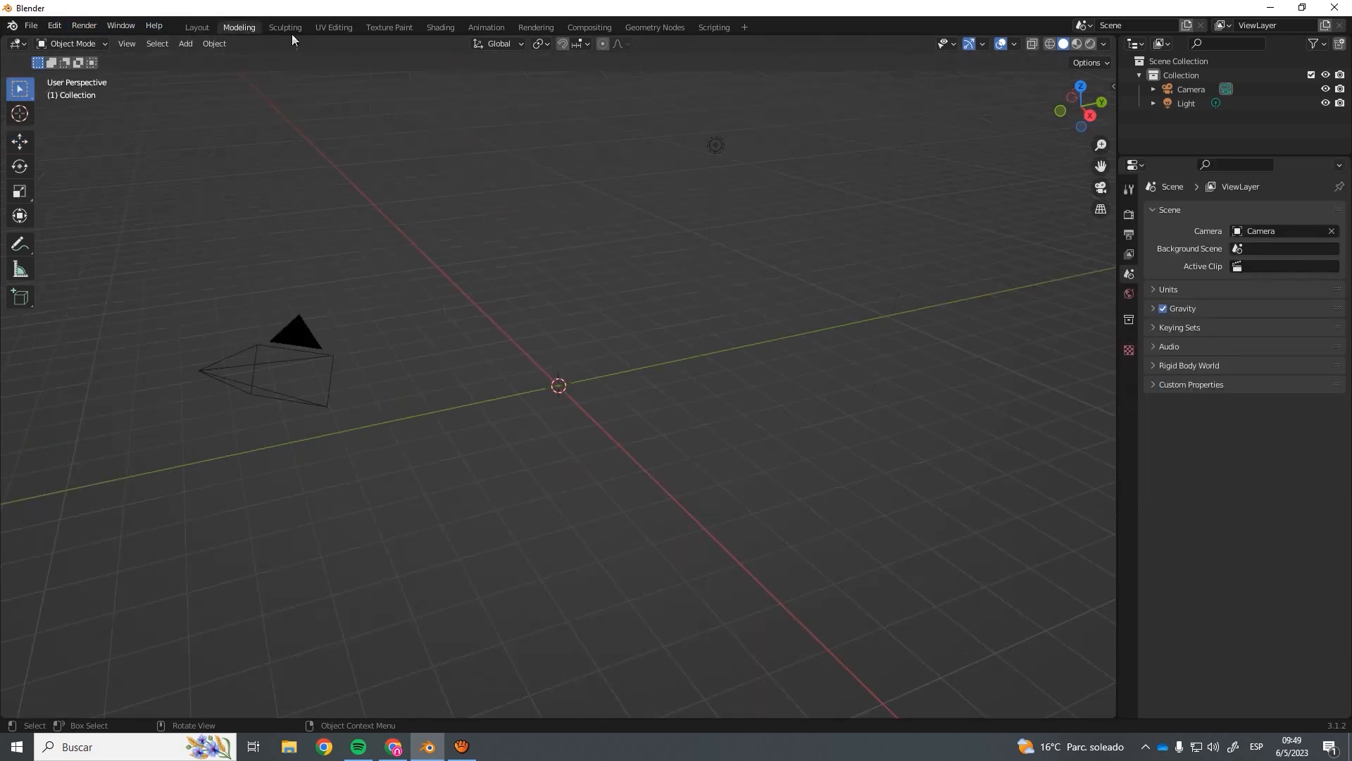
pyautogui.click(293, 28)
pyautogui.click(348, 26)
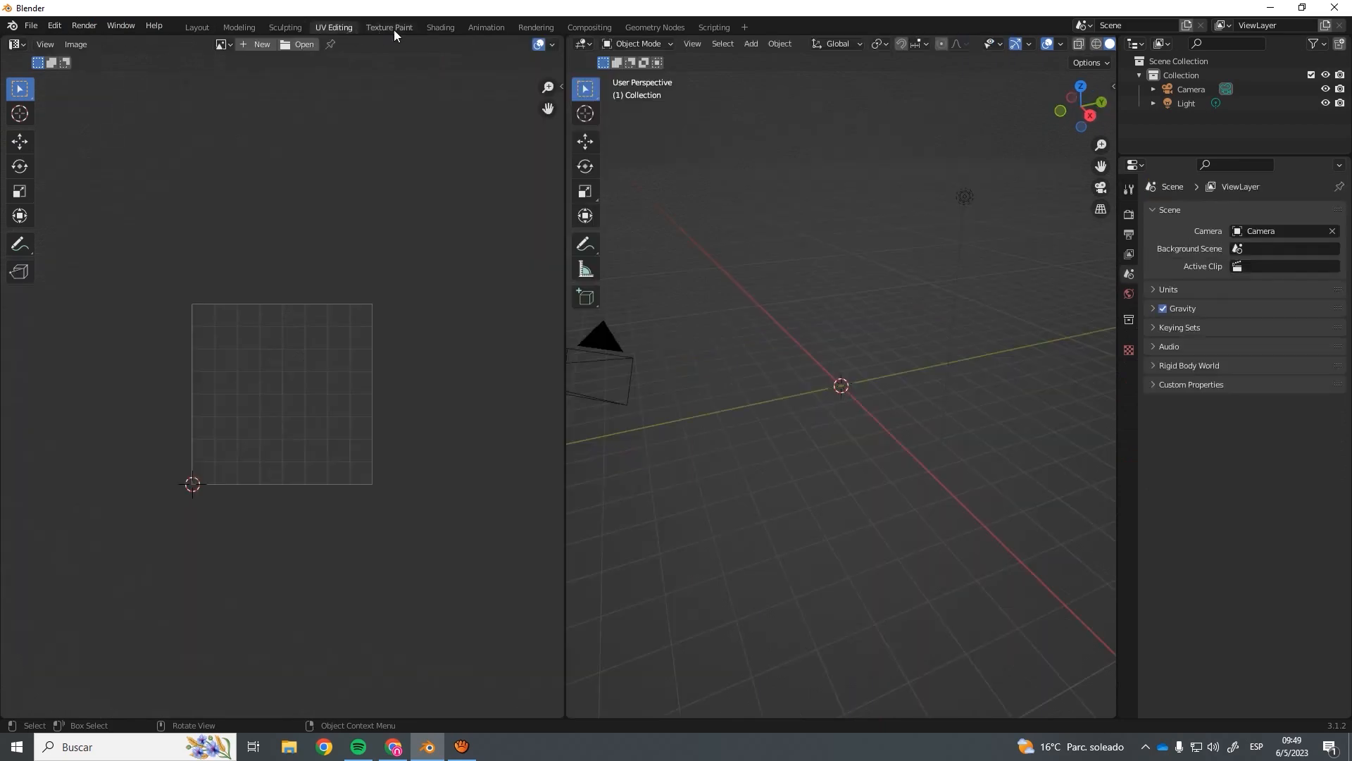
pyautogui.click(394, 28)
pyautogui.click(442, 29)
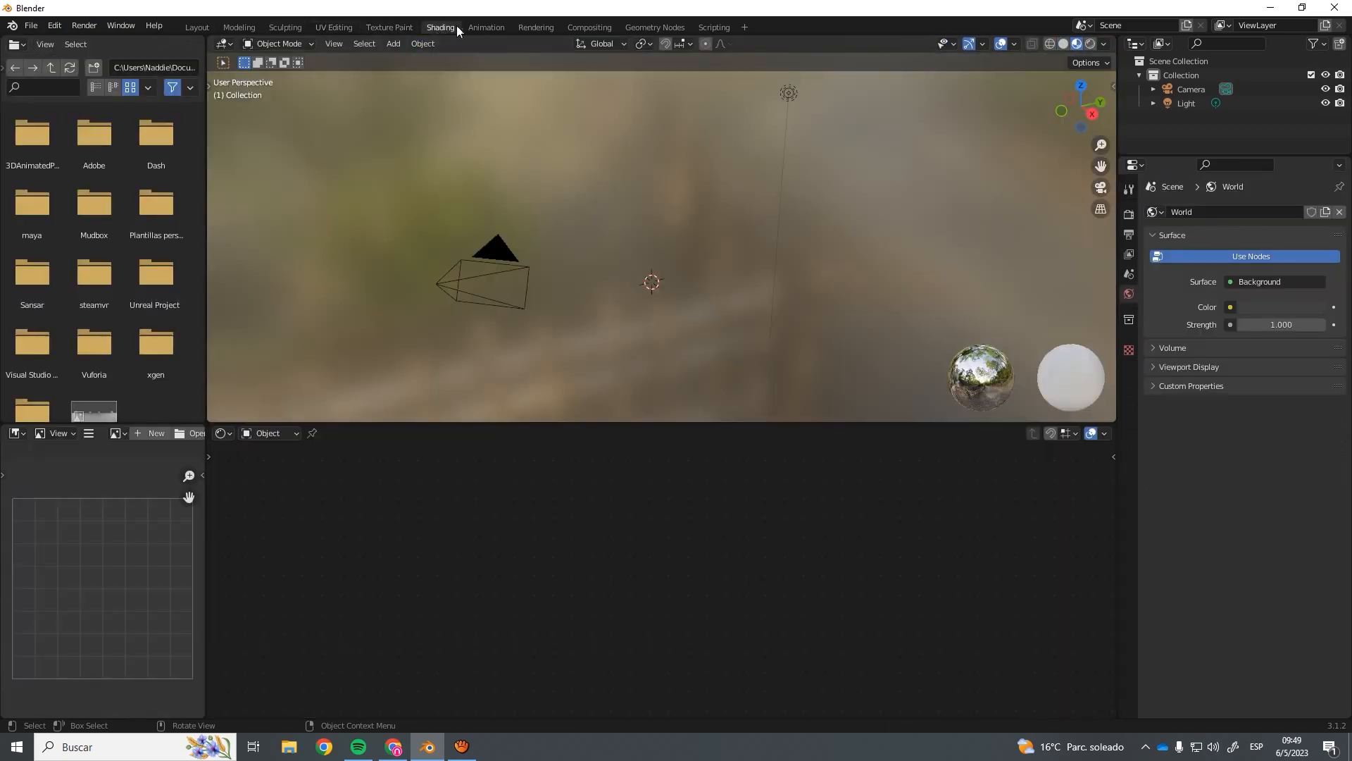
pyautogui.click(485, 26)
pyautogui.click(544, 28)
pyautogui.click(590, 28)
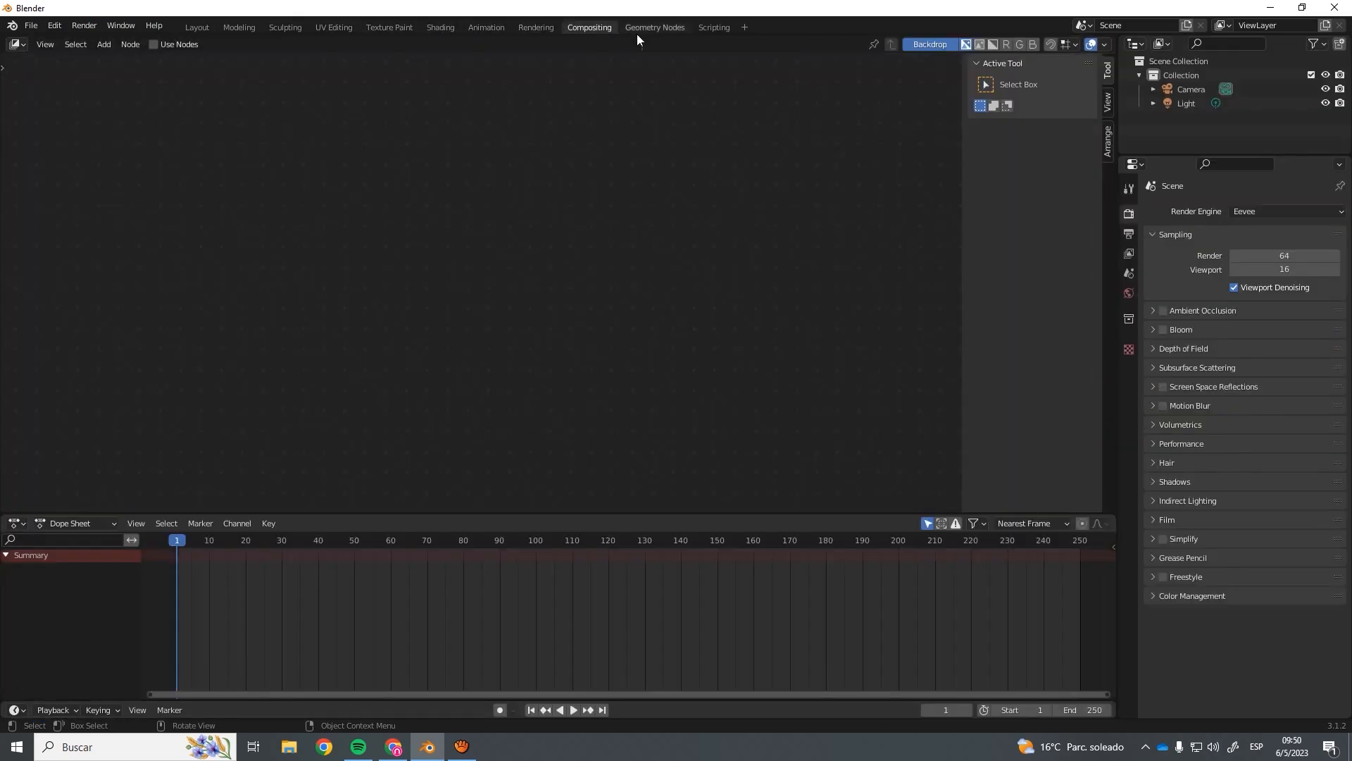
pyautogui.click(655, 28)
pyautogui.click(712, 28)
pyautogui.click(199, 28)
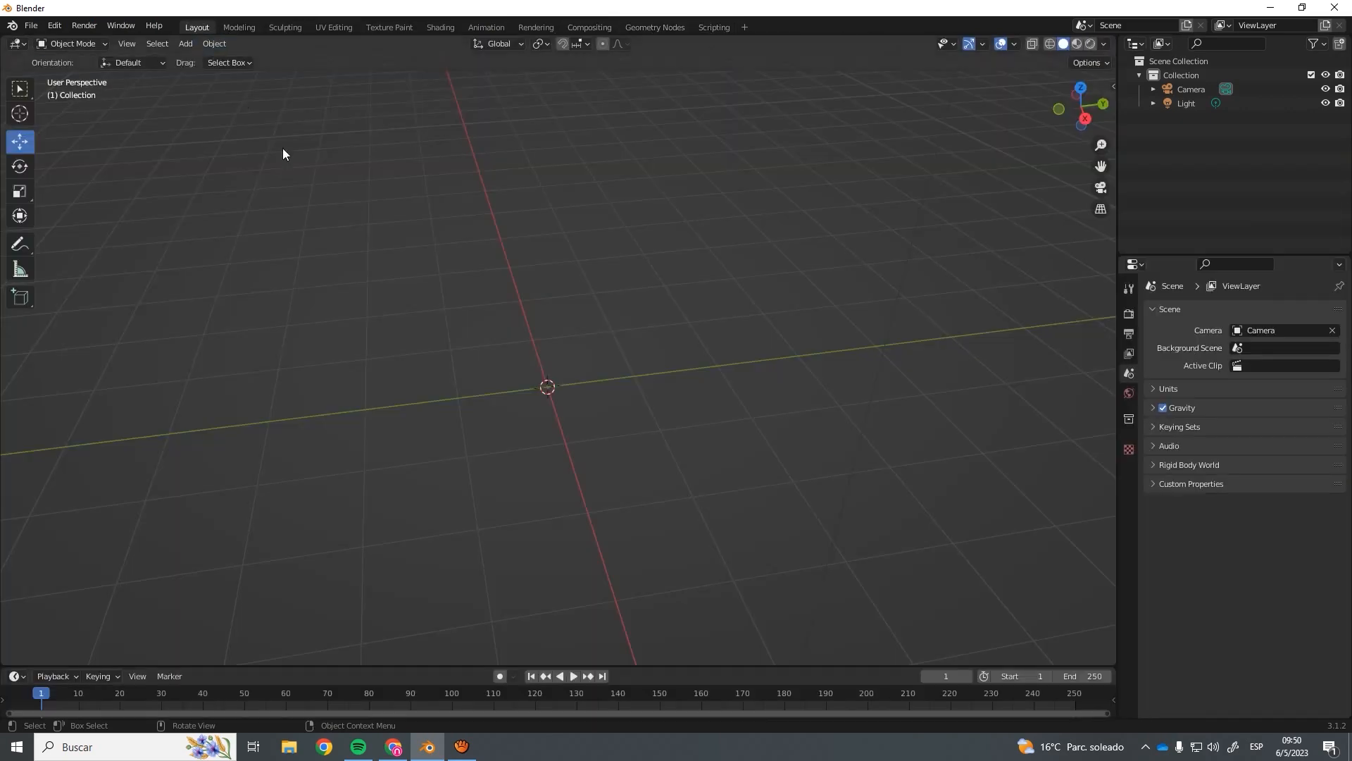
# Examine the Modeling, Sculpting, UV Editing and Texture Paint workspaces one after another.
pyautogui.moveTo(422, 211); pyautogui.dragTo(522, 253, button='middle')
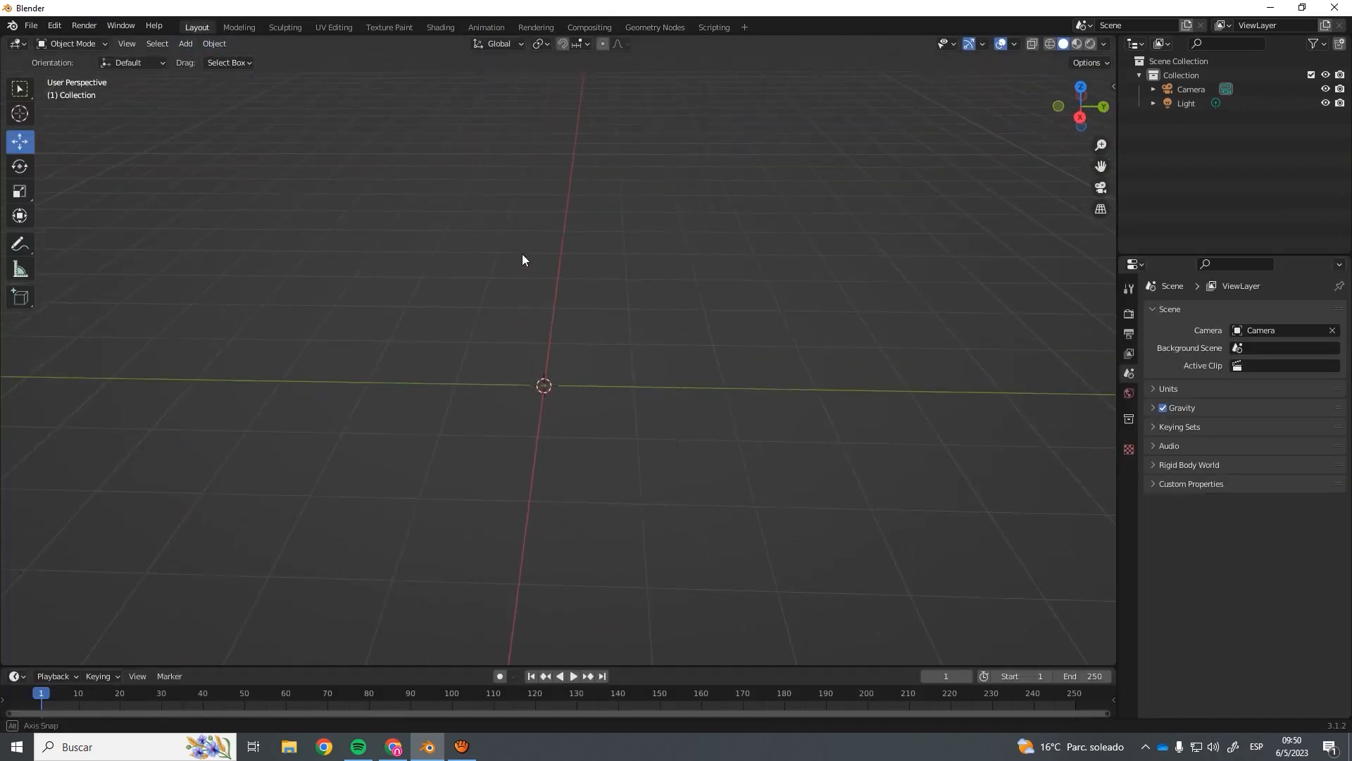
pyautogui.click(239, 28)
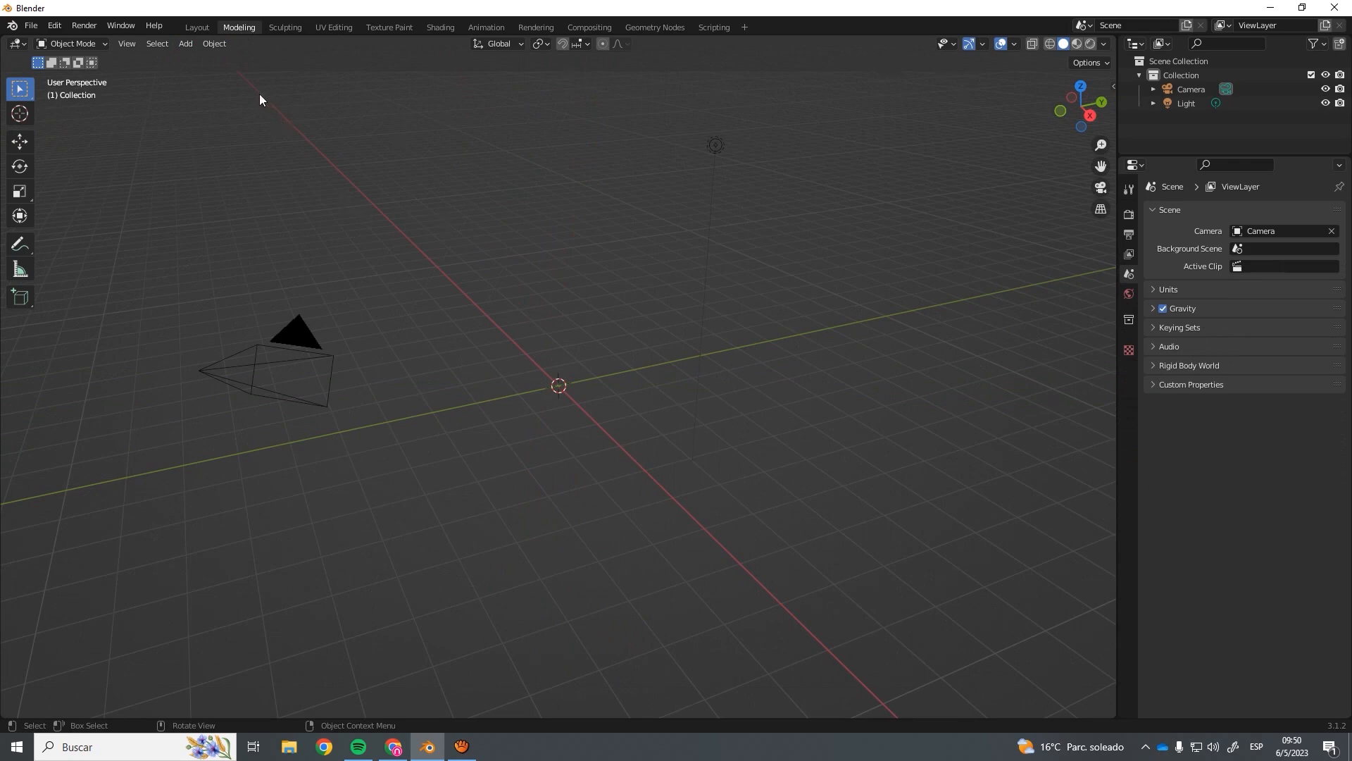
pyautogui.click(295, 27)
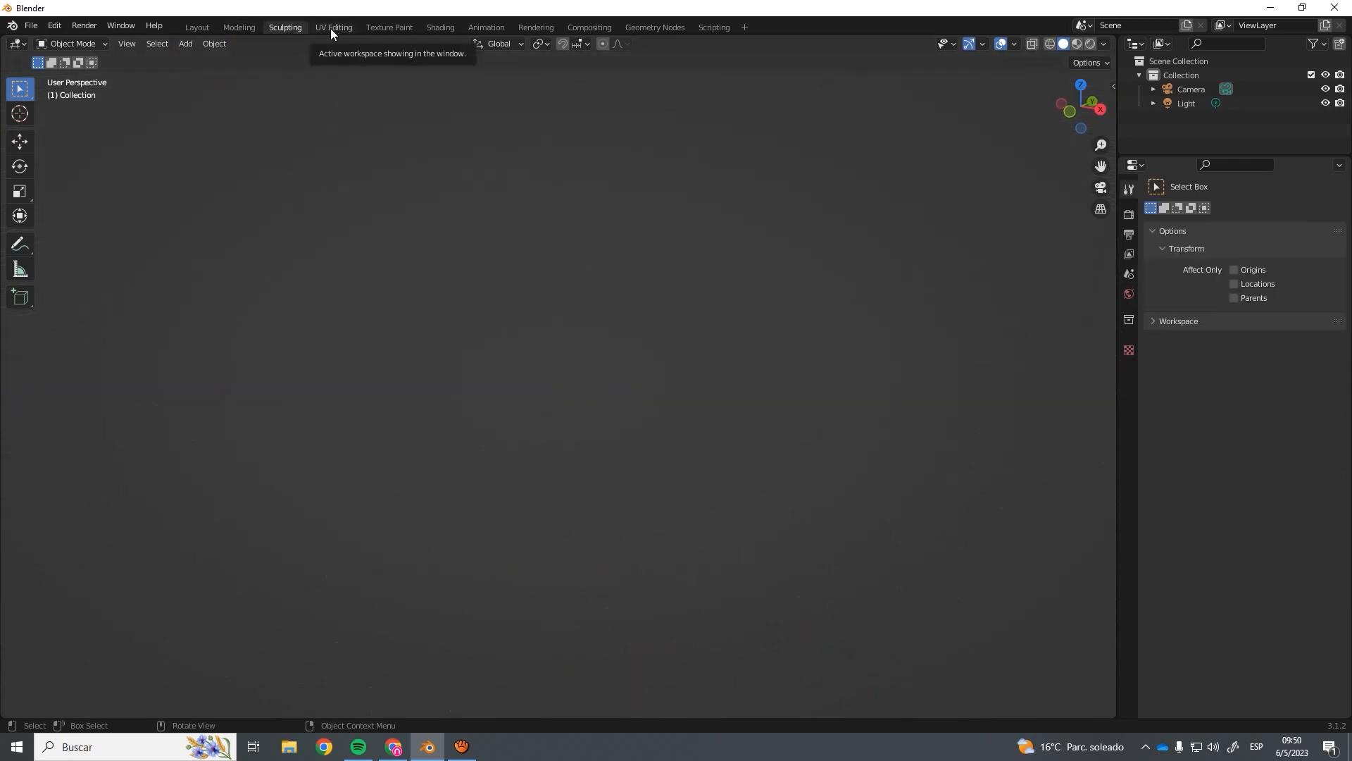
pyautogui.click(331, 28)
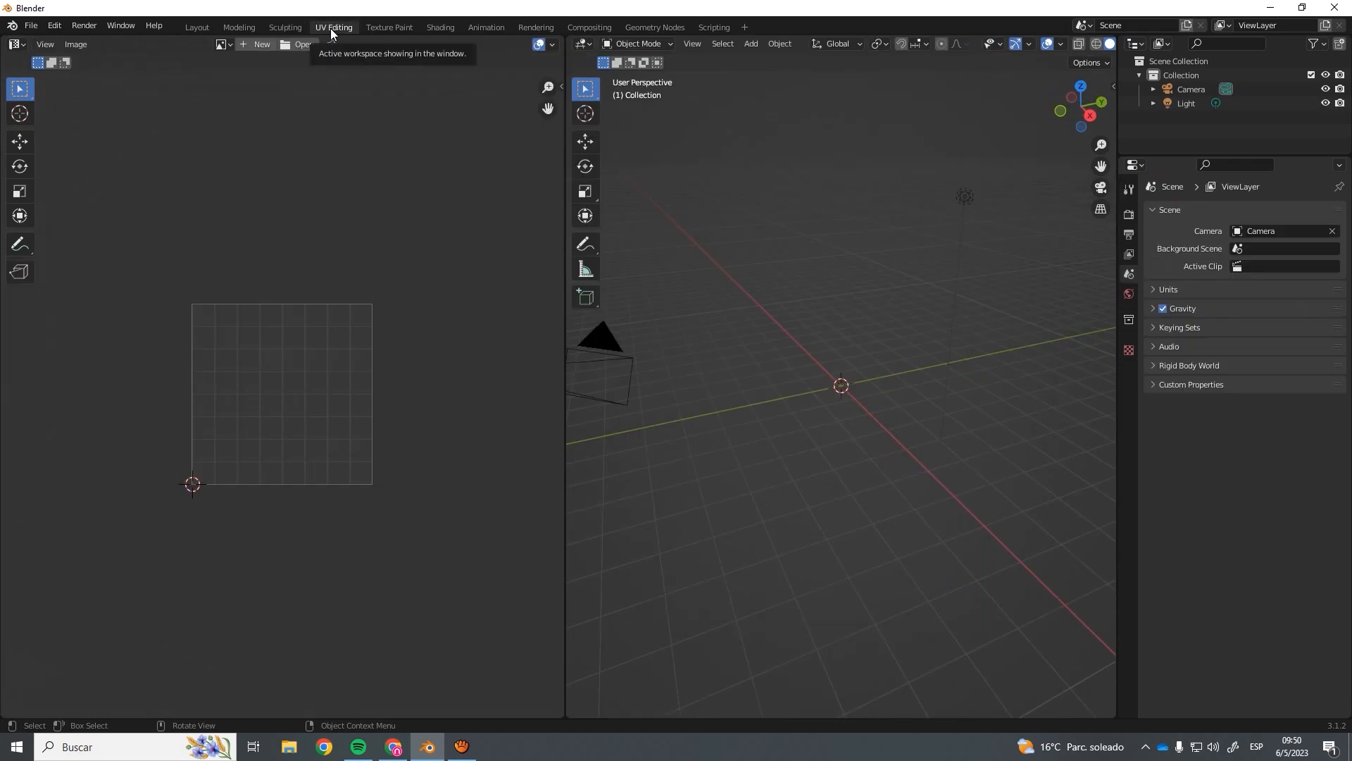
pyautogui.click(391, 27)
pyautogui.scroll(2, 381, 195)
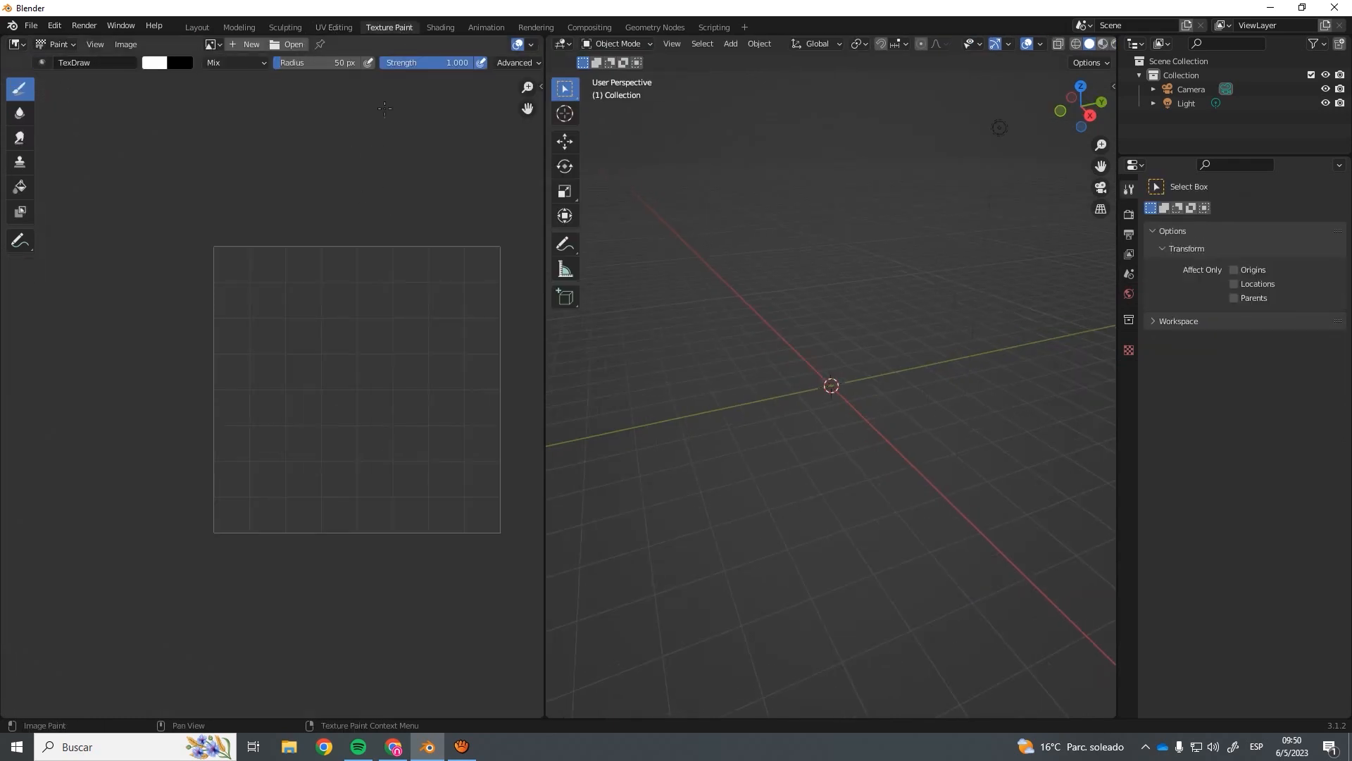
# Examine the Shading, Animation and Rendering workspaces, viewing the Shading scene from another angle.
pyautogui.click(441, 28)
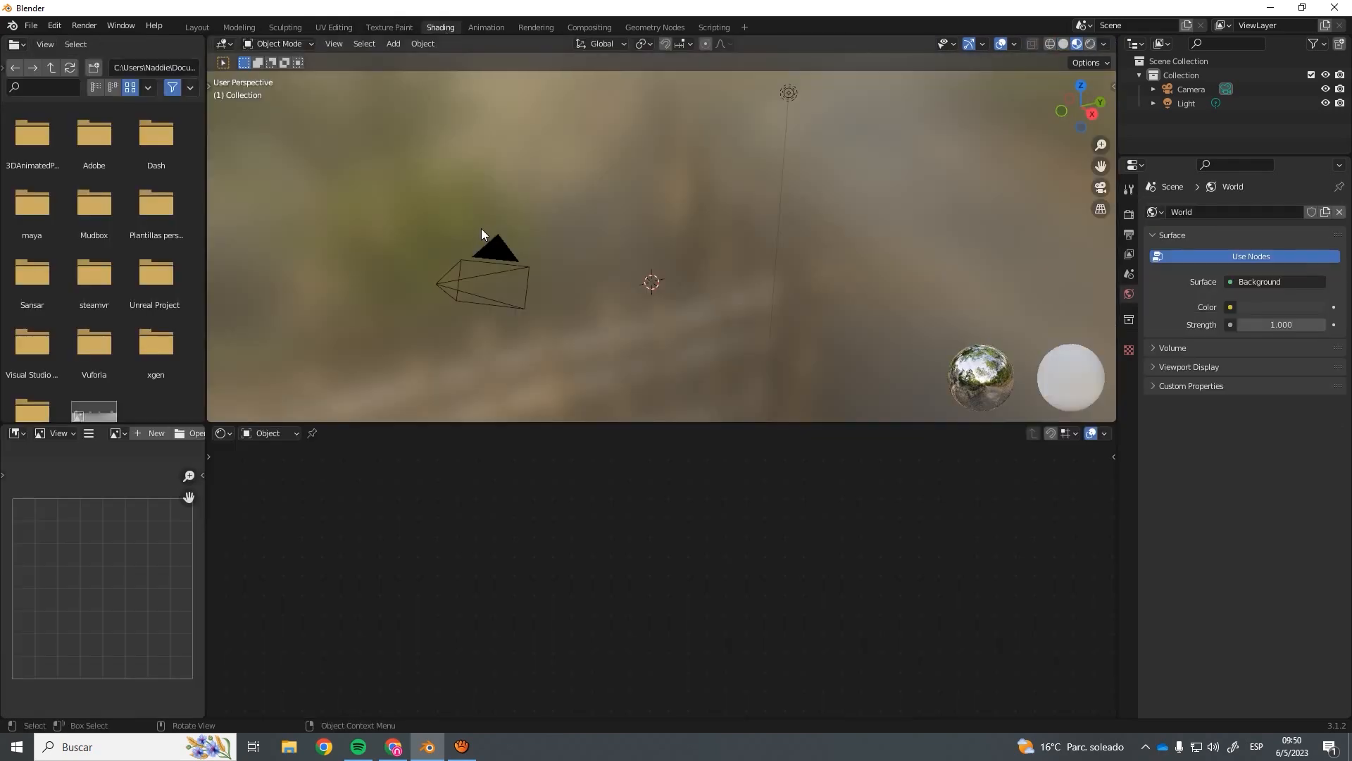
pyautogui.moveTo(614, 245); pyautogui.dragTo(530, 138, button='middle')
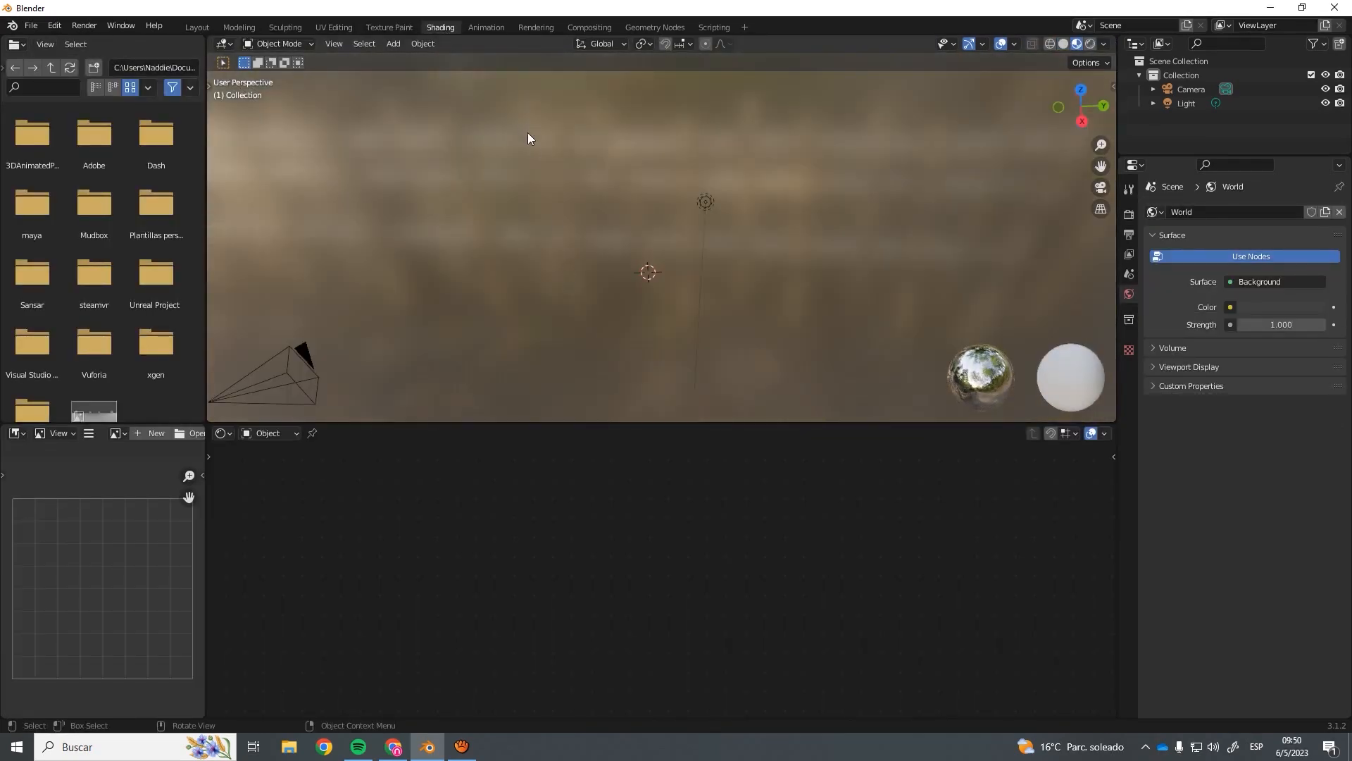
pyautogui.click(487, 28)
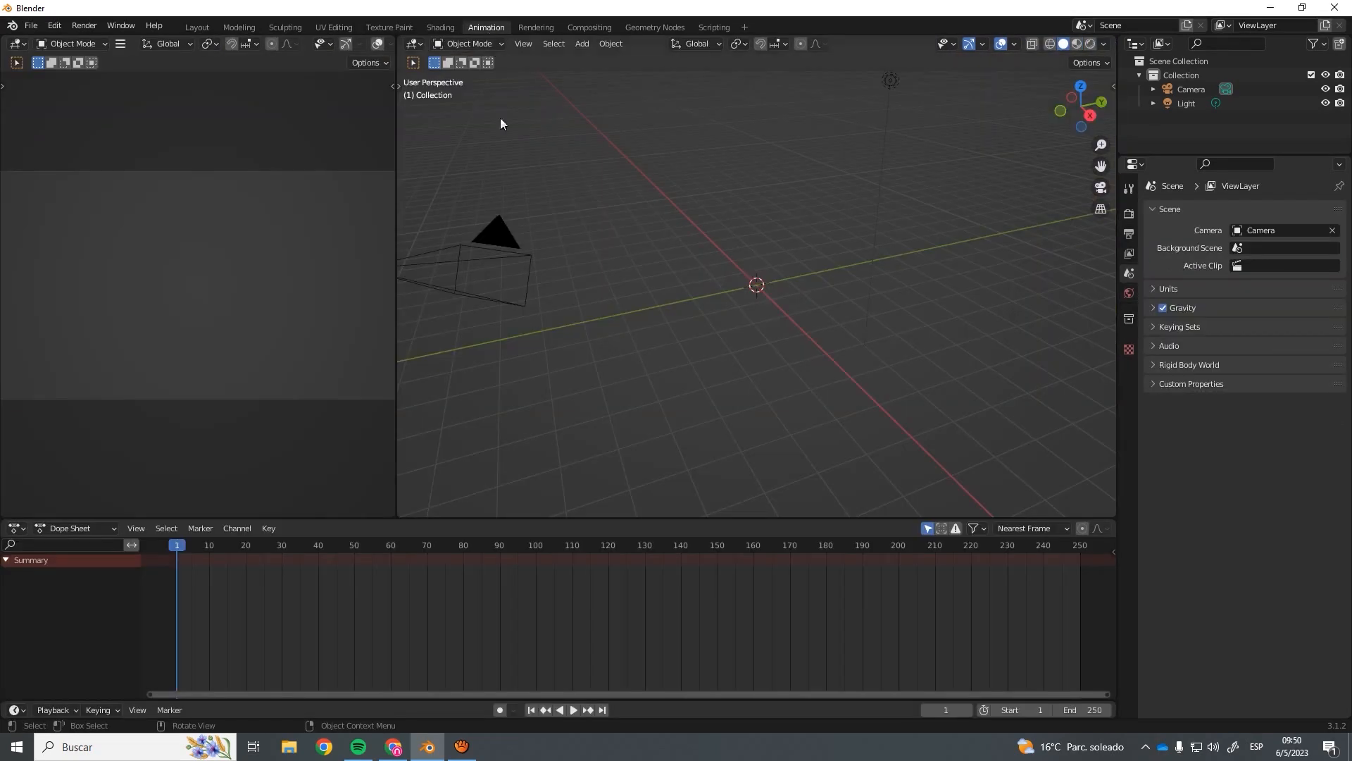
pyautogui.click(537, 28)
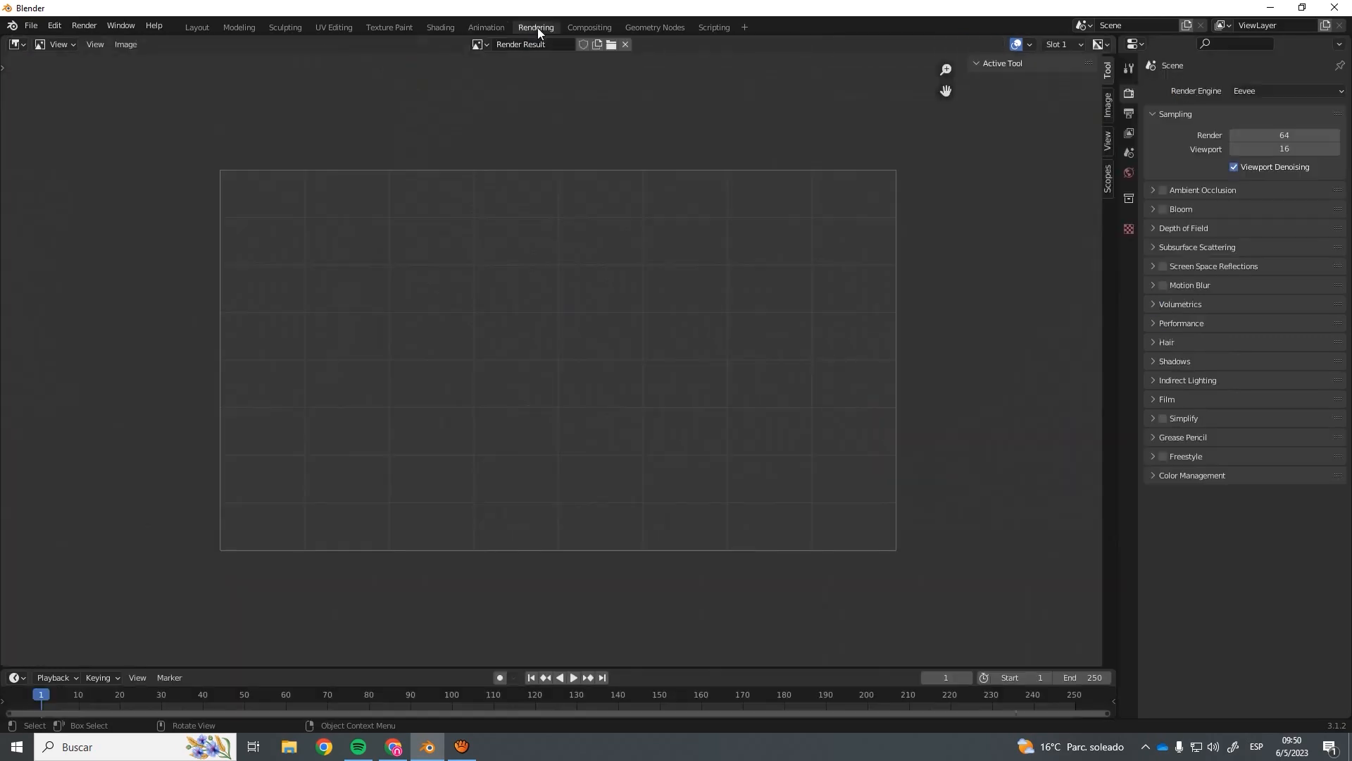
# View the Compositing, Geometry Nodes and Scripting workspaces in turn and return to the Layout workspace.
pyautogui.click(595, 27)
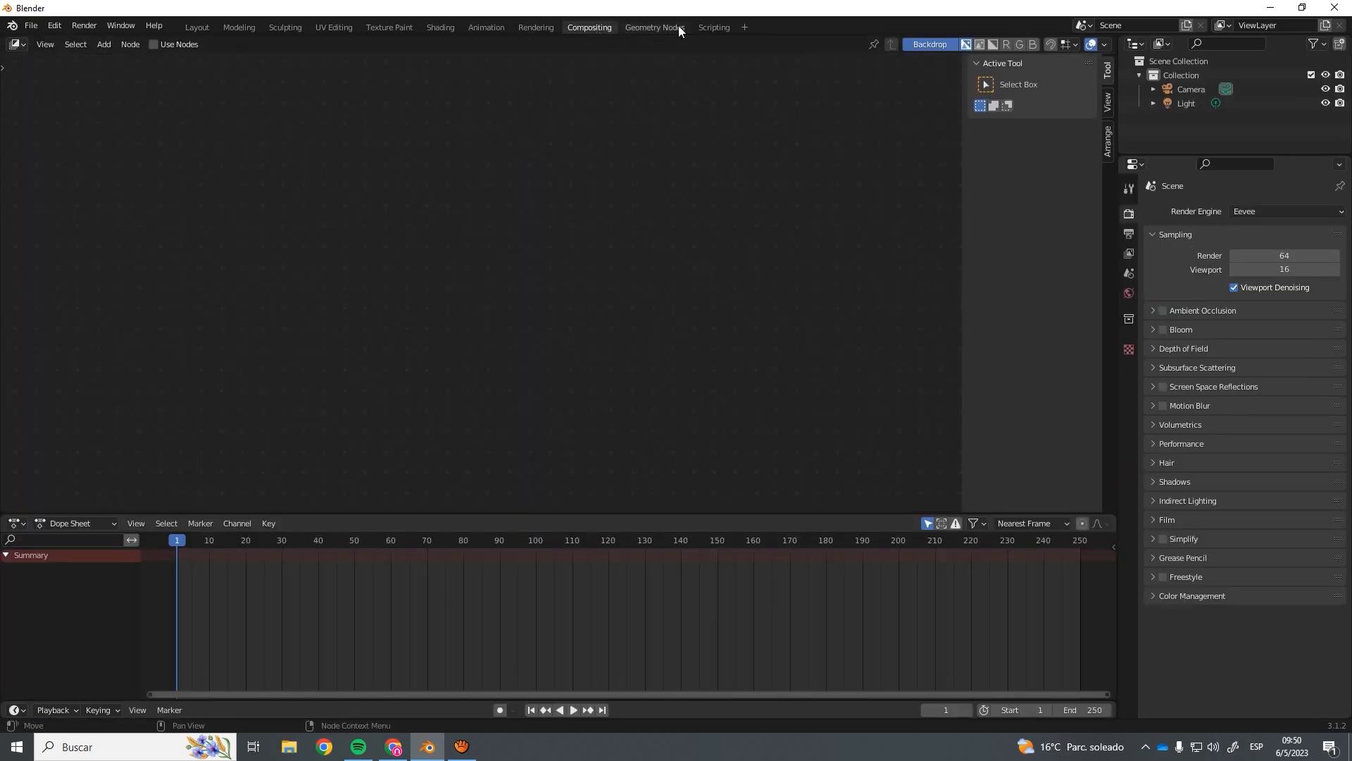
pyautogui.click(640, 27)
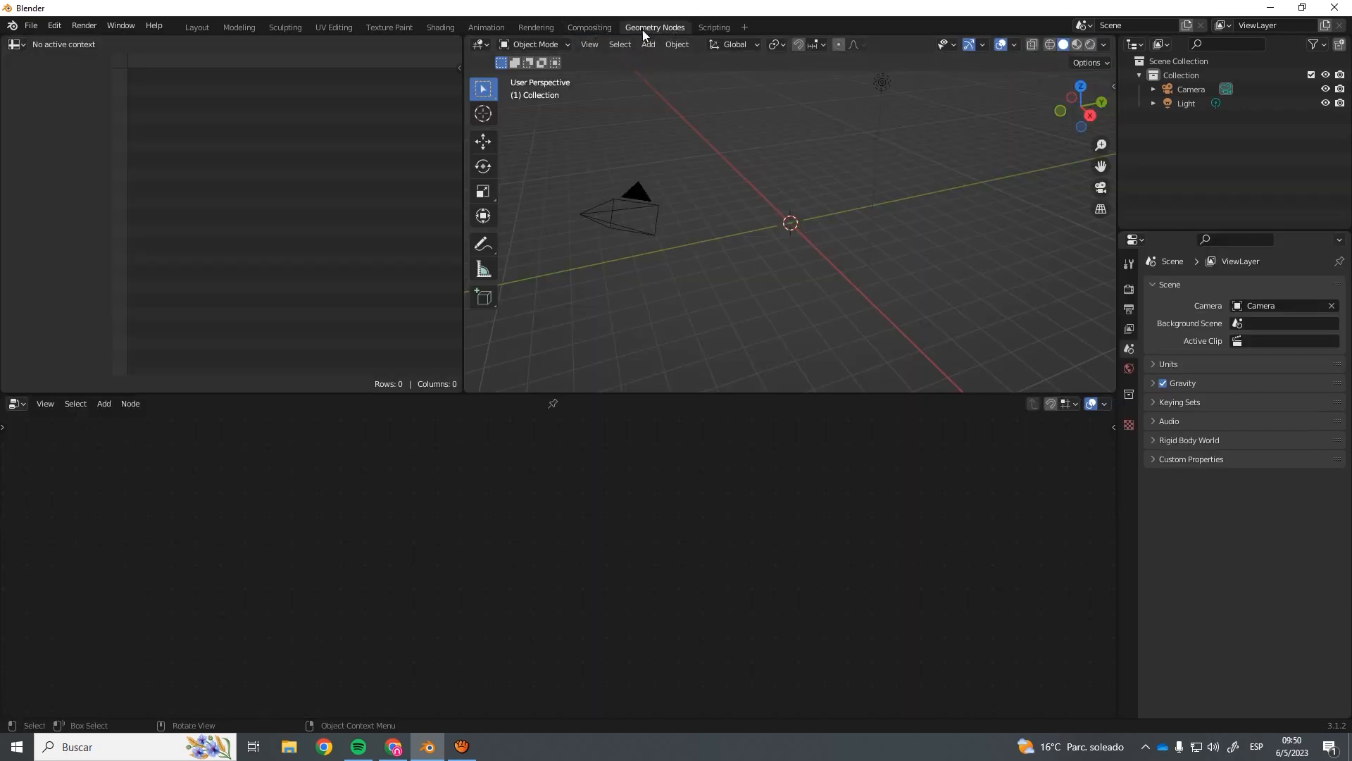
pyautogui.click(710, 27)
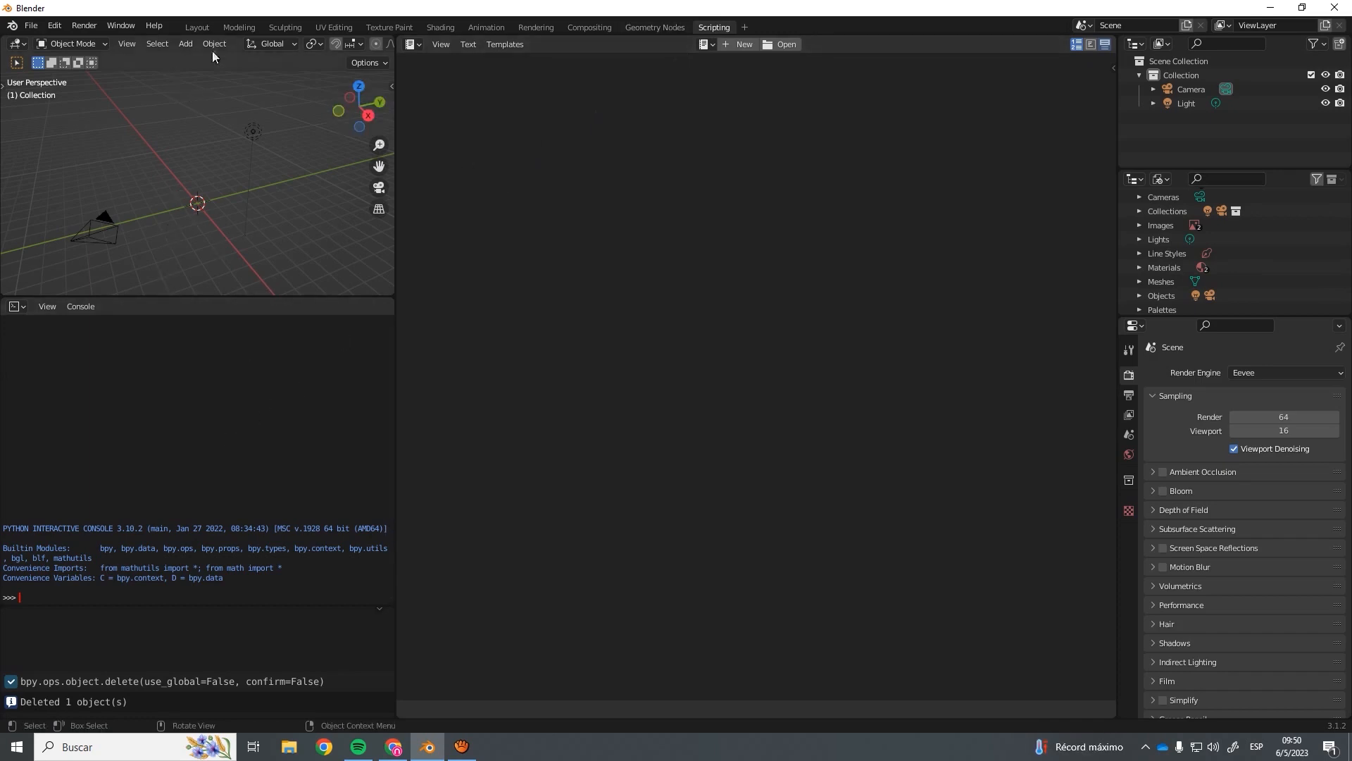
pyautogui.click(199, 28)
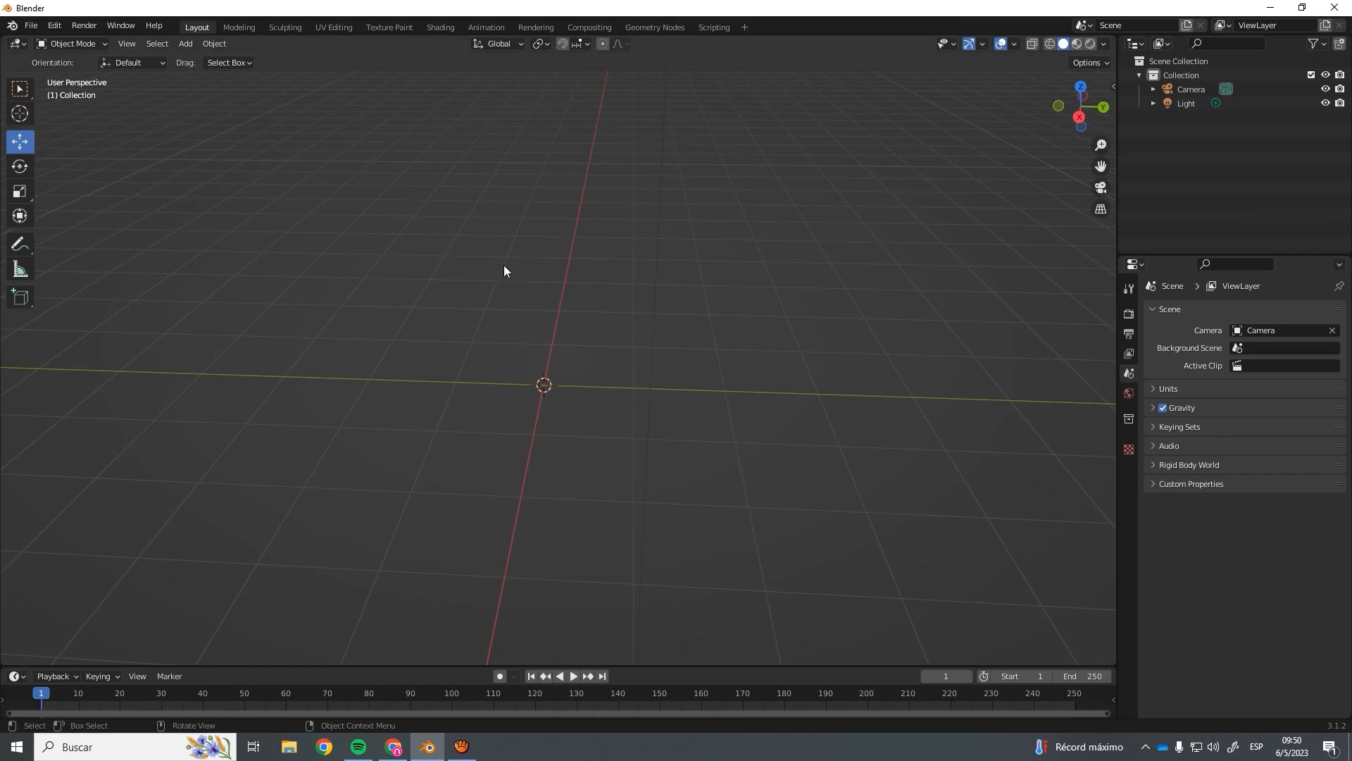
# Add a cube mesh to the scene.
pyautogui.moveTo(504, 265); pyautogui.dragTo(535, 298, button='middle')
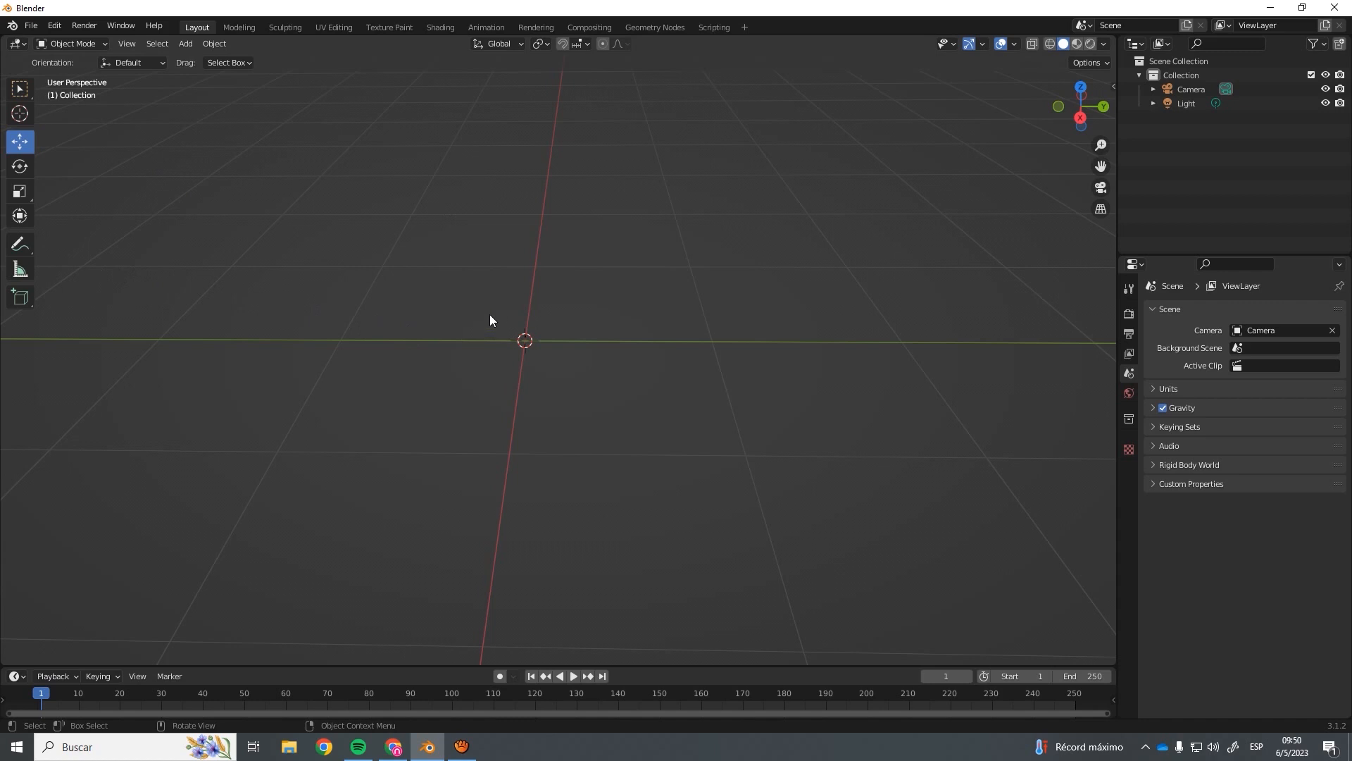
pyautogui.hotkey('shift', 'a')
pyautogui.moveTo(490, 318)
pyautogui.click(133, 44)
pyautogui.moveTo(214, 44)
pyautogui.moveTo(551, 251); pyautogui.dragTo(545, 264, button='middle')
pyautogui.hotkey('shift', 'a')
pyautogui.moveTo(545, 262)
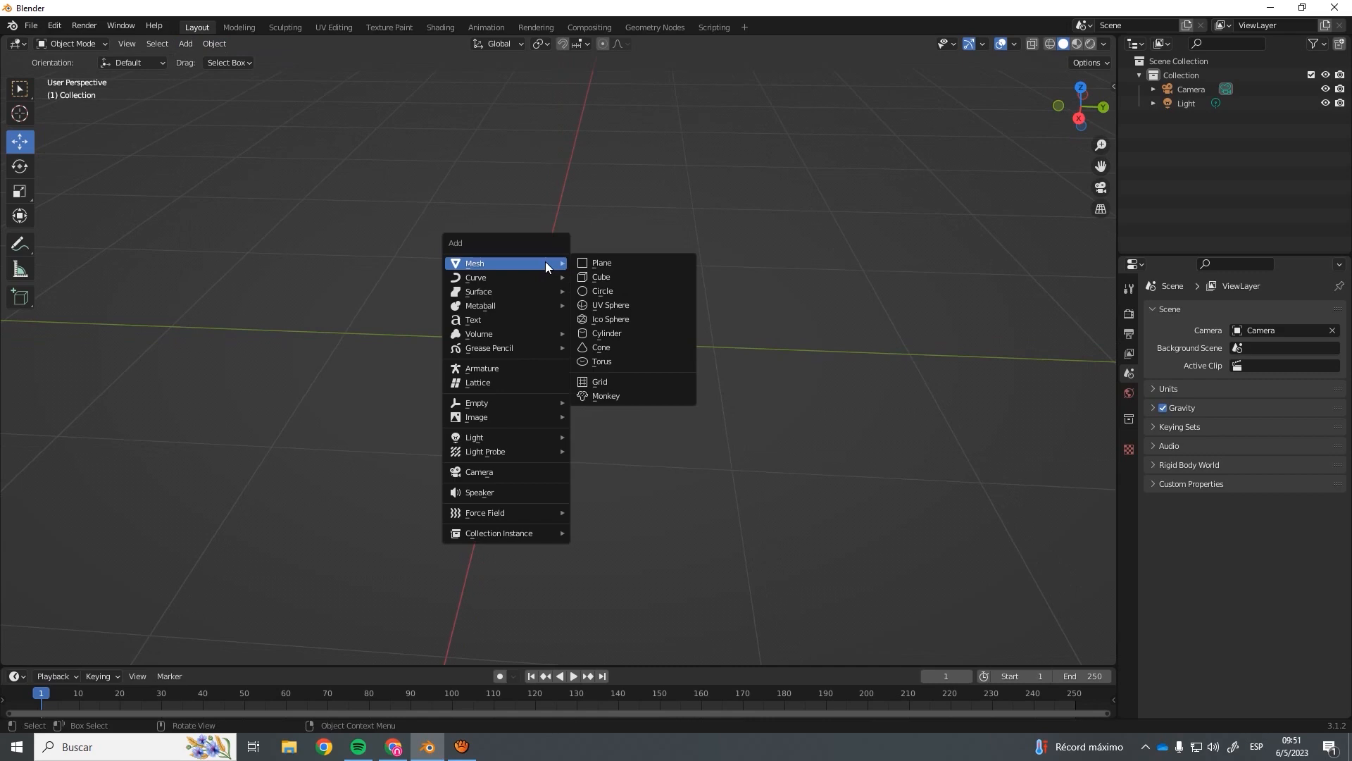
pyautogui.click(602, 279)
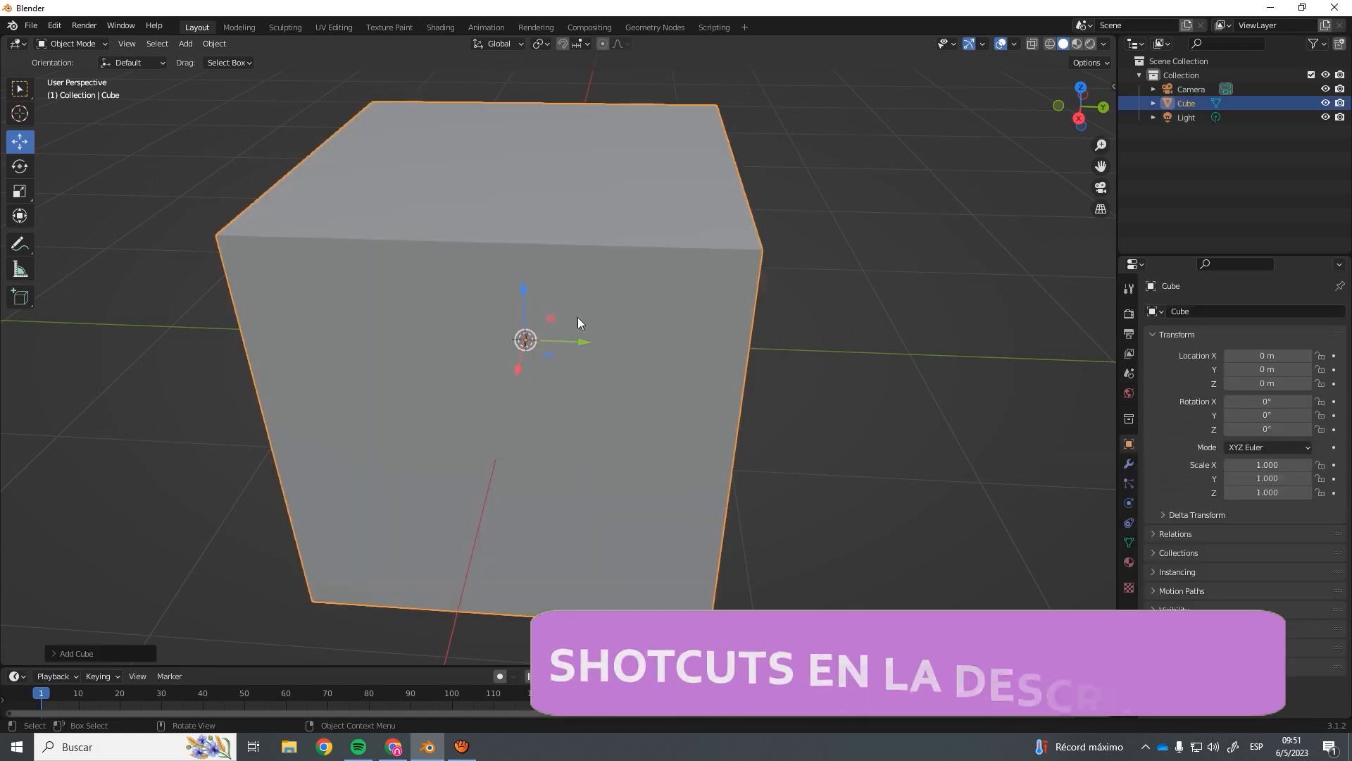
# Place the 3D cursor slightly off the cube's centre, towards the positive Y side.
pyautogui.scroll(-4, 577, 334)
pyautogui.moveTo(578, 342); pyautogui.dragTo(530, 361, button='middle')
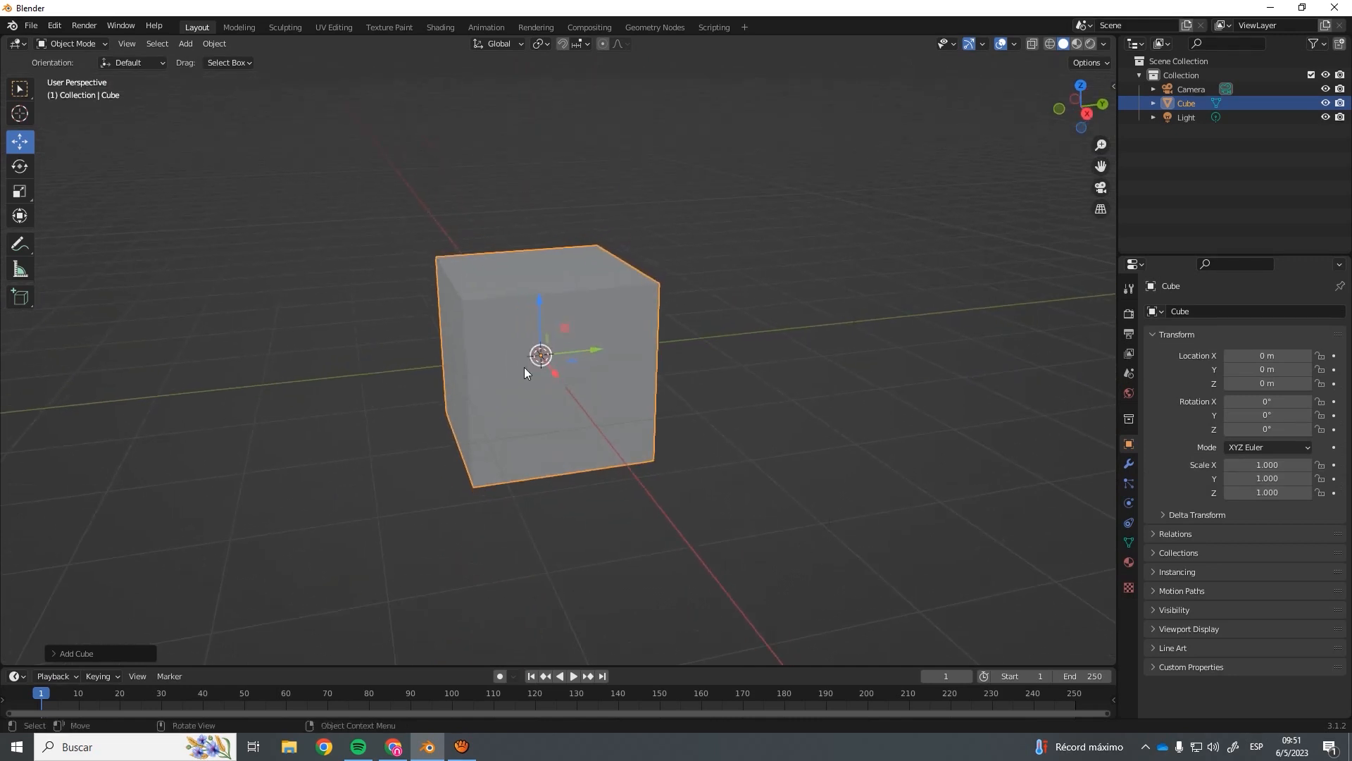
pyautogui.moveTo(459, 374)
pyautogui.mouseDown(button='middle')
pyautogui.moveTo(425, 362)
pyautogui.moveTo(461, 383)
pyautogui.mouseUp(button='middle')
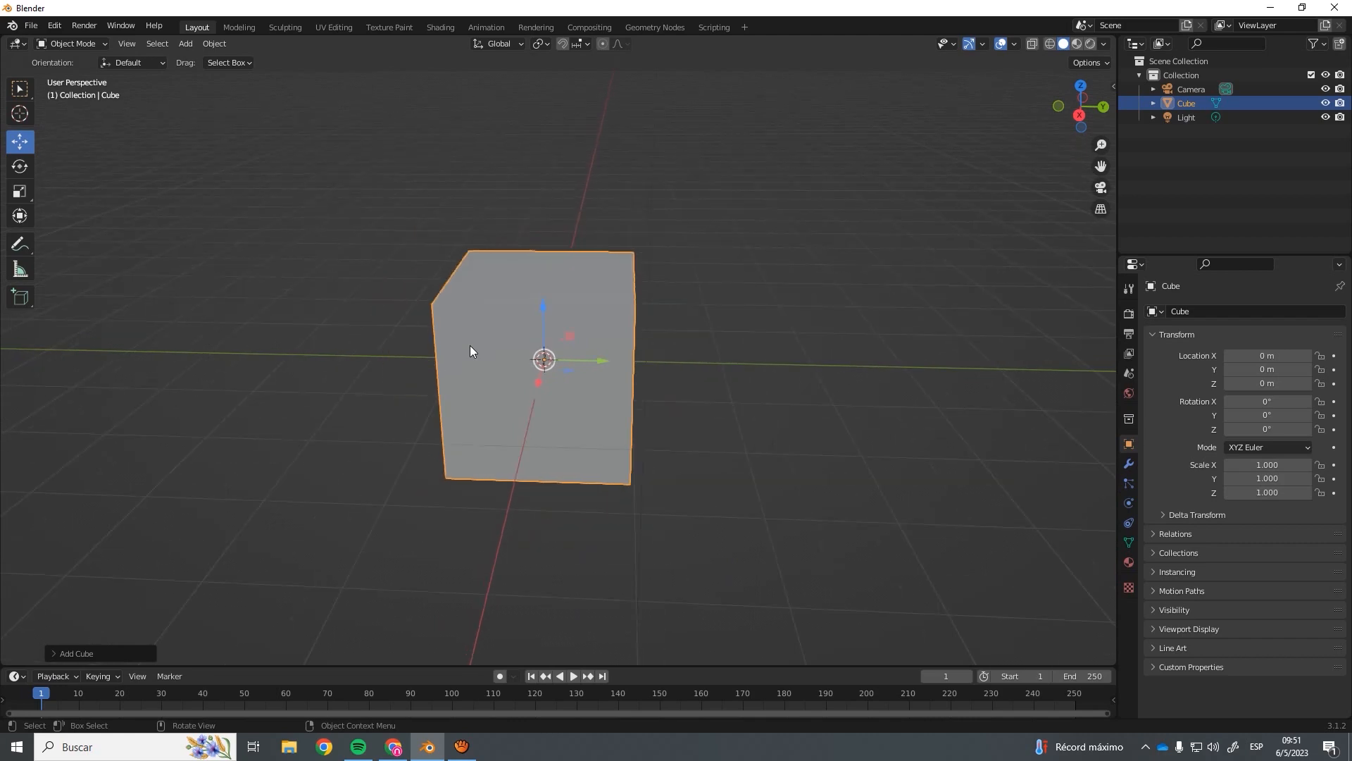
pyautogui.moveTo(470, 345); pyautogui.dragTo(559, 402, button='middle')
pyautogui.moveTo(551, 322); pyautogui.dragTo(552, 297, button='middle')
pyautogui.keyDown('shift'); pyautogui.moveTo(606, 352); pyautogui.dragTo(615, 365, button='right'); pyautogui.keyUp('shift')
# Examine the cube from several angles and distances by orbiting and zooming the view.
pyautogui.moveTo(584, 328); pyautogui.dragTo(594, 298, button='middle')
pyautogui.scroll(4, 595, 297)
pyautogui.scroll(-4, 594, 297)
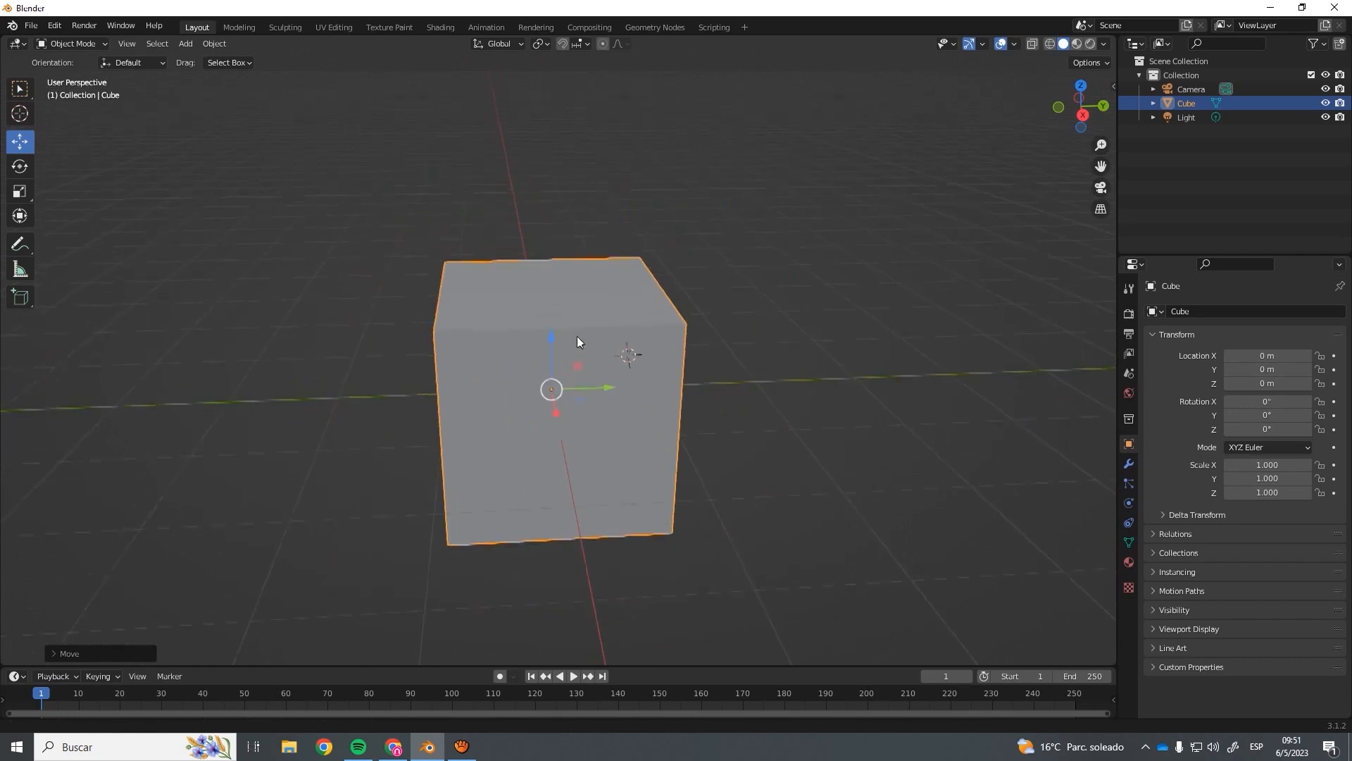
pyautogui.scroll(-3, 561, 341)
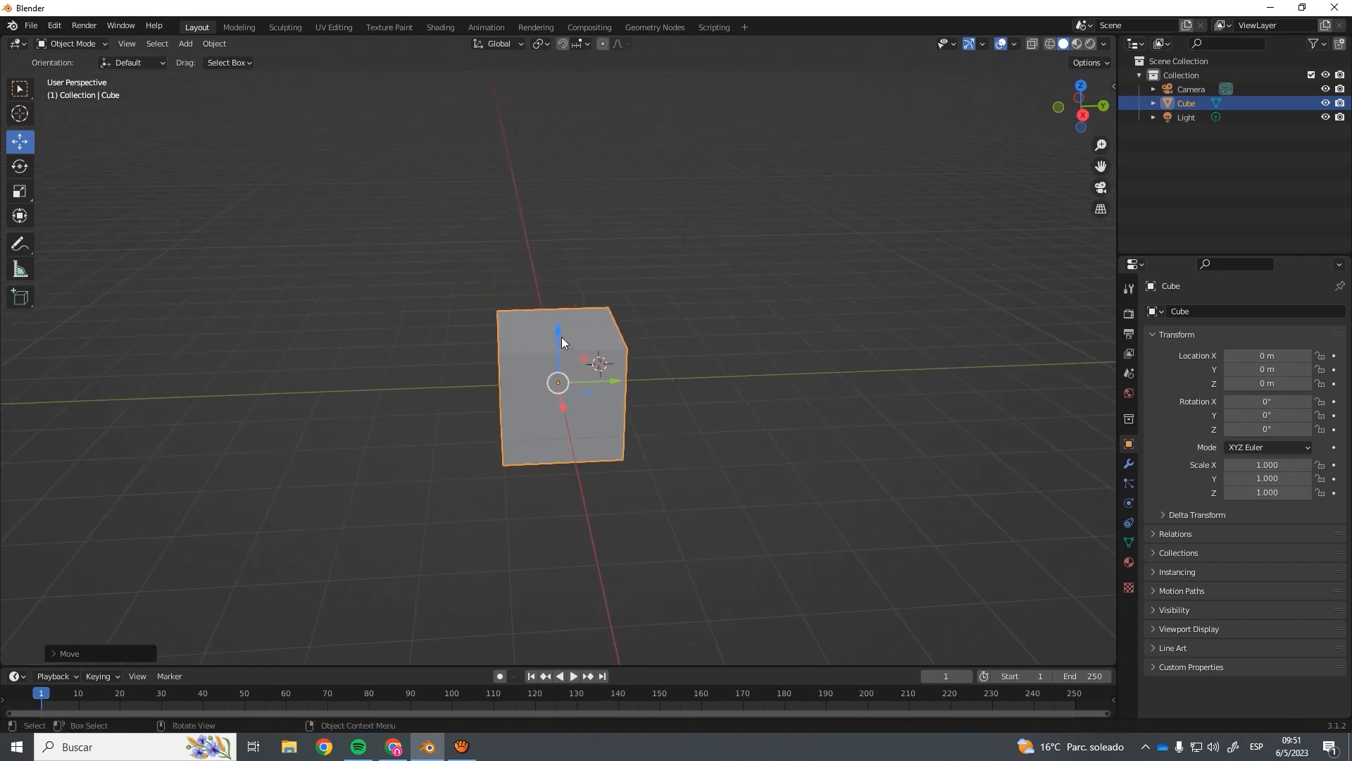
pyautogui.scroll(3, 561, 341)
pyautogui.scroll(-3, 562, 341)
pyautogui.moveTo(561, 341); pyautogui.dragTo(578, 333, button='middle')
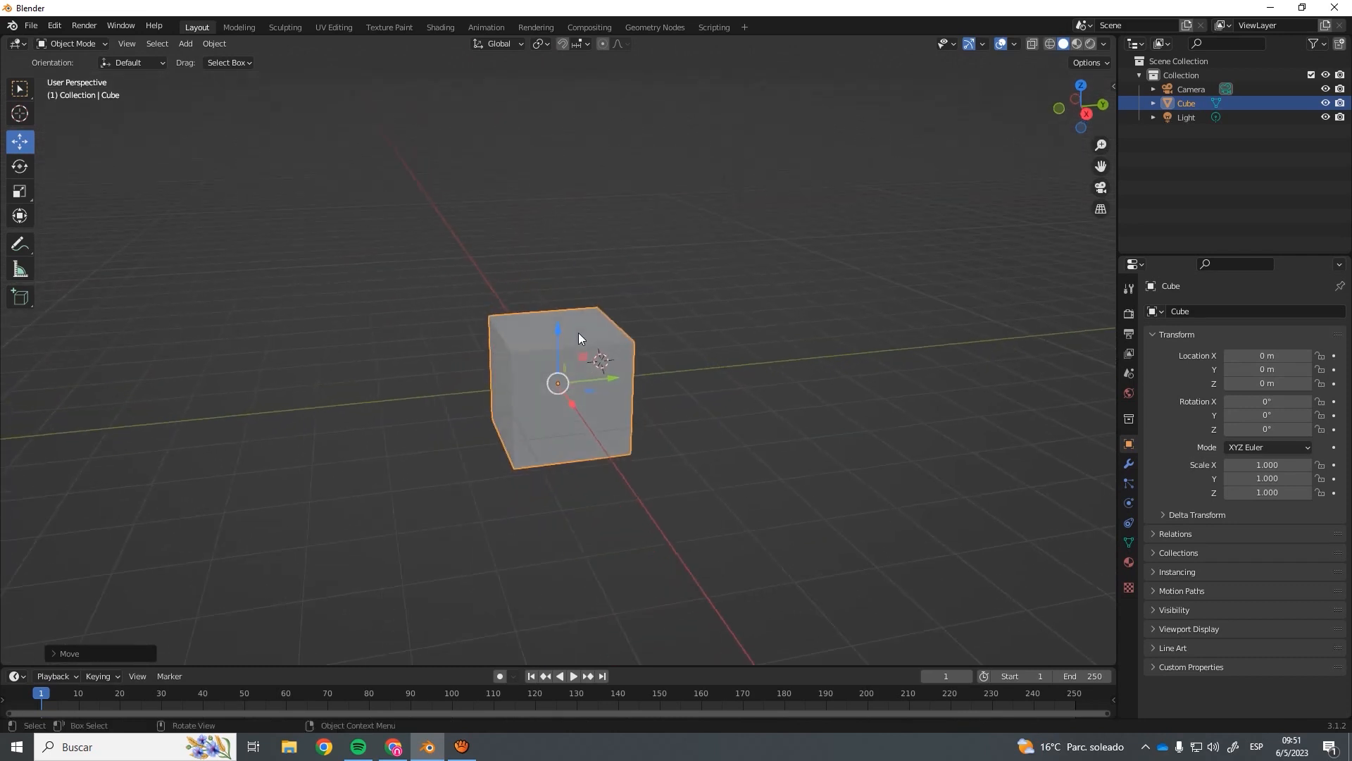
pyautogui.scroll(5, 577, 332)
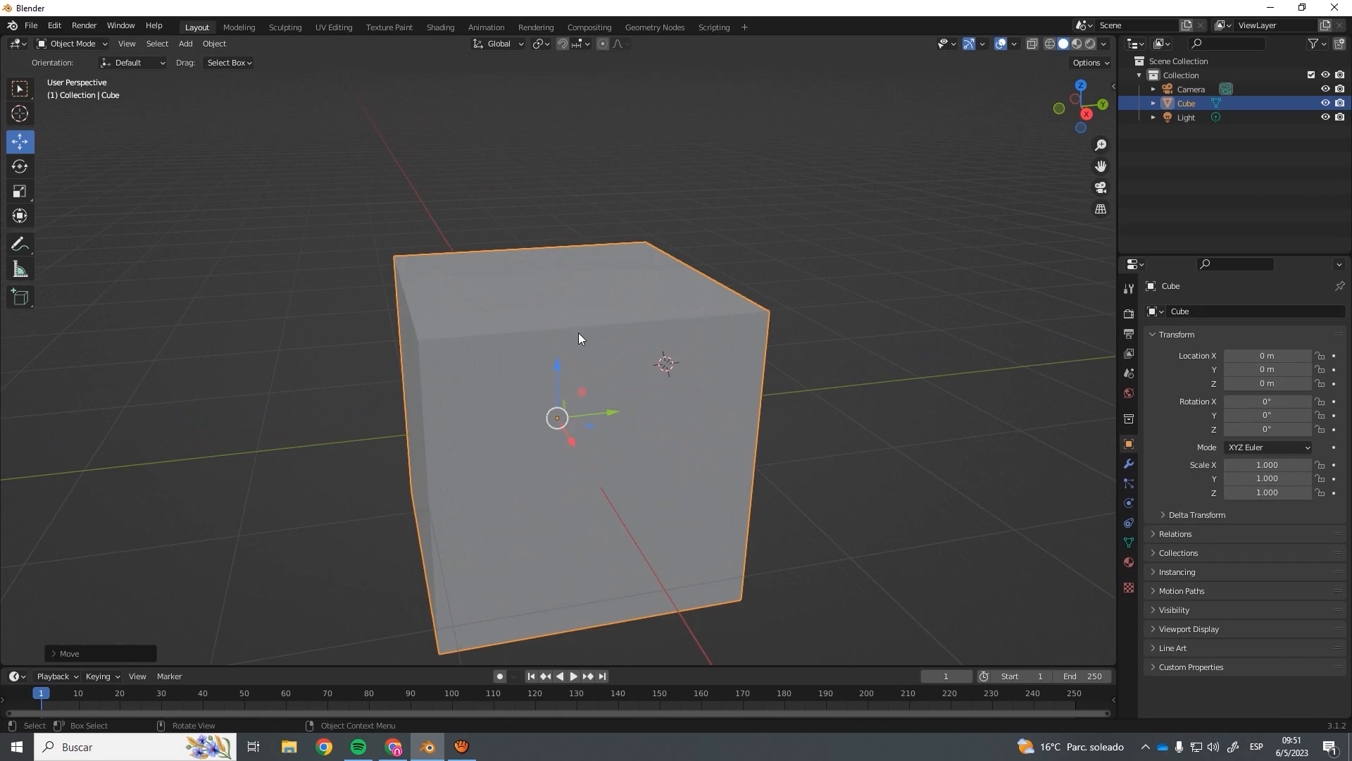
pyautogui.scroll(-5, 578, 333)
pyautogui.scroll(4, 579, 333)
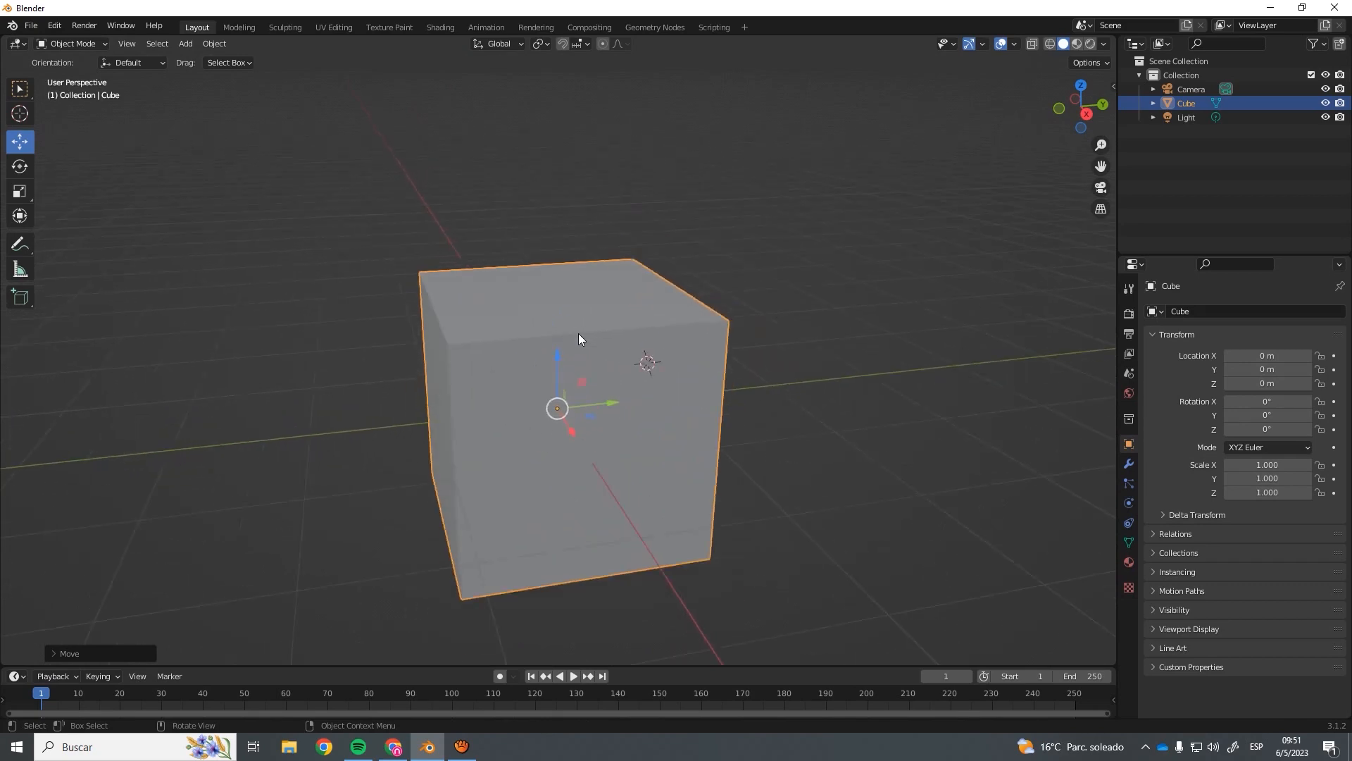
pyautogui.scroll(-3, 578, 332)
pyautogui.moveTo(577, 332); pyautogui.dragTo(518, 336, button='middle')
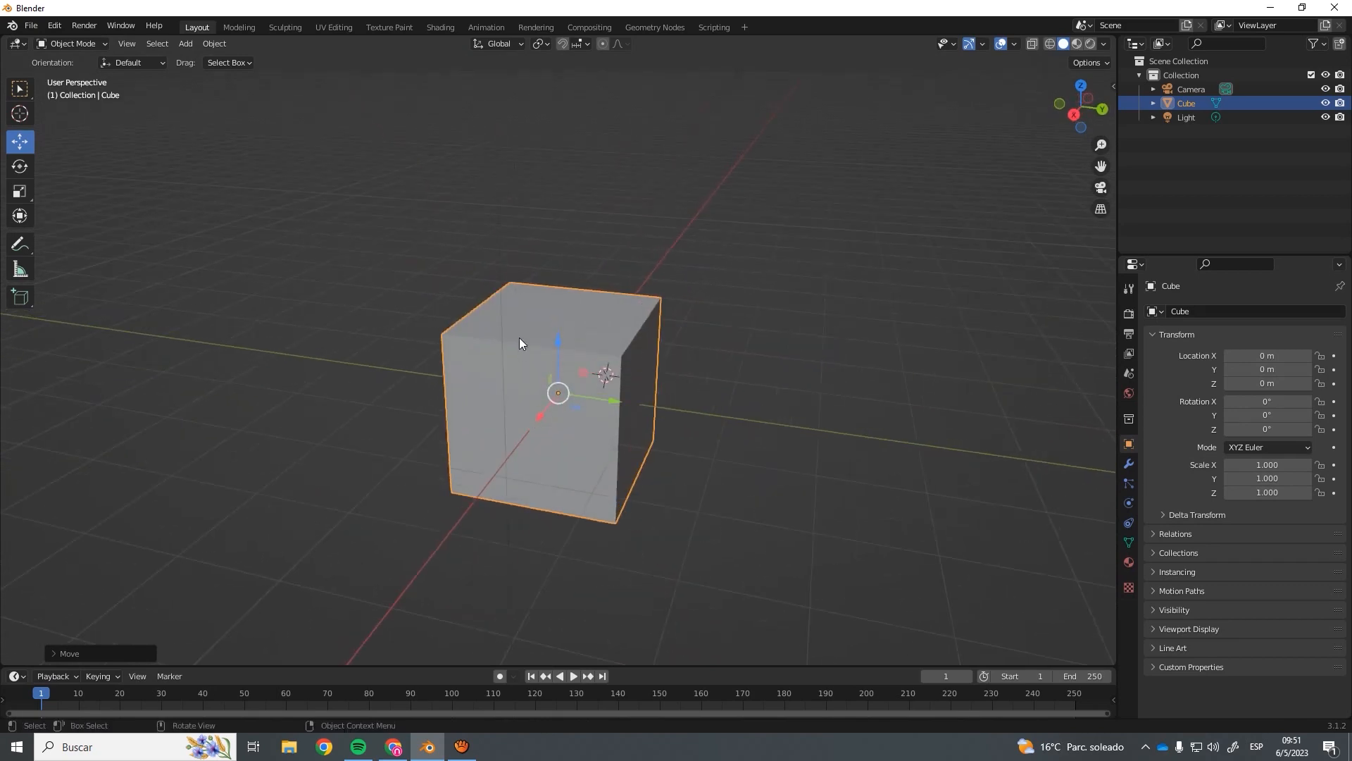
pyautogui.scroll(5, 519, 338)
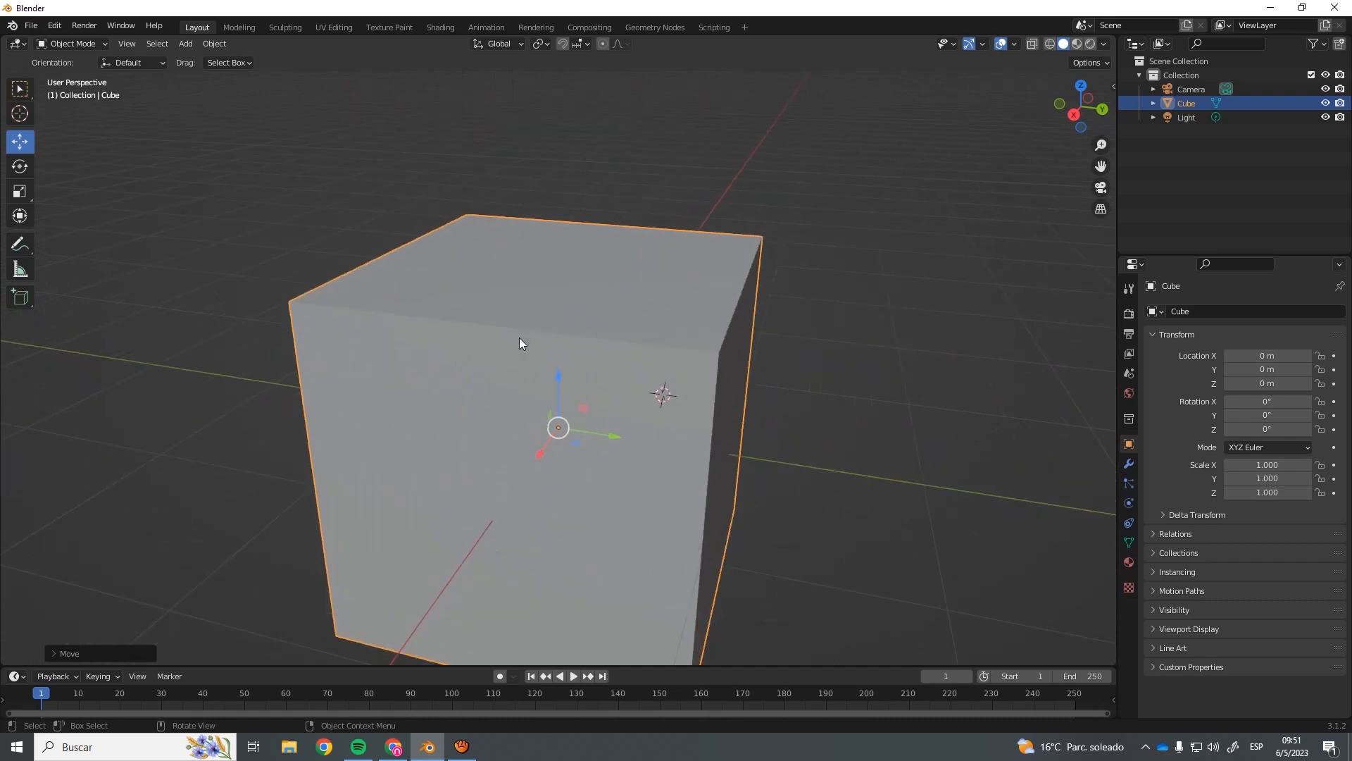
pyautogui.scroll(-5, 519, 339)
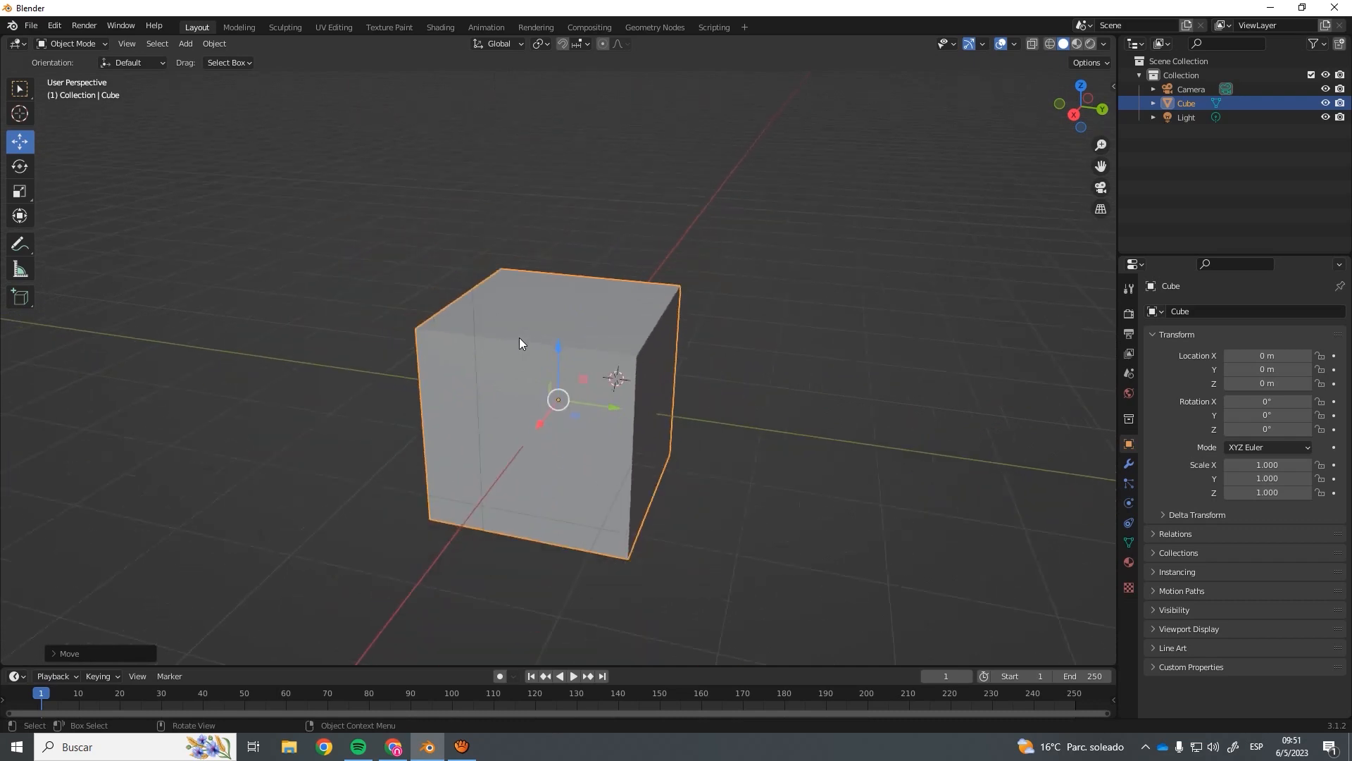
pyautogui.moveTo(519, 337); pyautogui.dragTo(562, 333, button='middle')
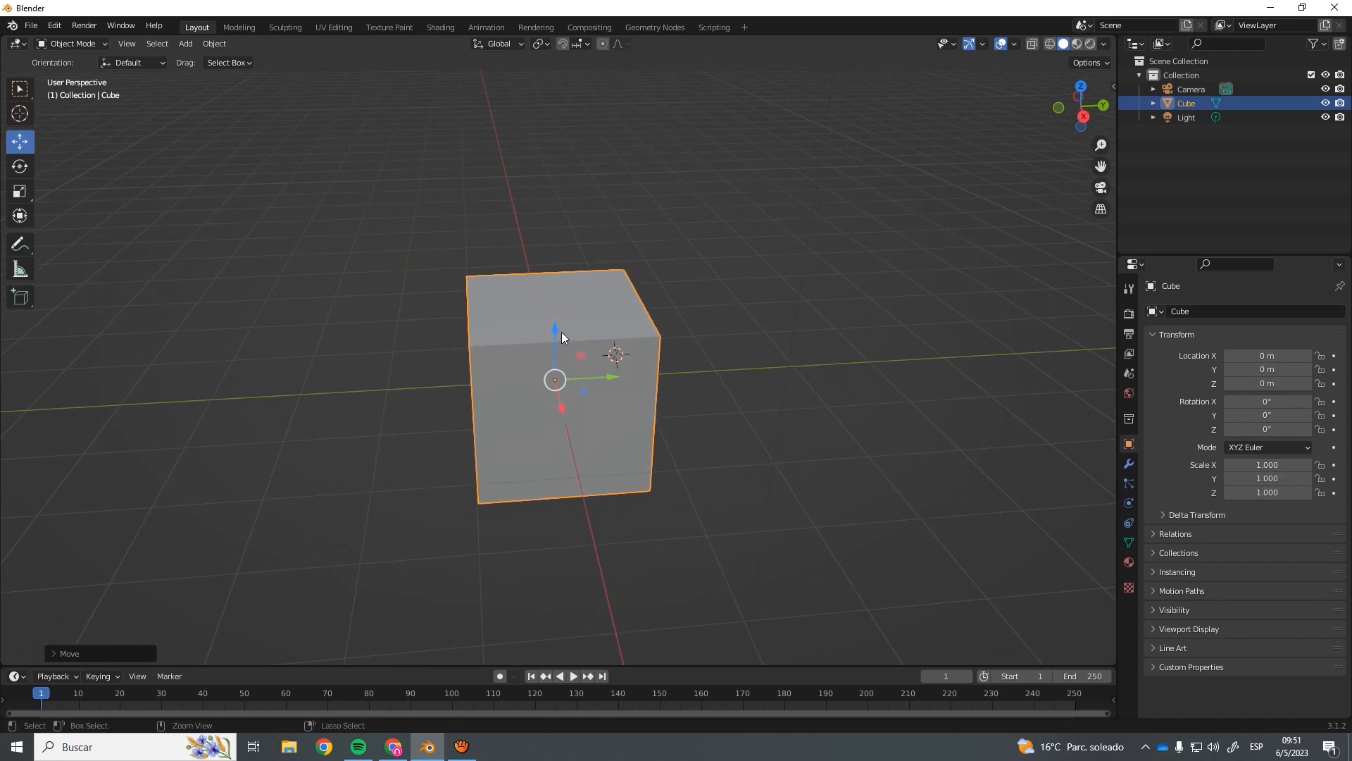
pyautogui.scroll(-1, 572, 358)
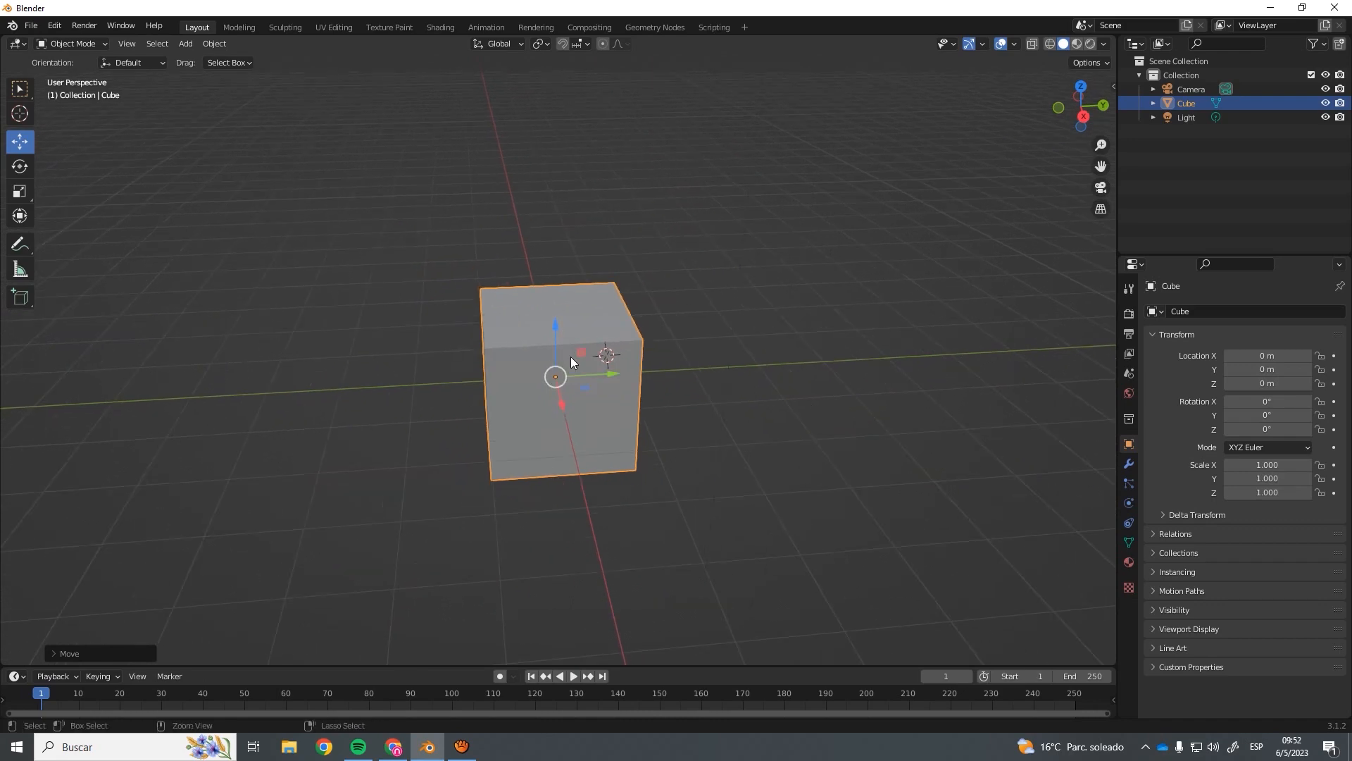
pyautogui.keyDown('ctrl'); pyautogui.moveTo(570, 357); pyautogui.dragTo(235, 269, button='middle'); pyautogui.keyUp('ctrl')
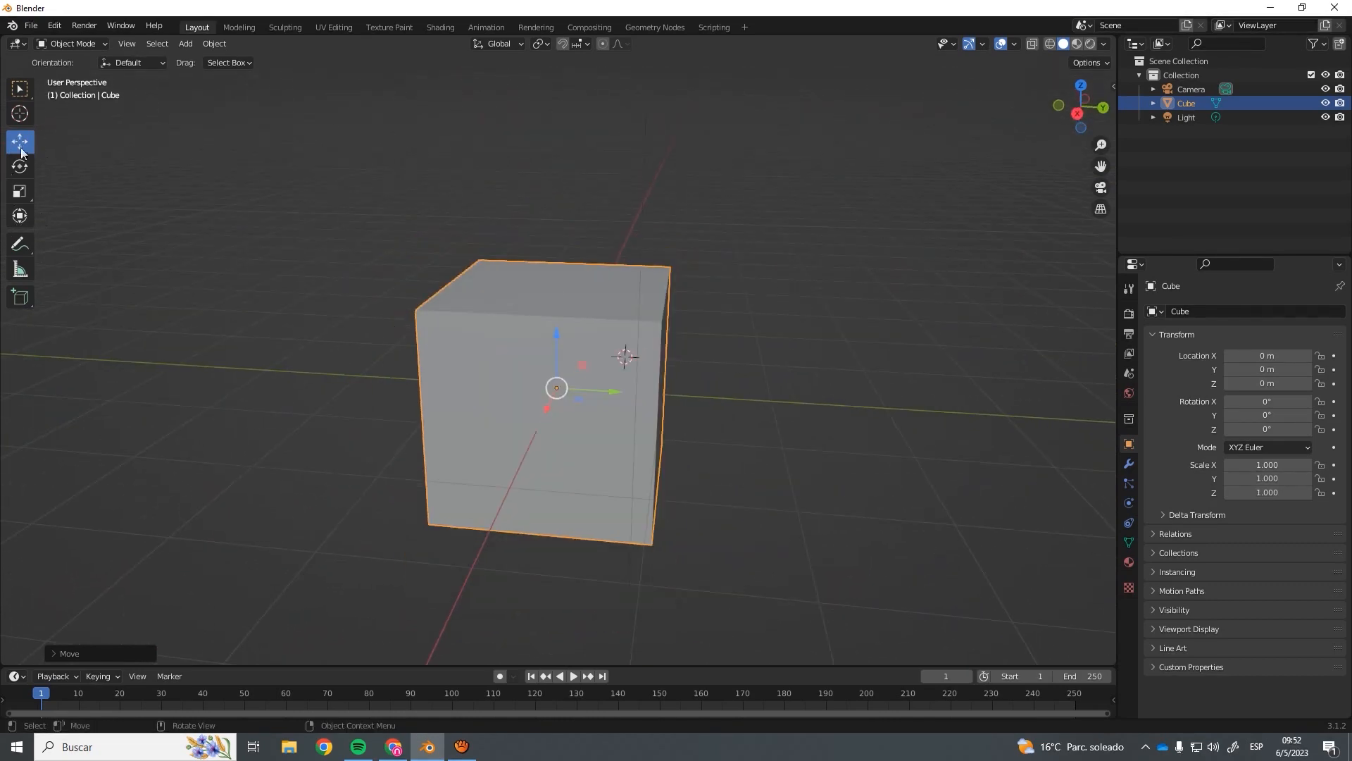
# Move the cube slightly along each axis to about X 0.083 m, Y 0.162 m and Z 0.083 m.
pyautogui.moveTo(386, 279); pyautogui.dragTo(554, 365, button='middle')
pyautogui.moveTo(614, 395)
pyautogui.mouseDown()
pyautogui.moveTo(590, 400)
pyautogui.moveTo(626, 397)
pyautogui.mouseUp()
pyautogui.moveTo(617, 394); pyautogui.dragTo(533, 409, button='middle')
pyautogui.moveTo(533, 408)
pyautogui.mouseDown()
pyautogui.moveTo(599, 399)
pyautogui.moveTo(535, 417)
pyautogui.mouseUp()
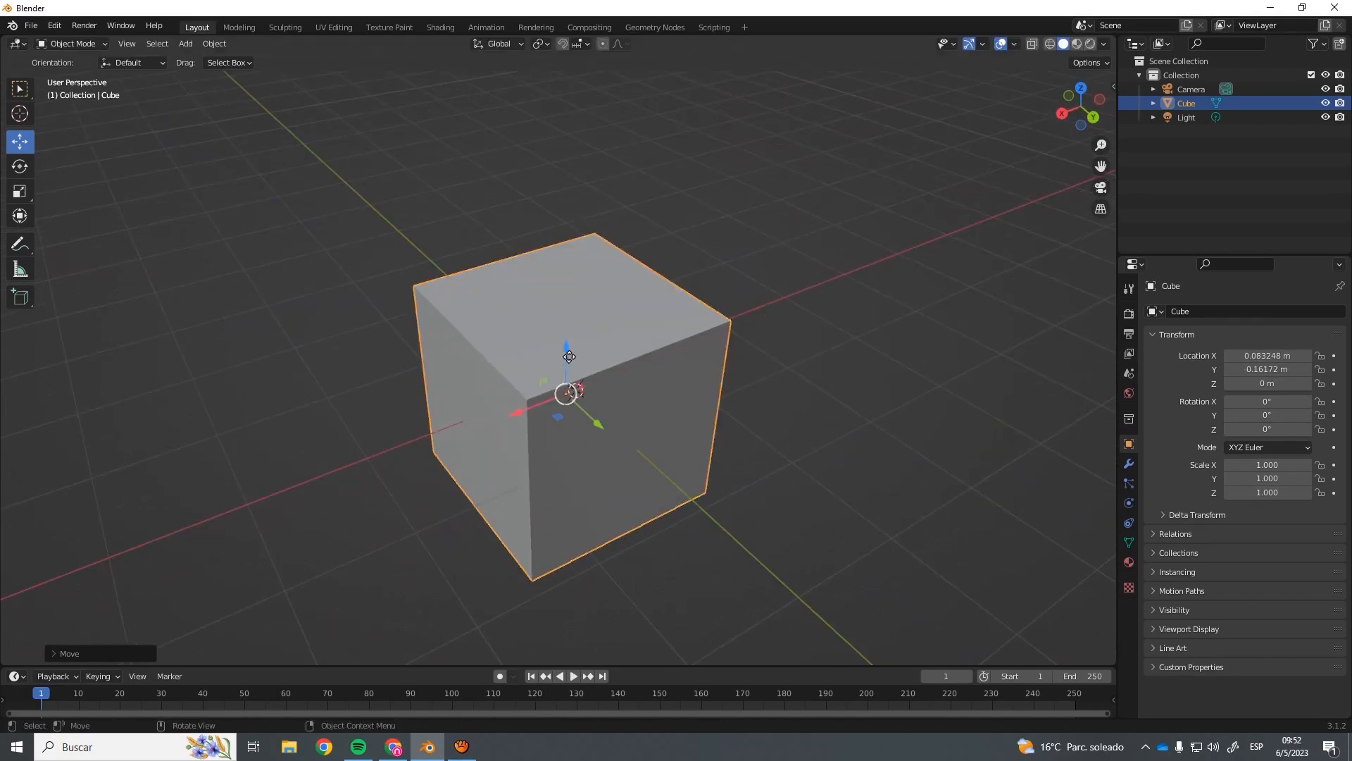
pyautogui.moveTo(567, 357)
pyautogui.mouseDown()
pyautogui.moveTo(567, 334)
pyautogui.moveTo(567, 350)
pyautogui.mouseUp()
# Try rotating the cube freehand with the Rotate tool and undo the rotation.
pyautogui.click(31, 167)
pyautogui.moveTo(610, 390); pyautogui.dragTo(628, 387, button='middle')
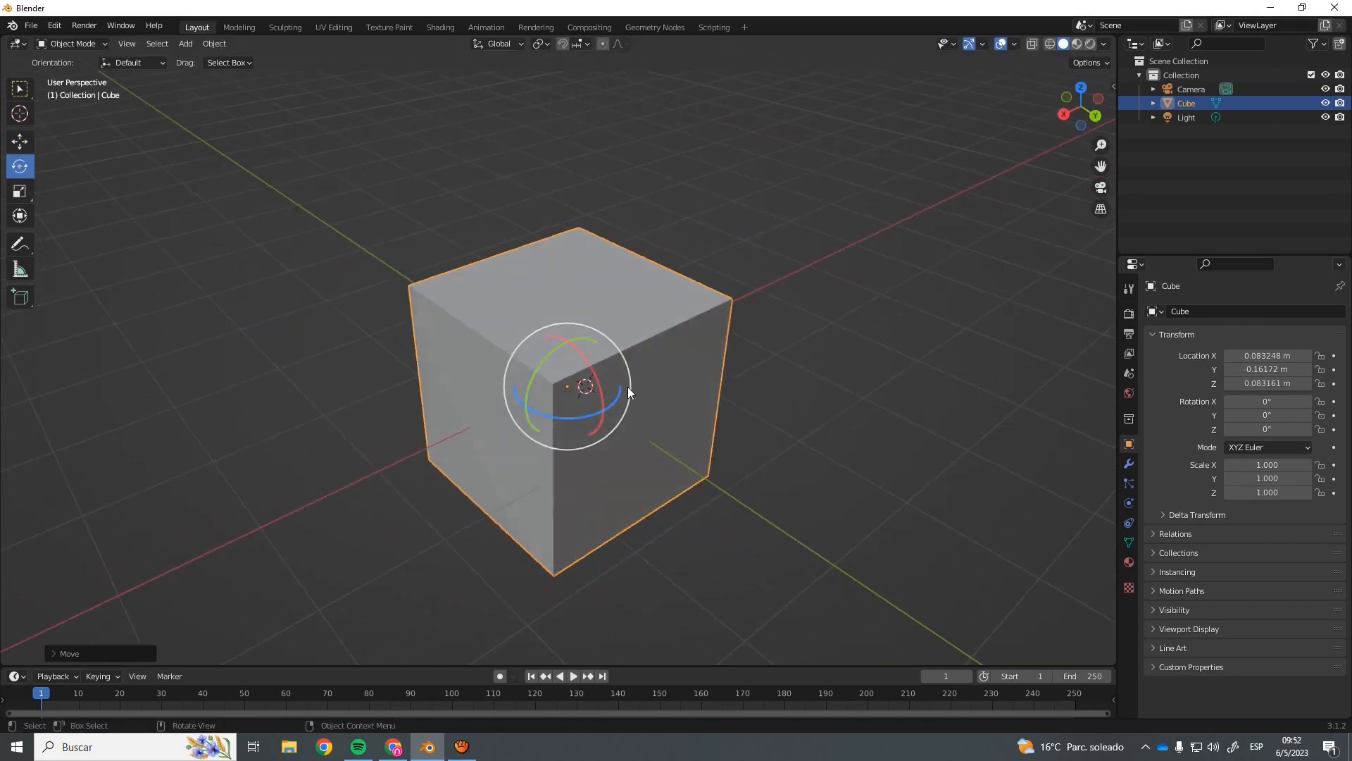
pyautogui.moveTo(571, 343); pyautogui.dragTo(524, 393)
pyautogui.hotkey('ctrl', 'z')
pyautogui.hotkey('ctrl', 'z')
# Try scaling the cube along single axes such as Y and Z, undoing each change.
pyautogui.click(26, 191)
pyautogui.moveTo(610, 419); pyautogui.dragTo(637, 433)
pyautogui.hotkey('ctrl', 'z')
pyautogui.press('s')
pyautogui.press('z')
pyautogui.moveTo(593, 374); pyautogui.dragTo(585, 387)
pyautogui.hotkey('ctrl', 'z')
# Try scaling the cube on the X and Z axes only, leaving Y out, and cancel the change.
pyautogui.moveTo(717, 424); pyautogui.dragTo(693, 421, button='middle')
pyautogui.moveTo(527, 380); pyautogui.dragTo(488, 380, button='middle')
pyautogui.press('s')
pyautogui.hotkey('shift', 'y')
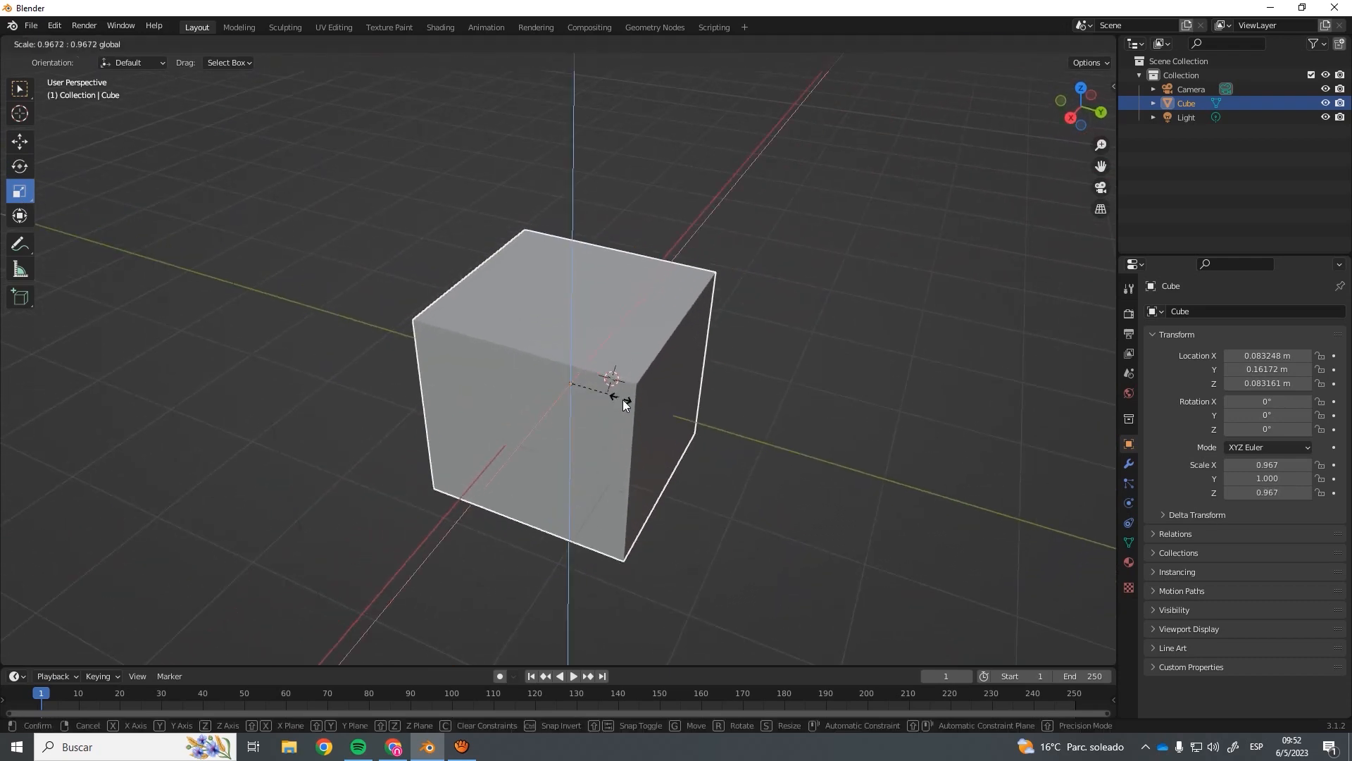
pyautogui.press('Escape')
pyautogui.moveTo(635, 403); pyautogui.dragTo(615, 383, button='middle')
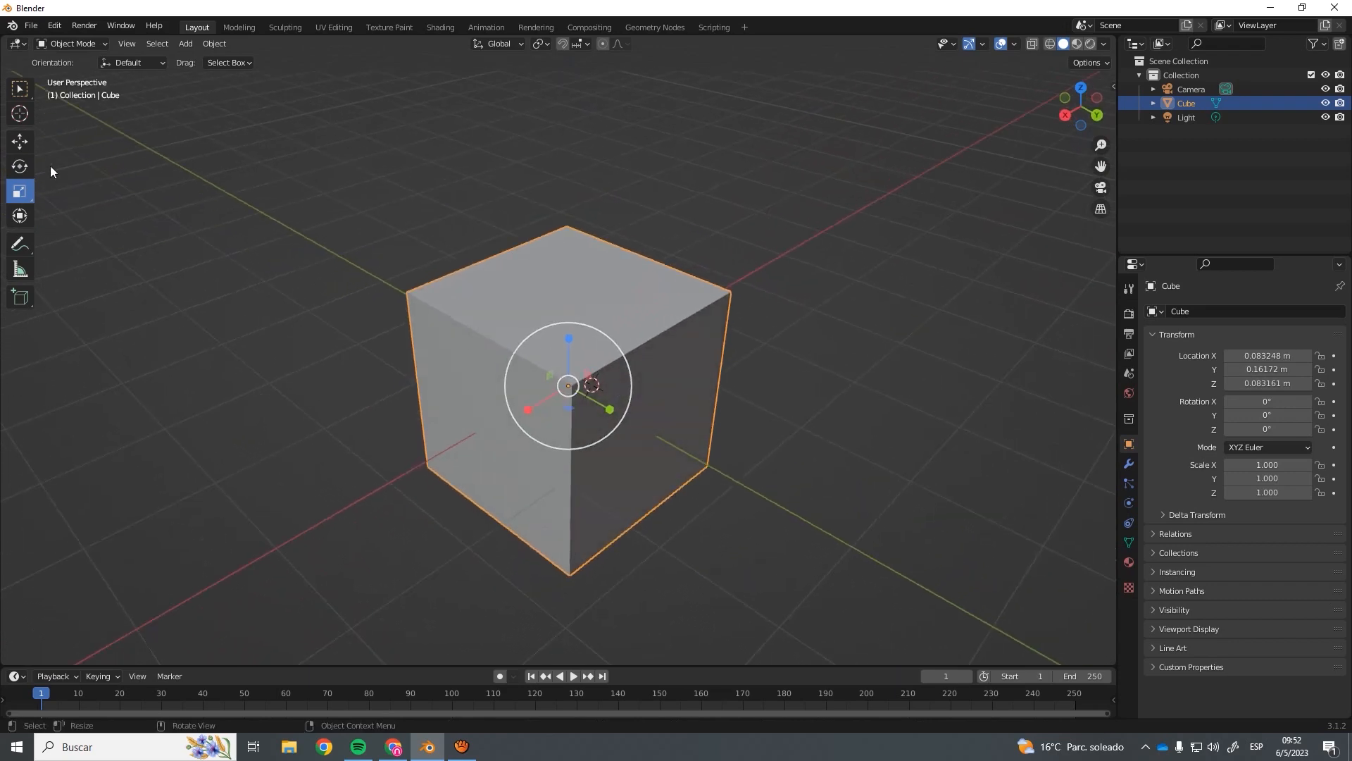
# Try moving the cube along the global Y axis and then along Z, cancelling both moves.
pyautogui.click(19, 141)
pyautogui.moveTo(138, 239); pyautogui.dragTo(569, 375, button='middle')
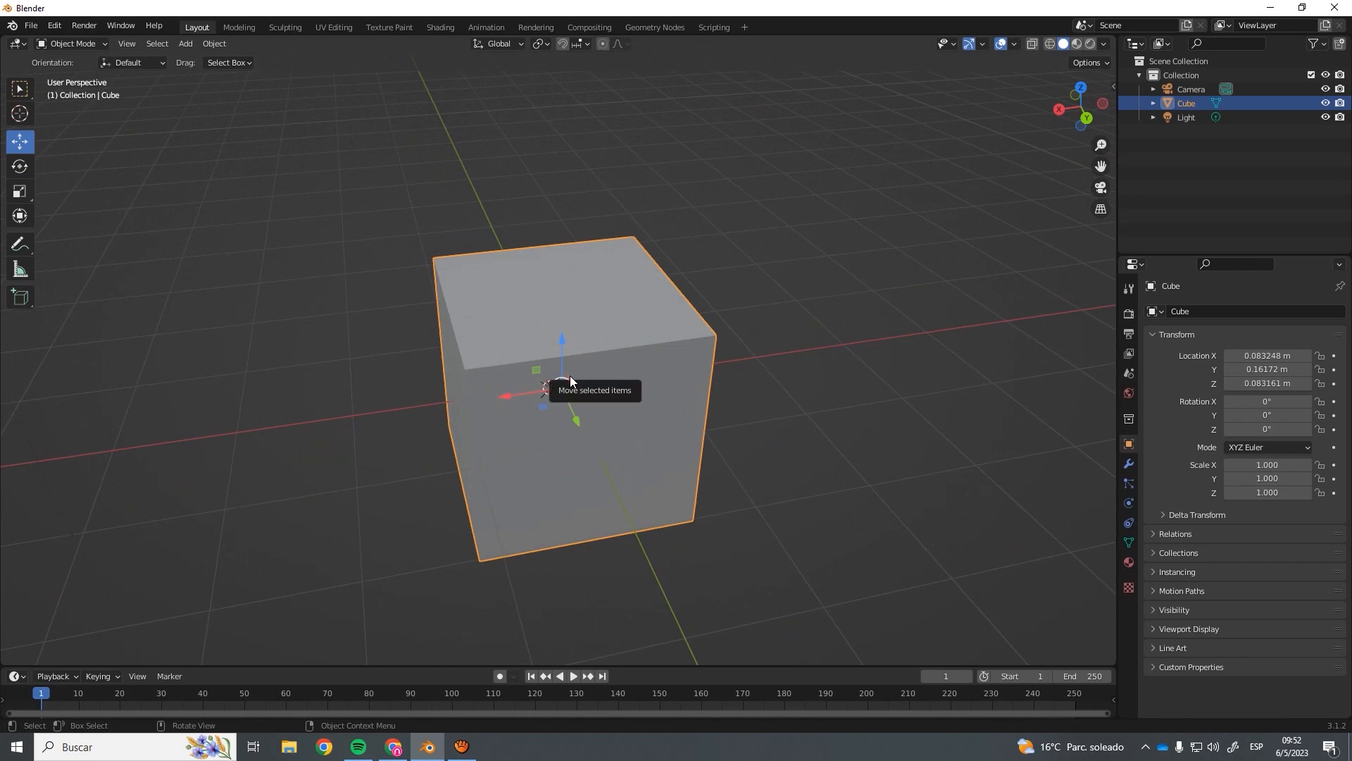
pyautogui.click(569, 377)
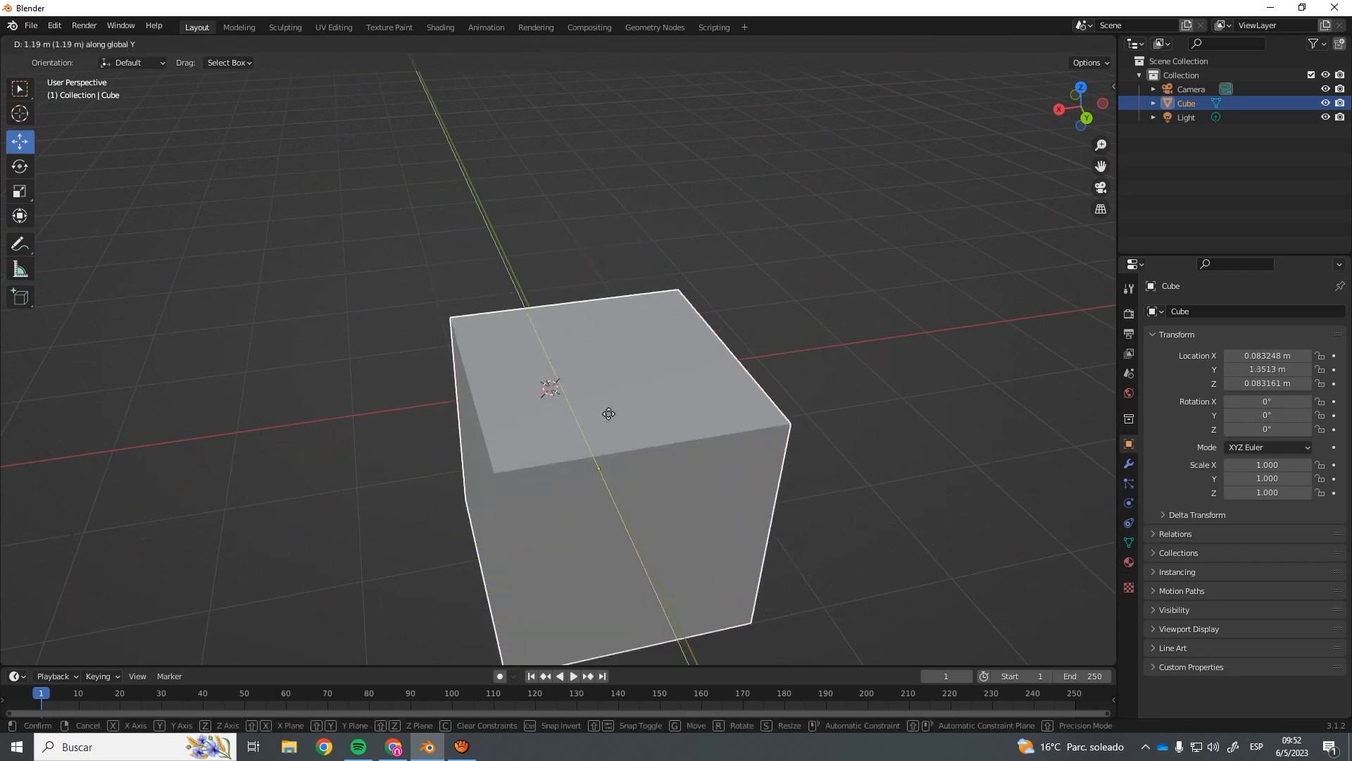
pyautogui.rightClick(585, 361)
pyautogui.press('g')
pyautogui.press('z')
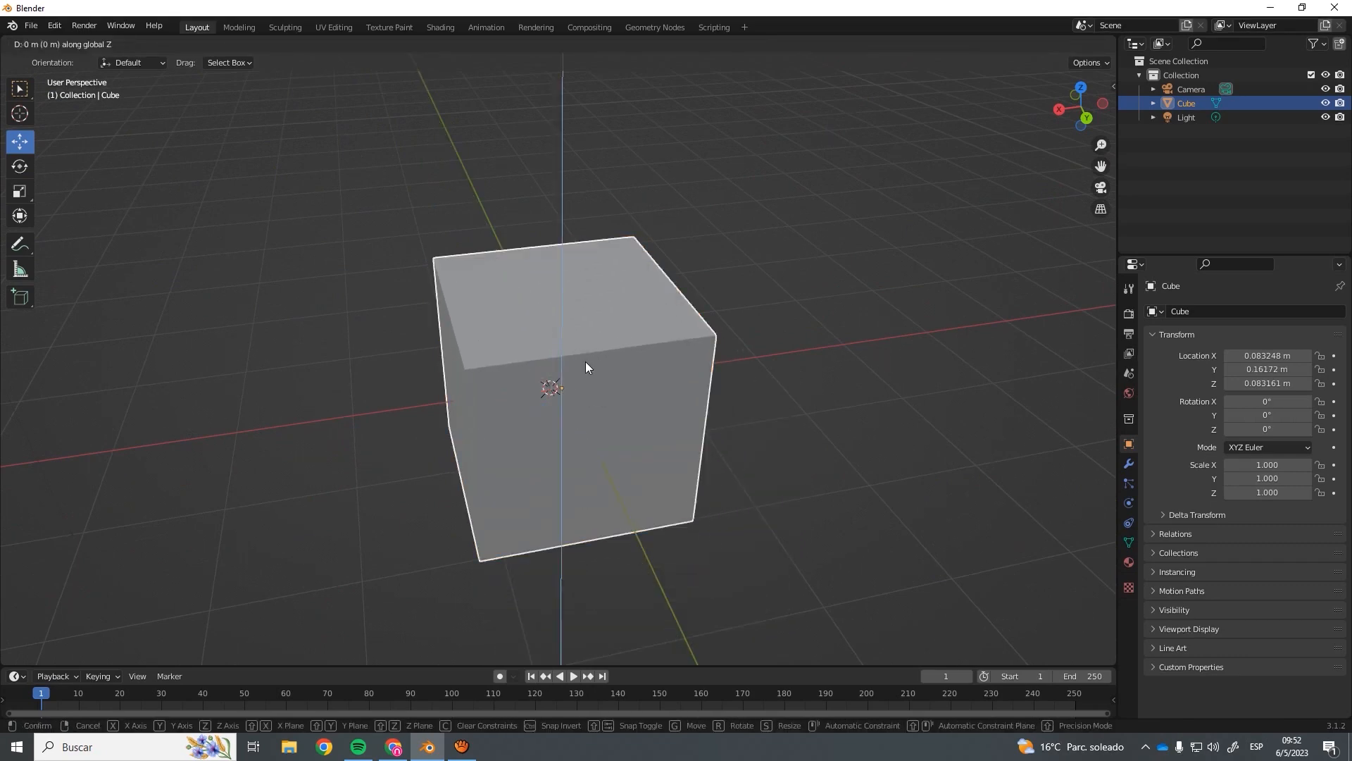
pyautogui.rightClick(625, 388)
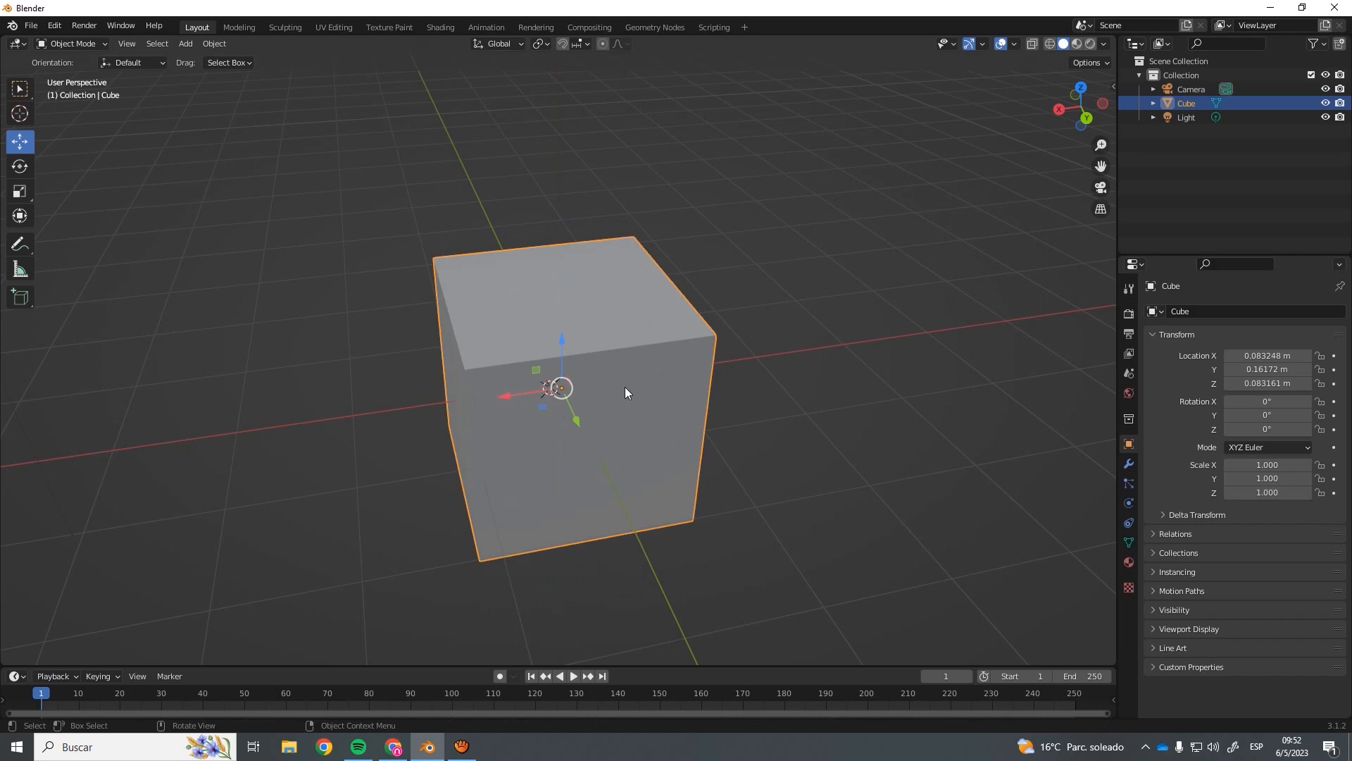
# Try moving the cube along the global X axis twice, from different viewing angles, cancelling each attempt.
pyautogui.press('x')
pyautogui.moveTo(610, 390); pyautogui.dragTo(570, 374, button='middle')
pyautogui.press('g')
pyautogui.press('x')
pyautogui.rightClick(618, 389)
pyautogui.scroll(-1, 567, 377)
pyautogui.scroll(4, 551, 319)
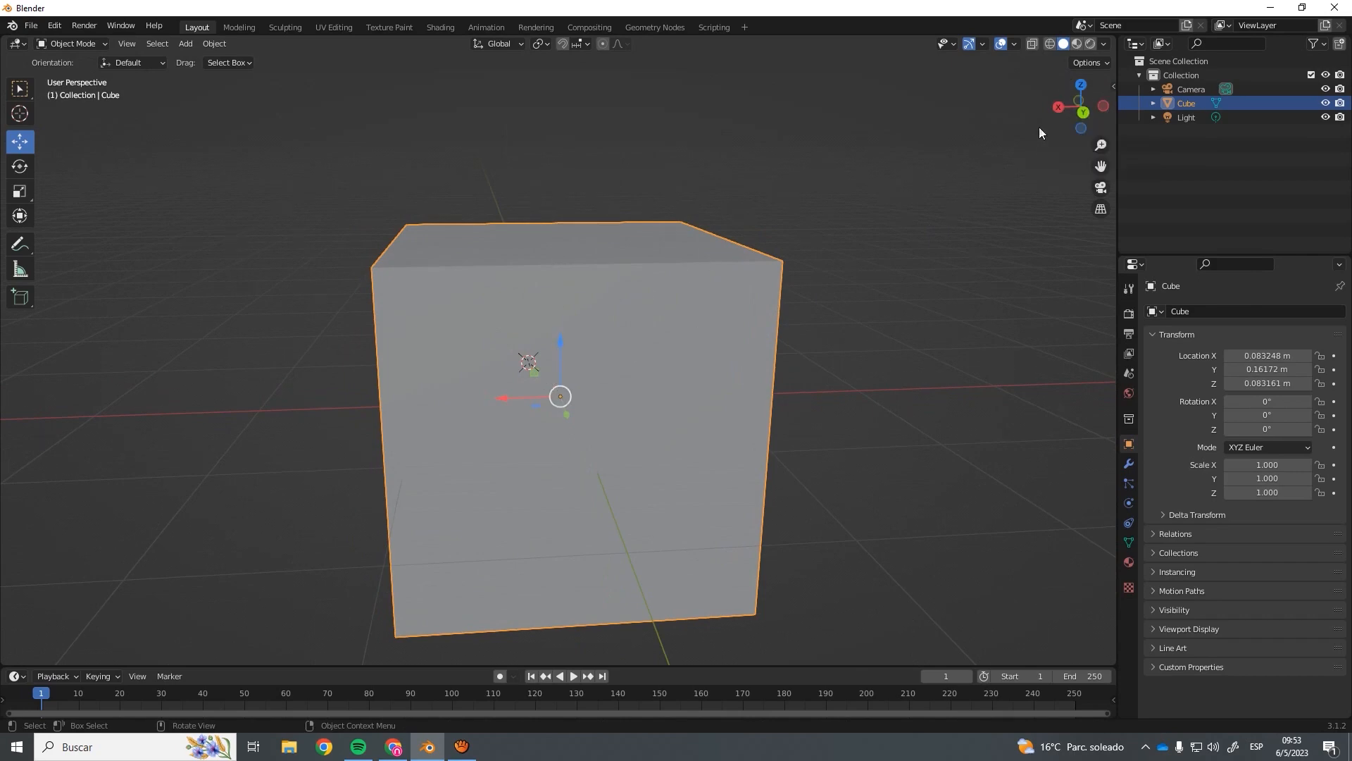
pyautogui.moveTo(1052, 99); pyautogui.dragTo(752, 266)
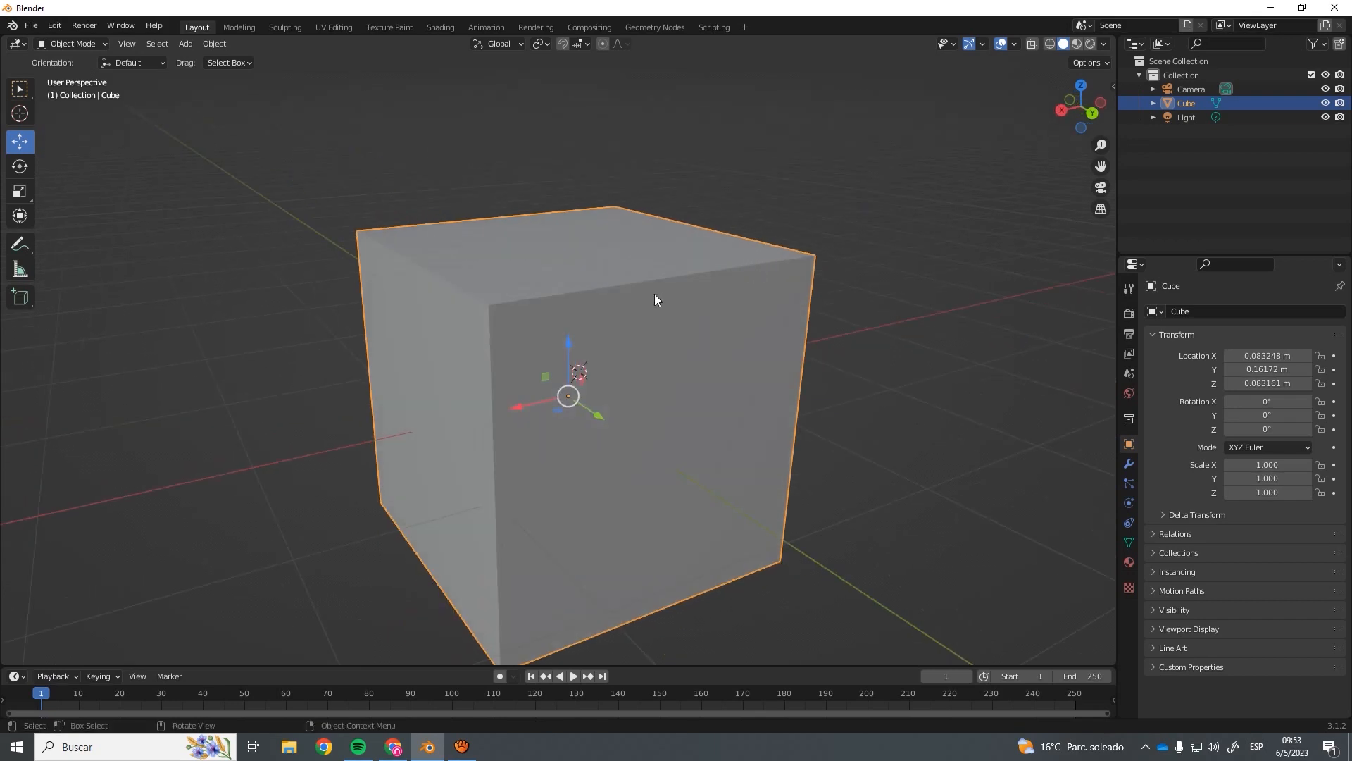
pyautogui.moveTo(654, 296); pyautogui.dragTo(545, 307, button='middle')
pyautogui.press('g')
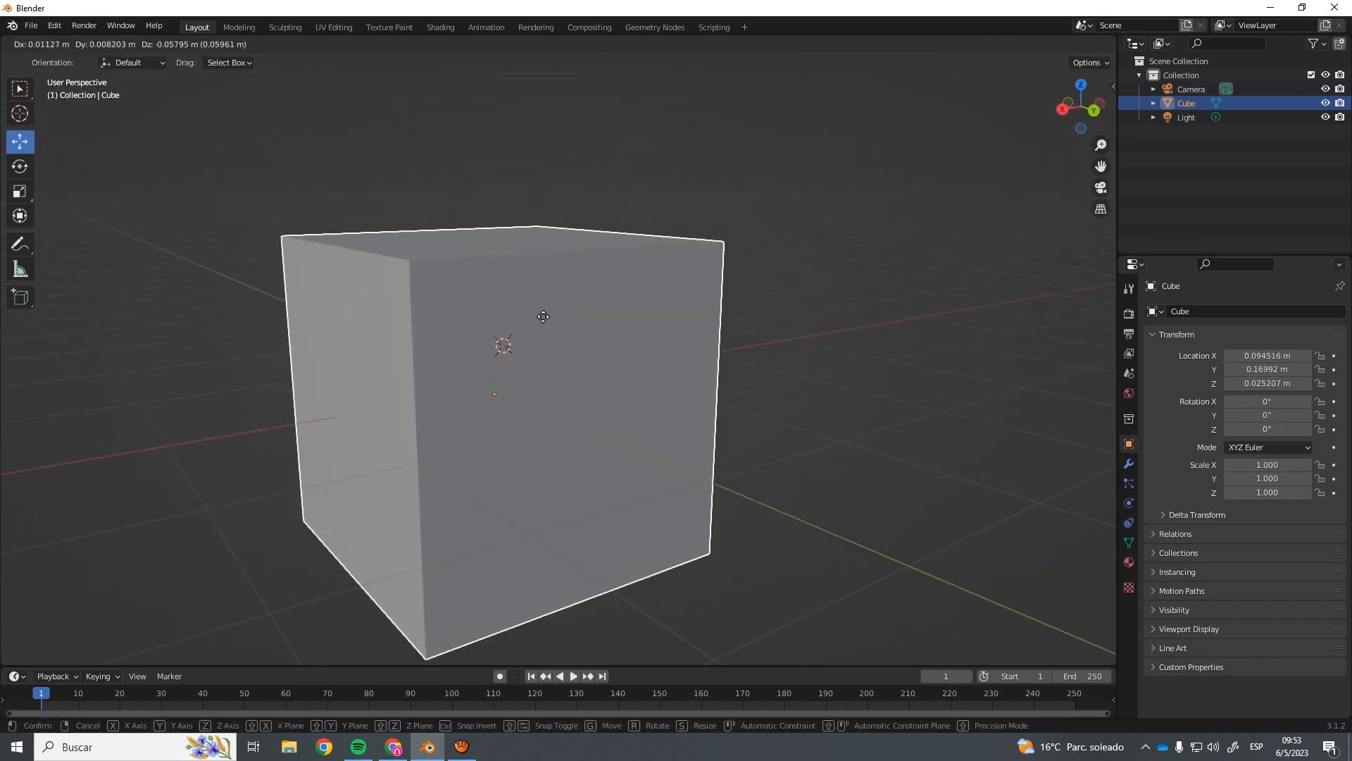
pyautogui.press('x')
pyautogui.rightClick(438, 332)
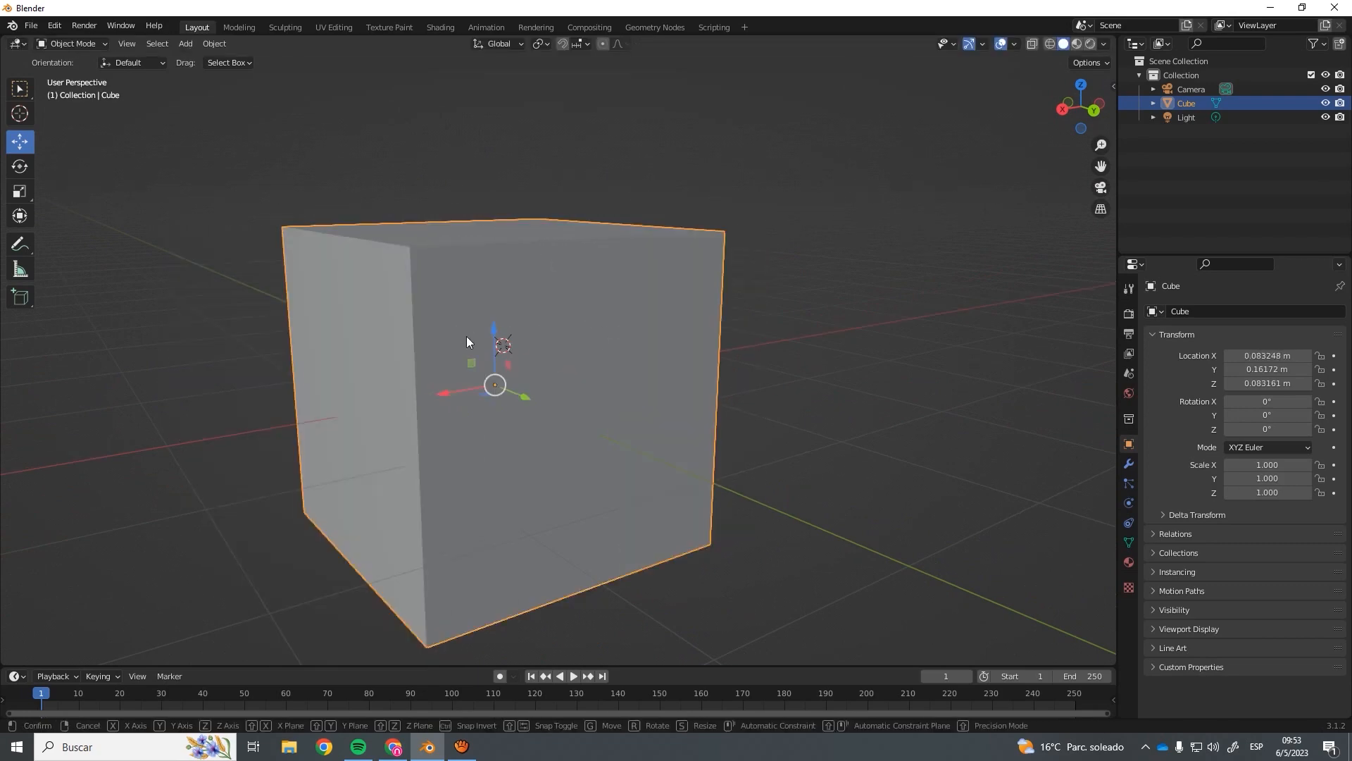
# Try moving the cube along the global Z axis and then along Y, cancelling each move.
pyautogui.moveTo(466, 337); pyautogui.dragTo(504, 351, button='middle')
pyautogui.press('g')
pyautogui.press('z')
pyautogui.rightClick(533, 303)
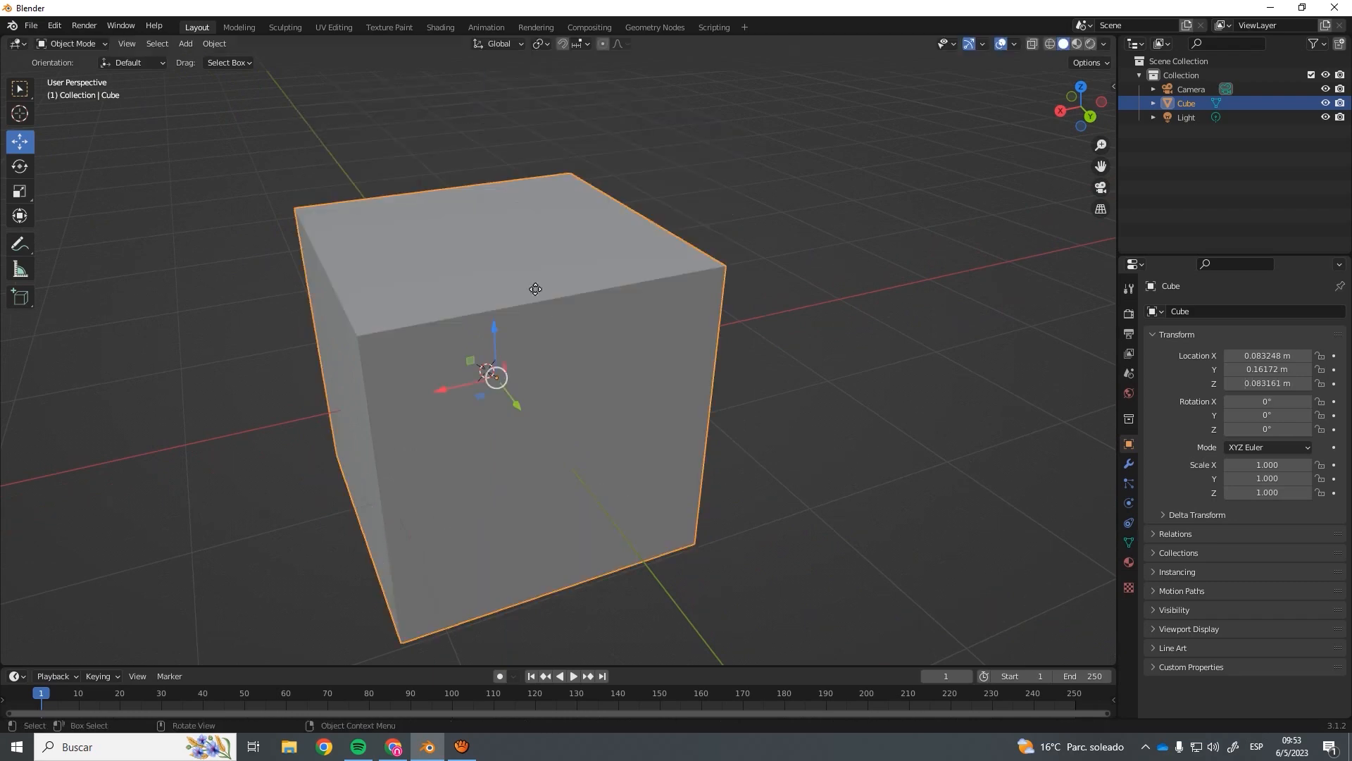
pyautogui.press('g')
pyautogui.press('y')
pyautogui.rightClick(543, 242)
# Try rotating the cube around the global Y axis and cancel the rotation.
pyautogui.scroll(2, 564, 304)
pyautogui.click(23, 171)
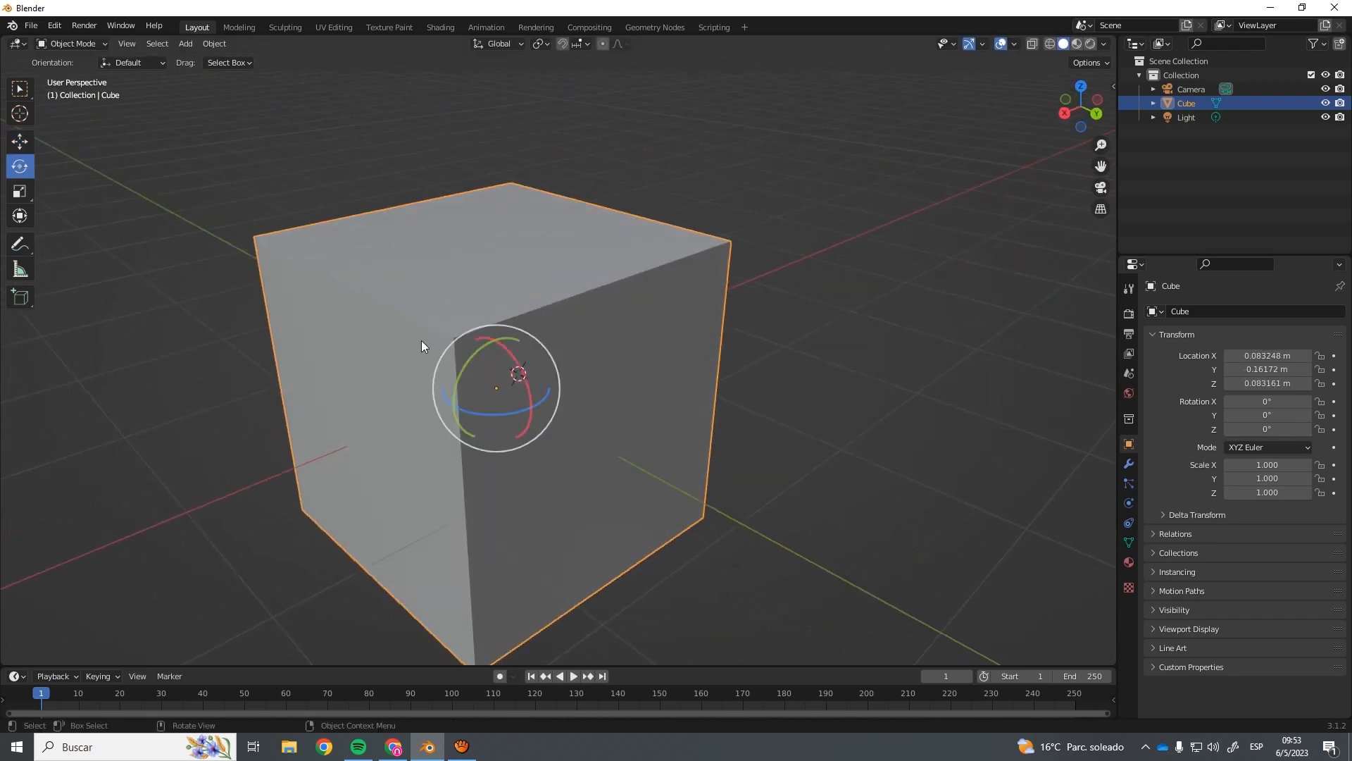
pyautogui.moveTo(421, 340); pyautogui.dragTo(425, 332, button='middle')
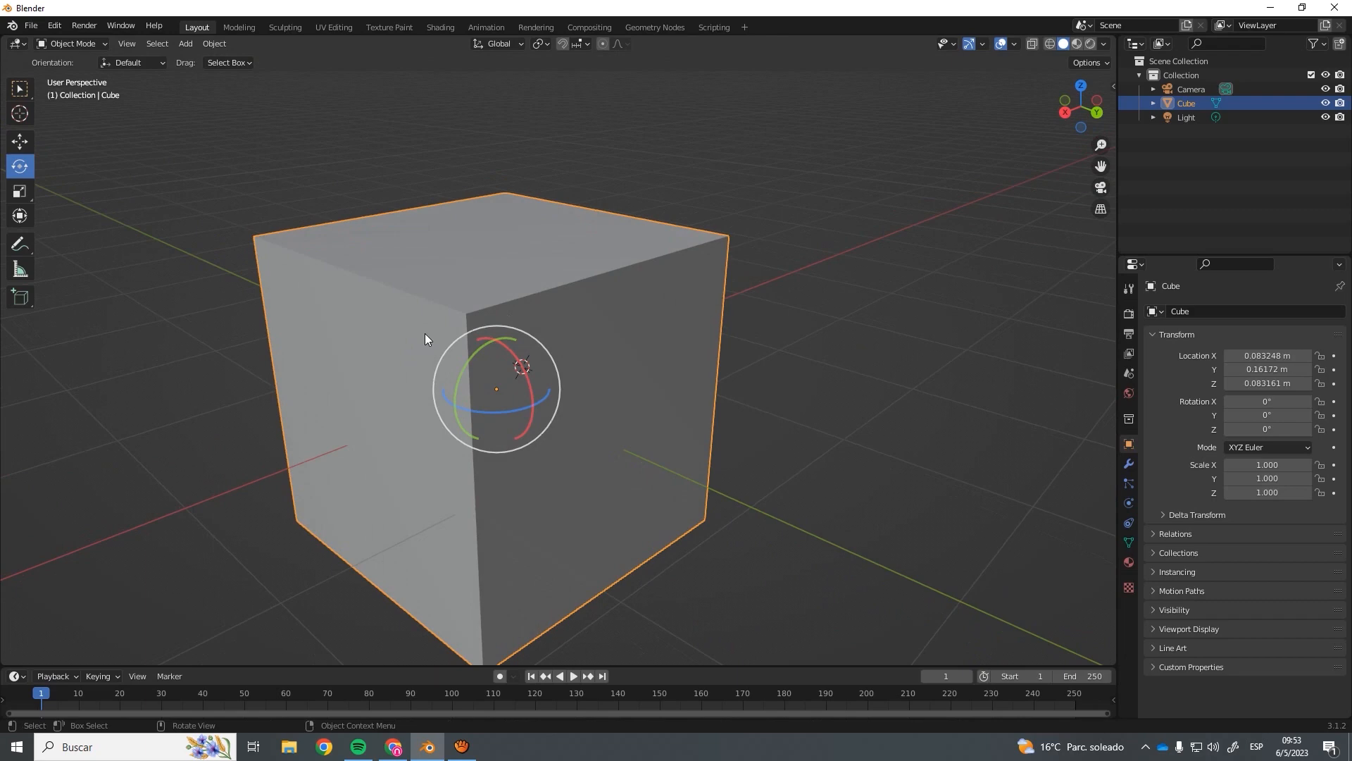
pyautogui.press('r')
pyautogui.press('y')
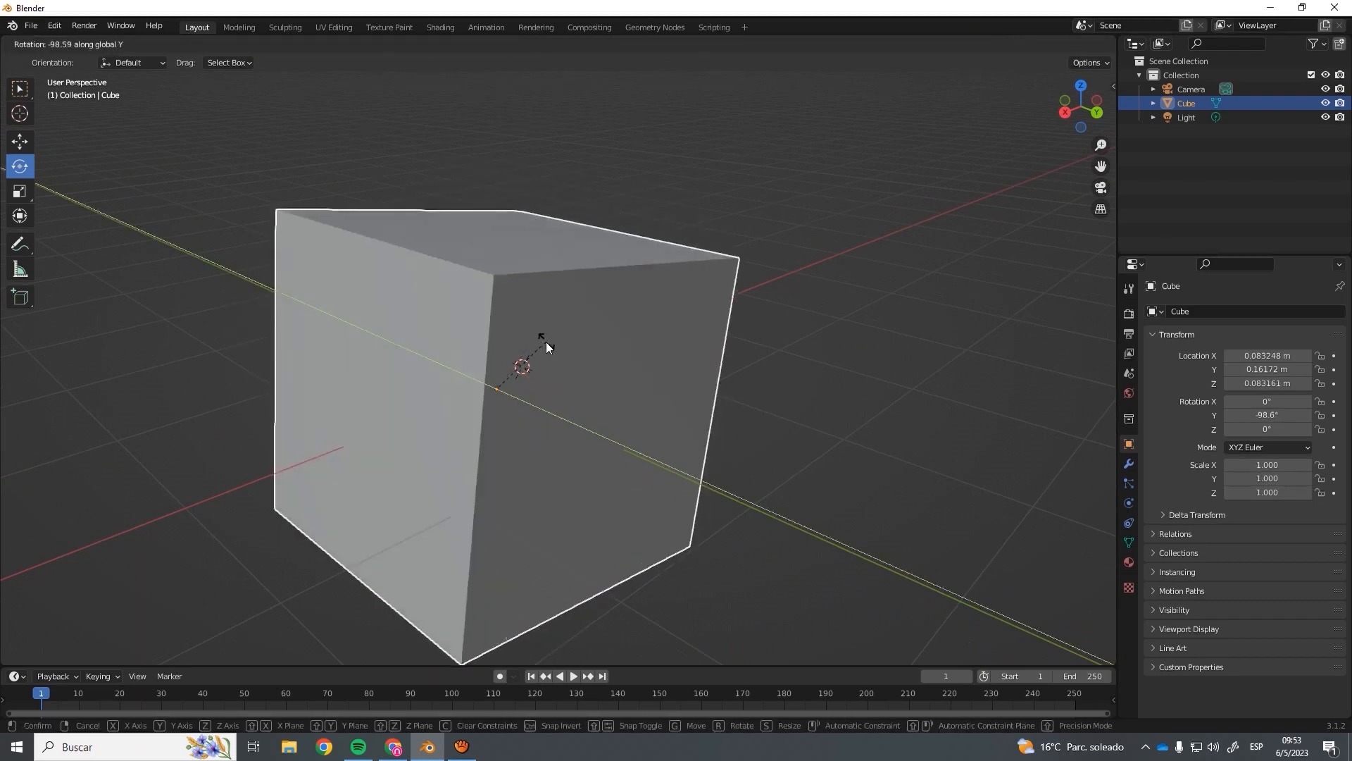
pyautogui.rightClick(471, 376)
# Try scaling the cube uniformly and then along the X axis only, cancelling both changes.
pyautogui.click(20, 190)
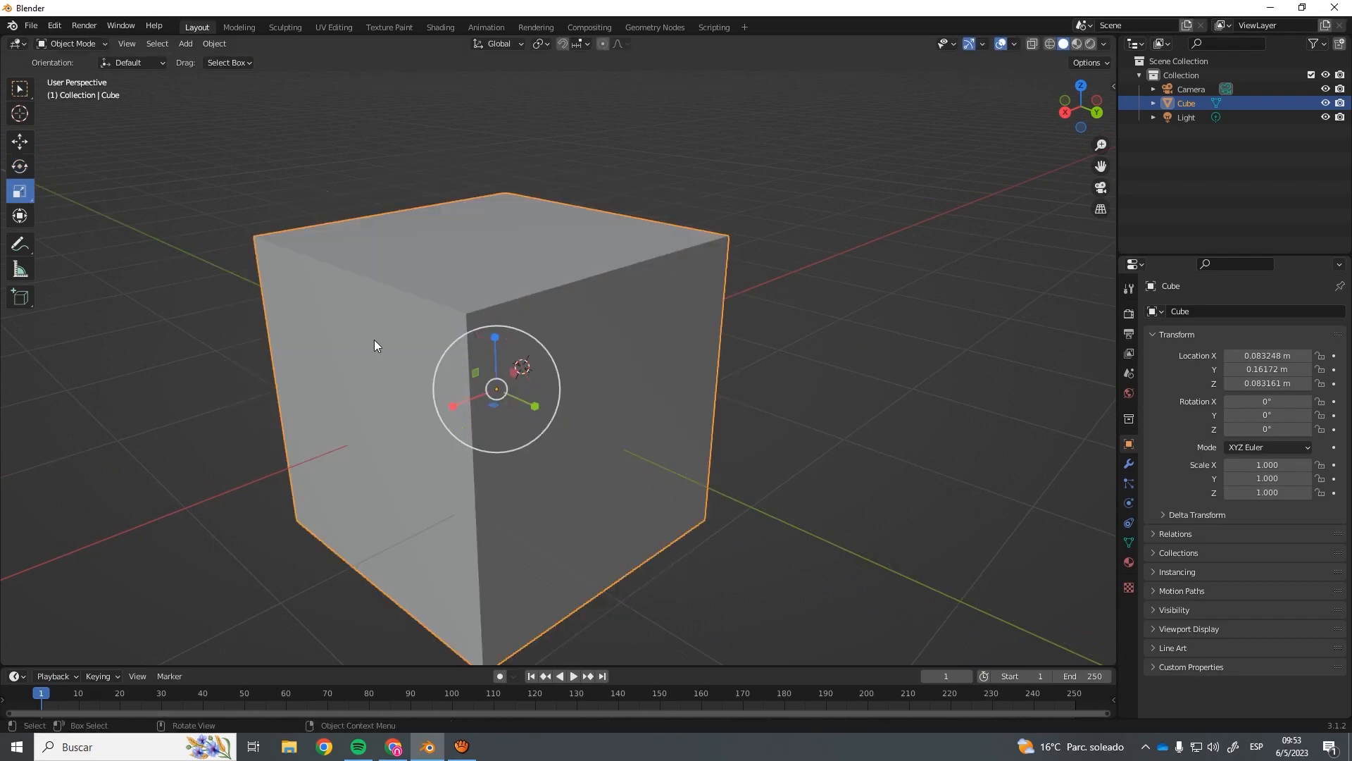
pyautogui.press('s')
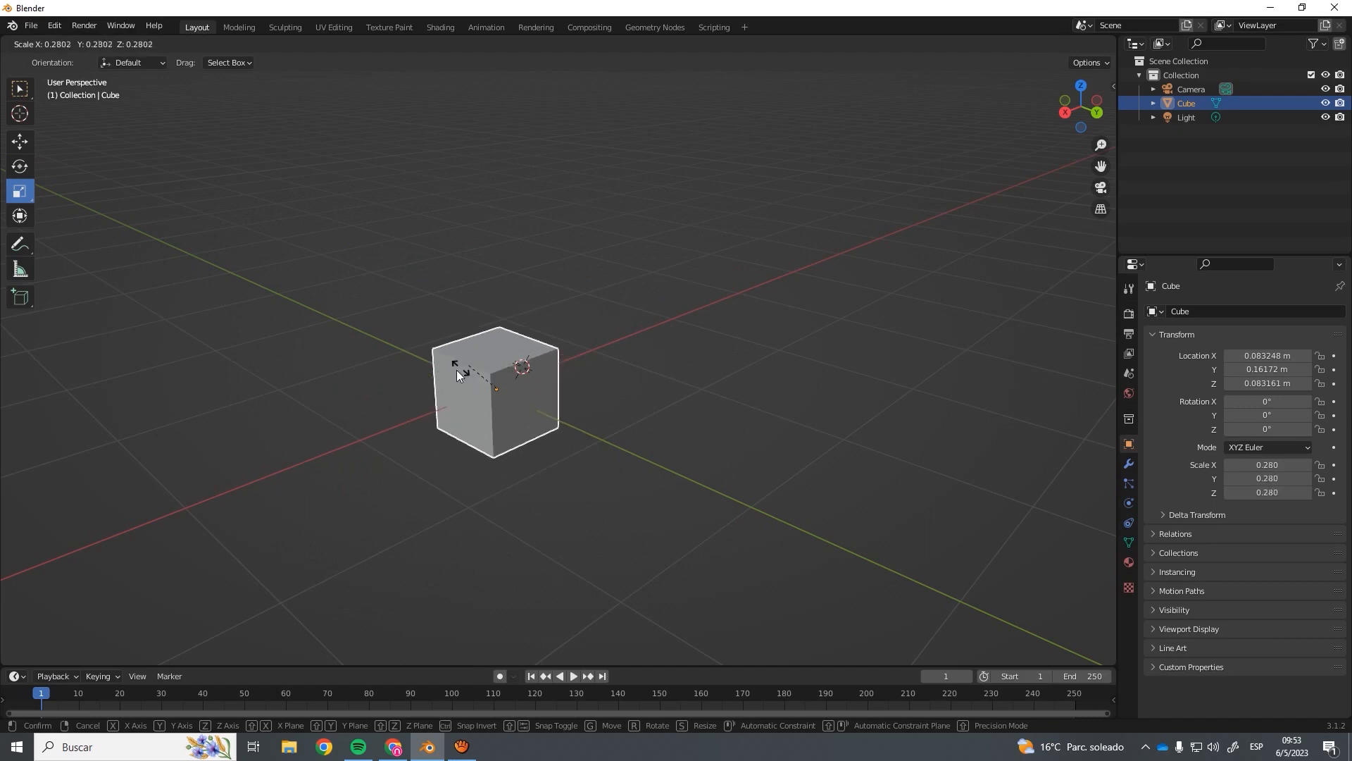
pyautogui.press('Escape')
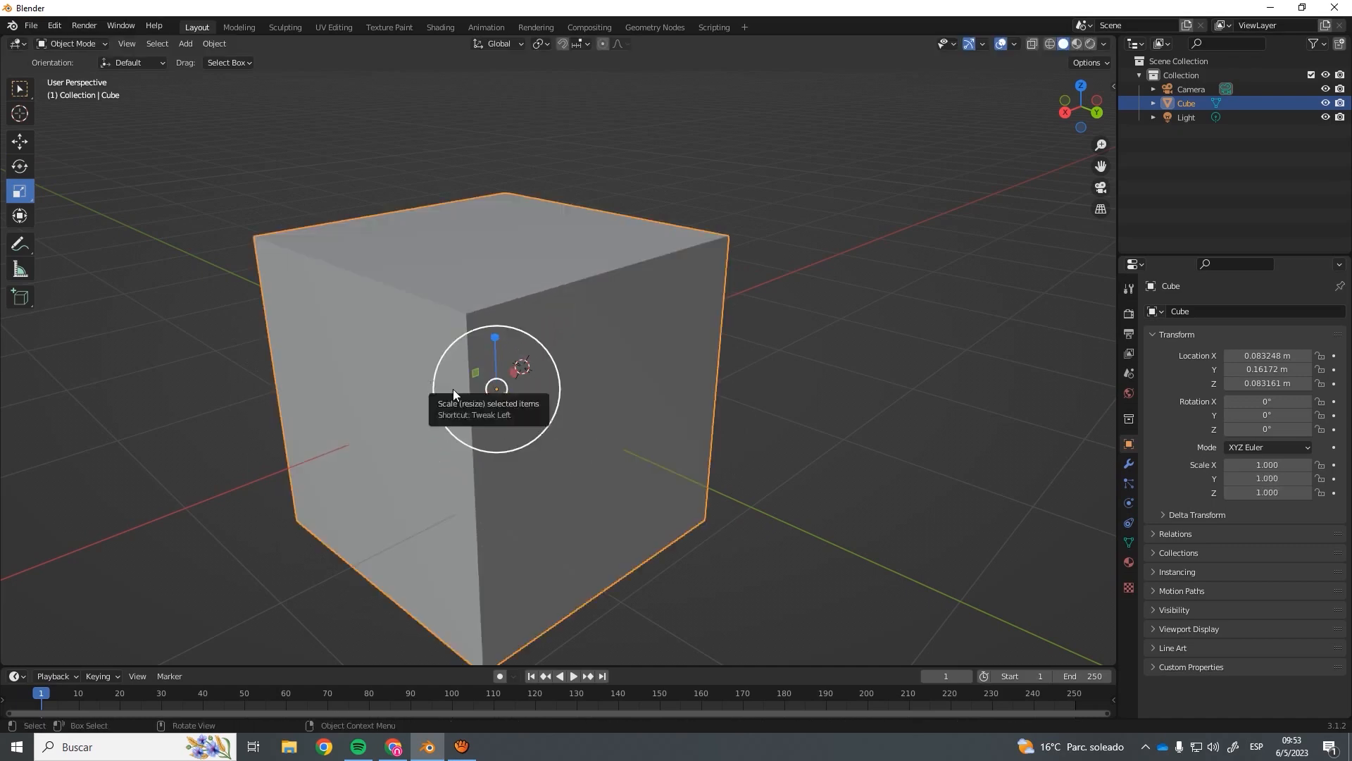
pyautogui.press('s')
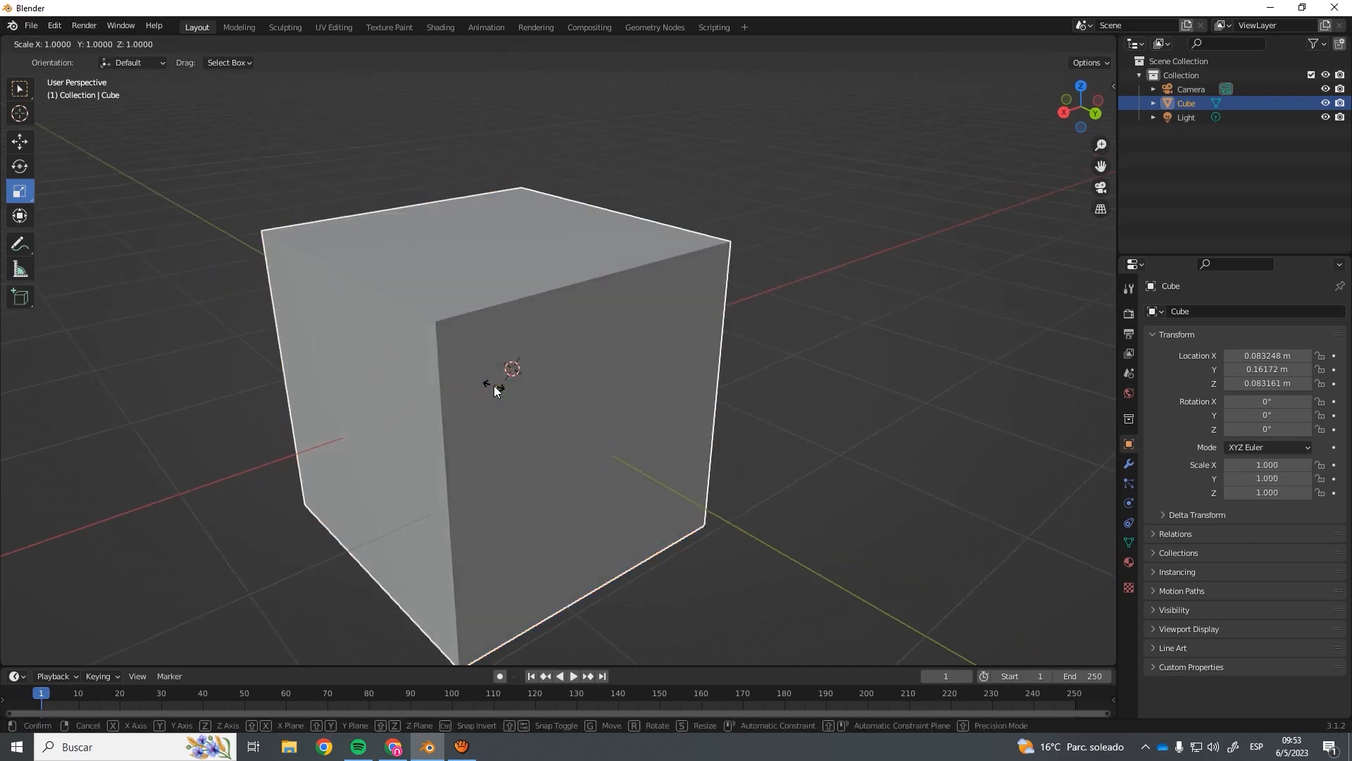
pyautogui.press('x')
pyautogui.press('Escape')
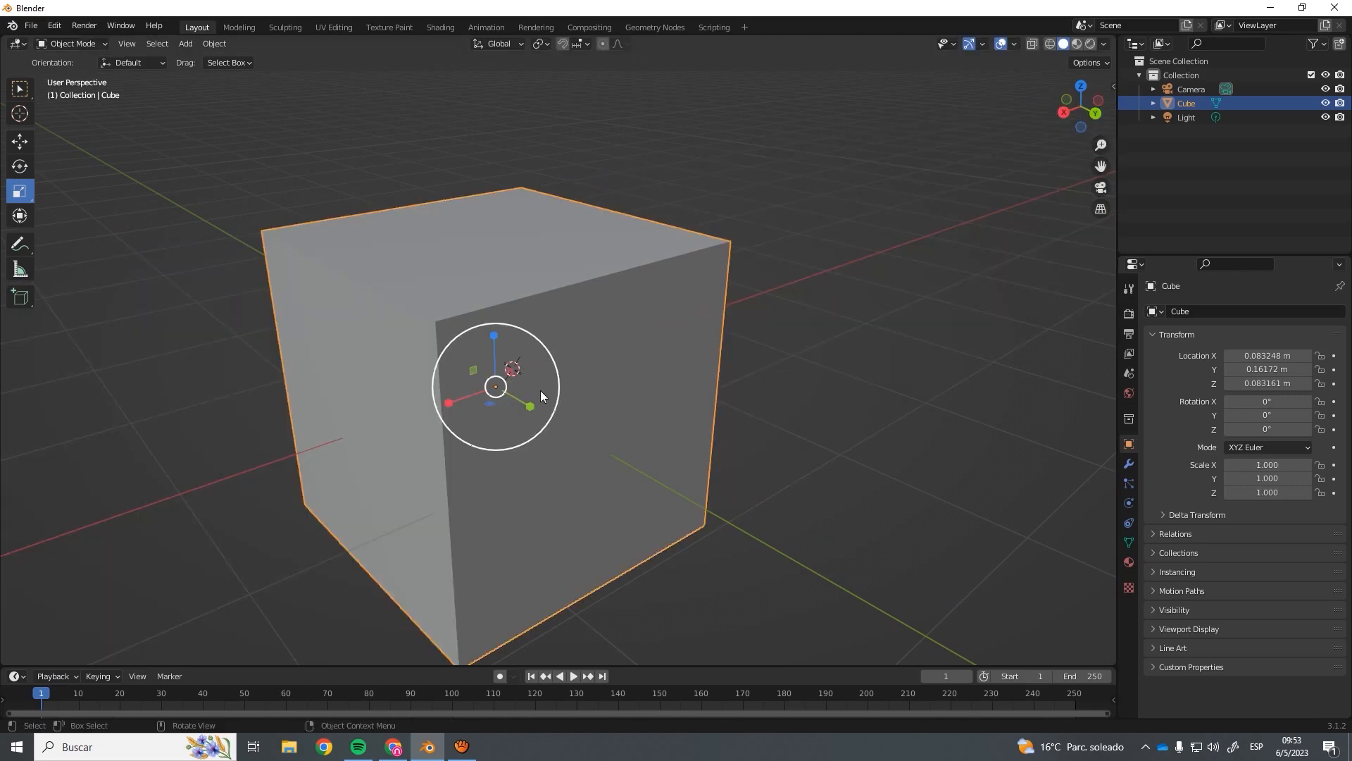
# Try scaling the cube uniformly several times, both smaller and larger, cancelling each attempt.
pyautogui.press('s')
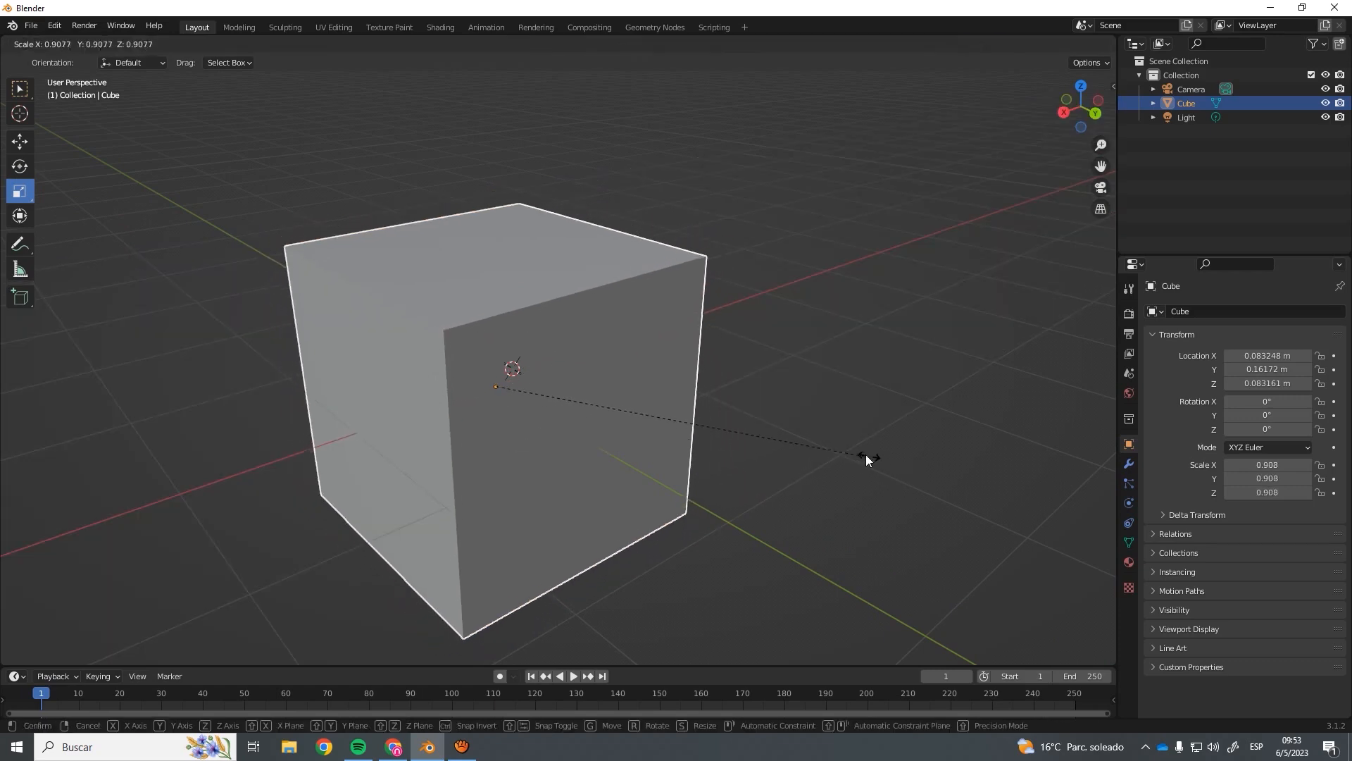
pyautogui.press('Escape')
pyautogui.press('s')
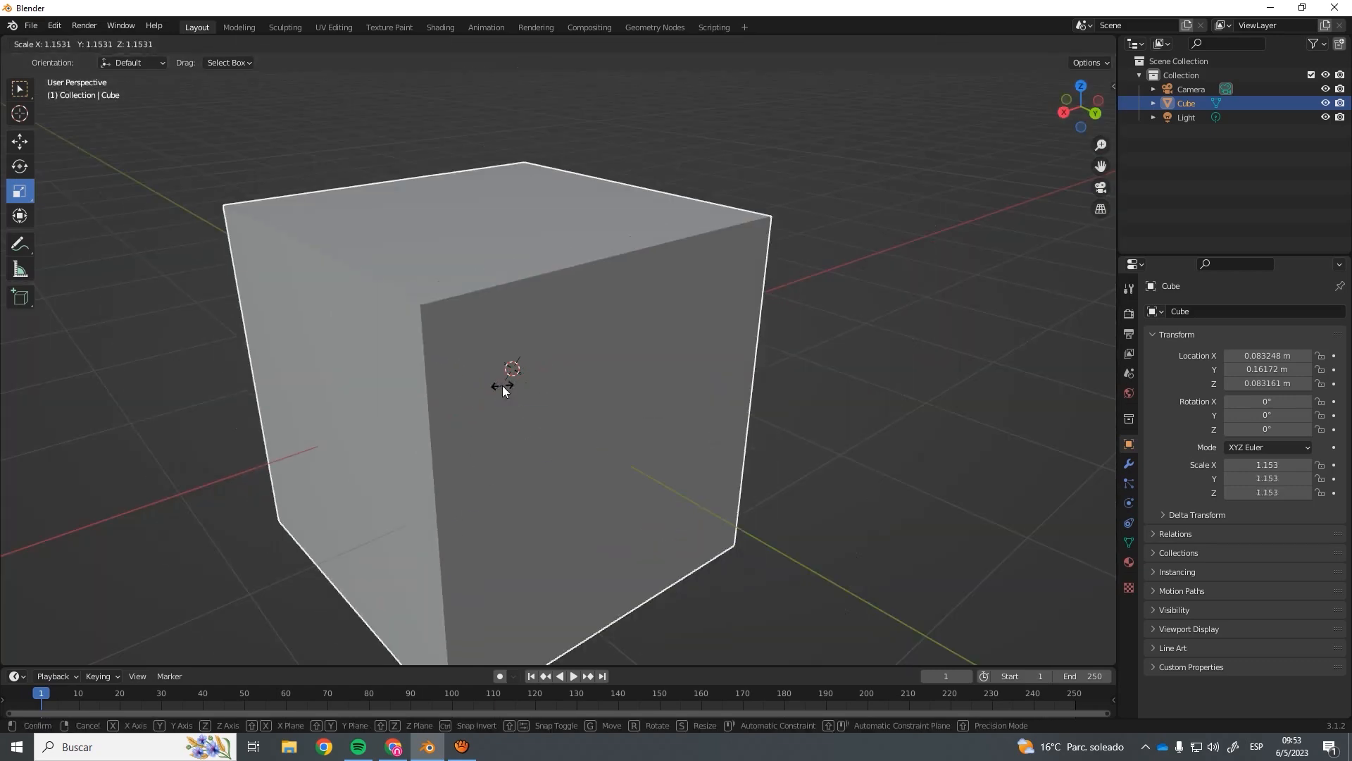
pyautogui.press('Escape')
pyautogui.moveTo(512, 390); pyautogui.dragTo(500, 381, button='middle')
pyautogui.press('s')
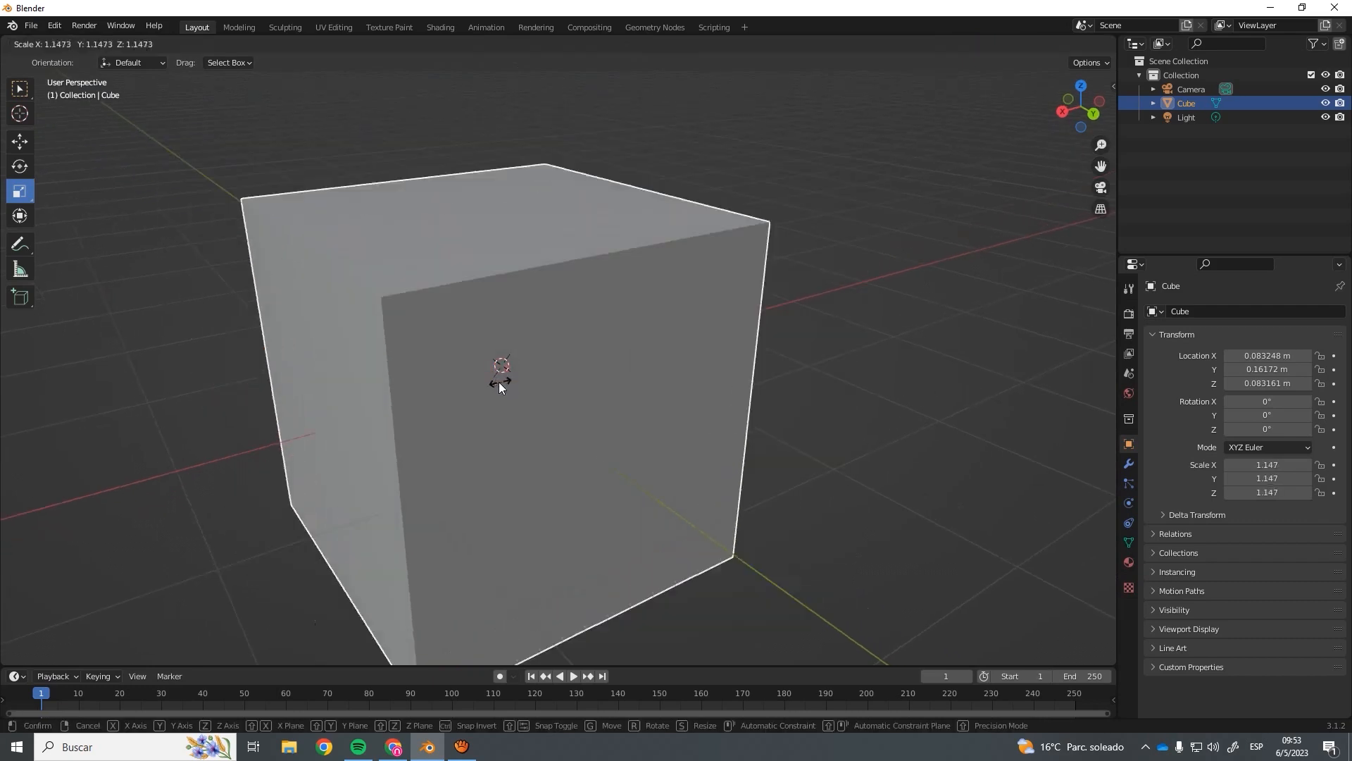
pyautogui.press('Escape')
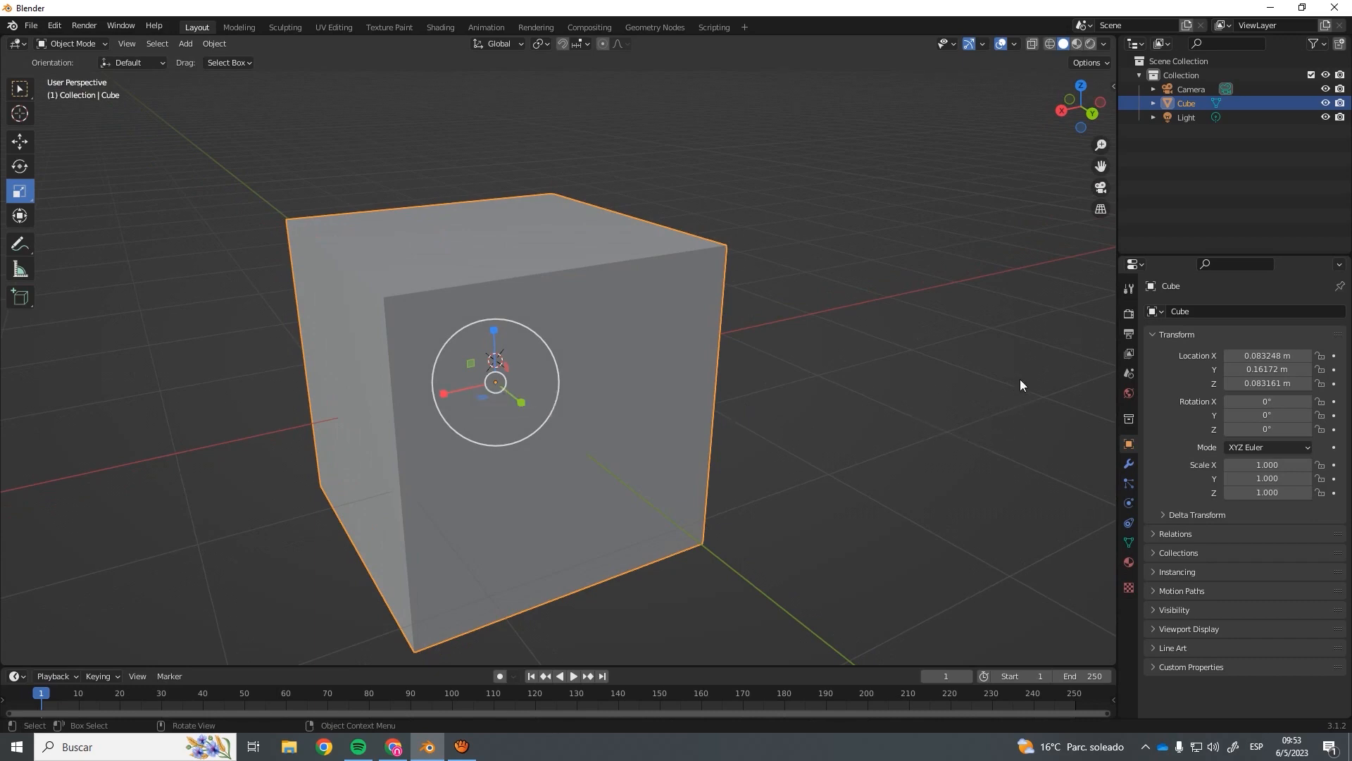
pyautogui.press('s')
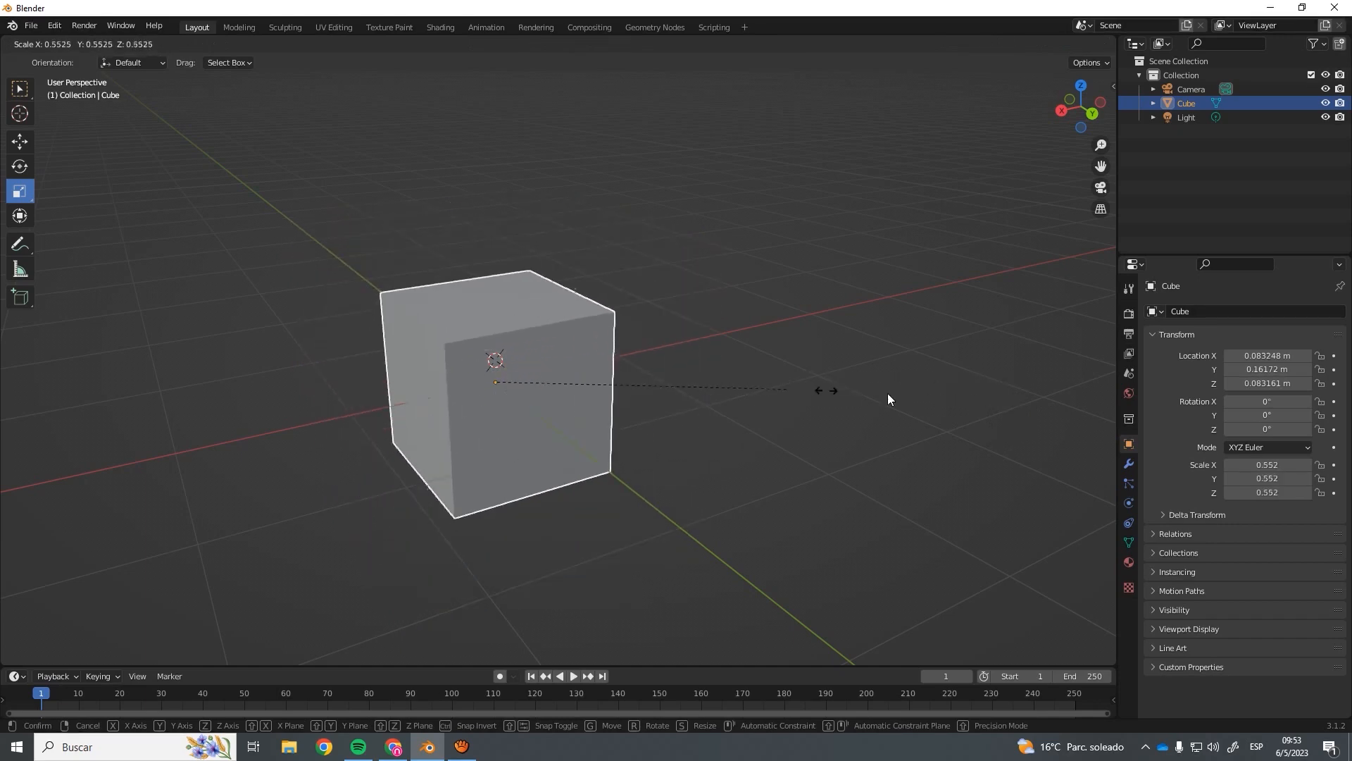
pyautogui.press('Escape')
# Move the cube along the X axis to about X 3.28 m.
pyautogui.moveTo(714, 370); pyautogui.dragTo(606, 395, button='middle')
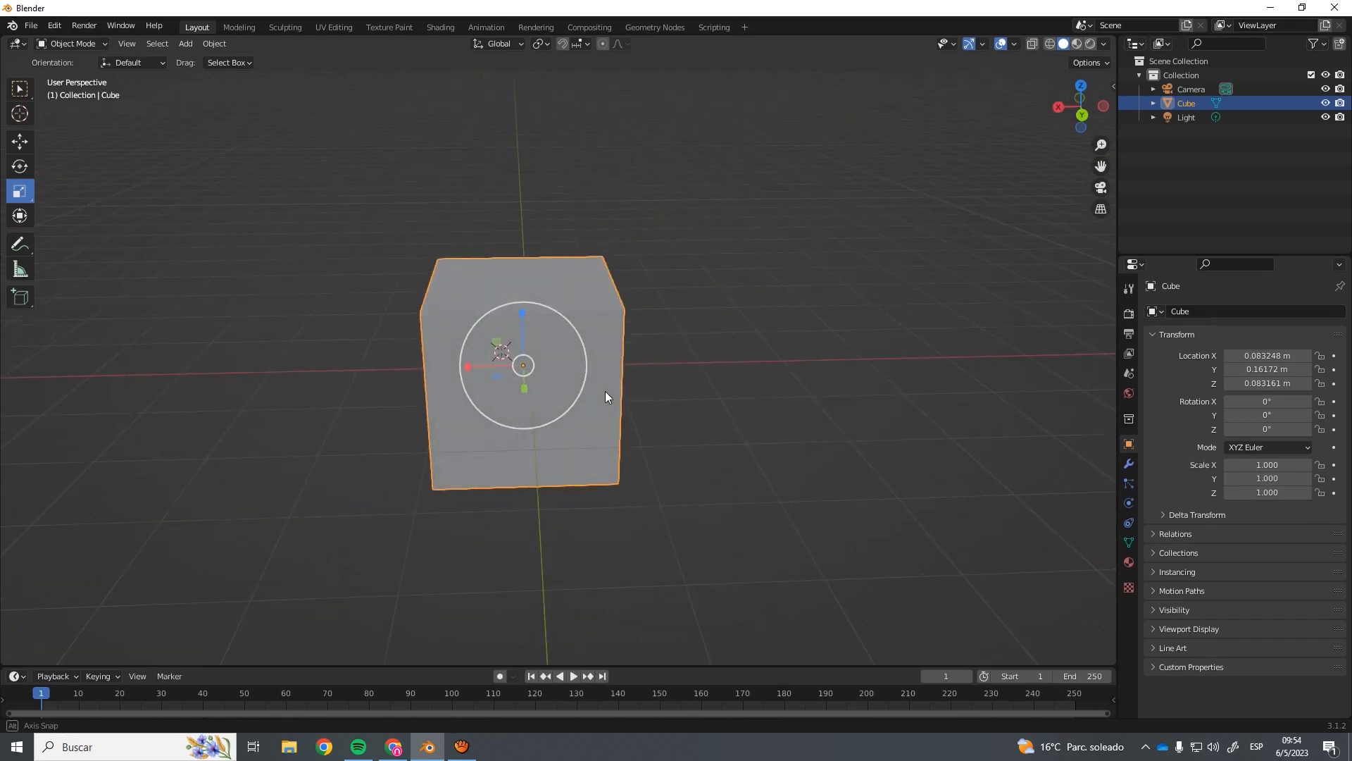
pyautogui.click(20, 141)
pyautogui.moveTo(463, 364); pyautogui.dragTo(197, 358)
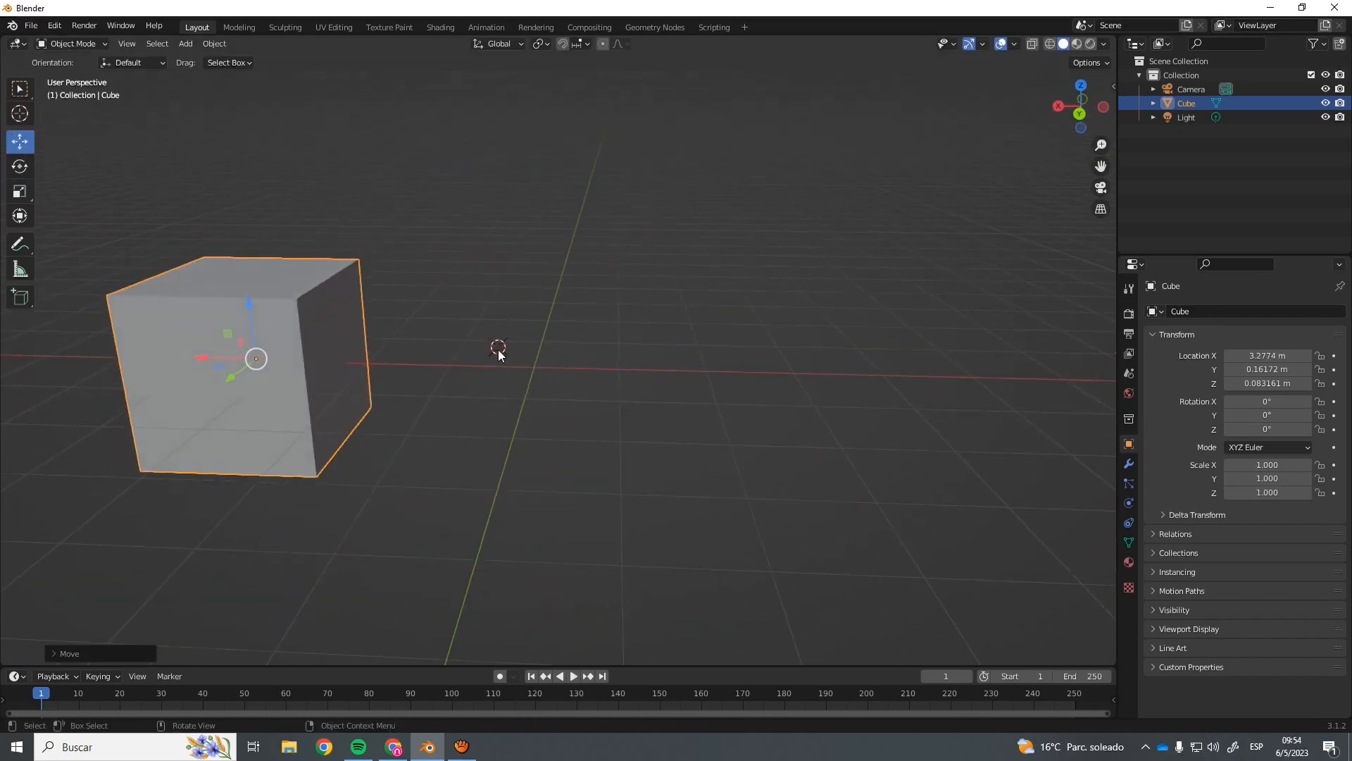
# Add a circle mesh to the scene and delete it again.
pyautogui.hotkey('shift', 's')
pyautogui.press('Escape')
pyautogui.hotkey('shift', 'a')
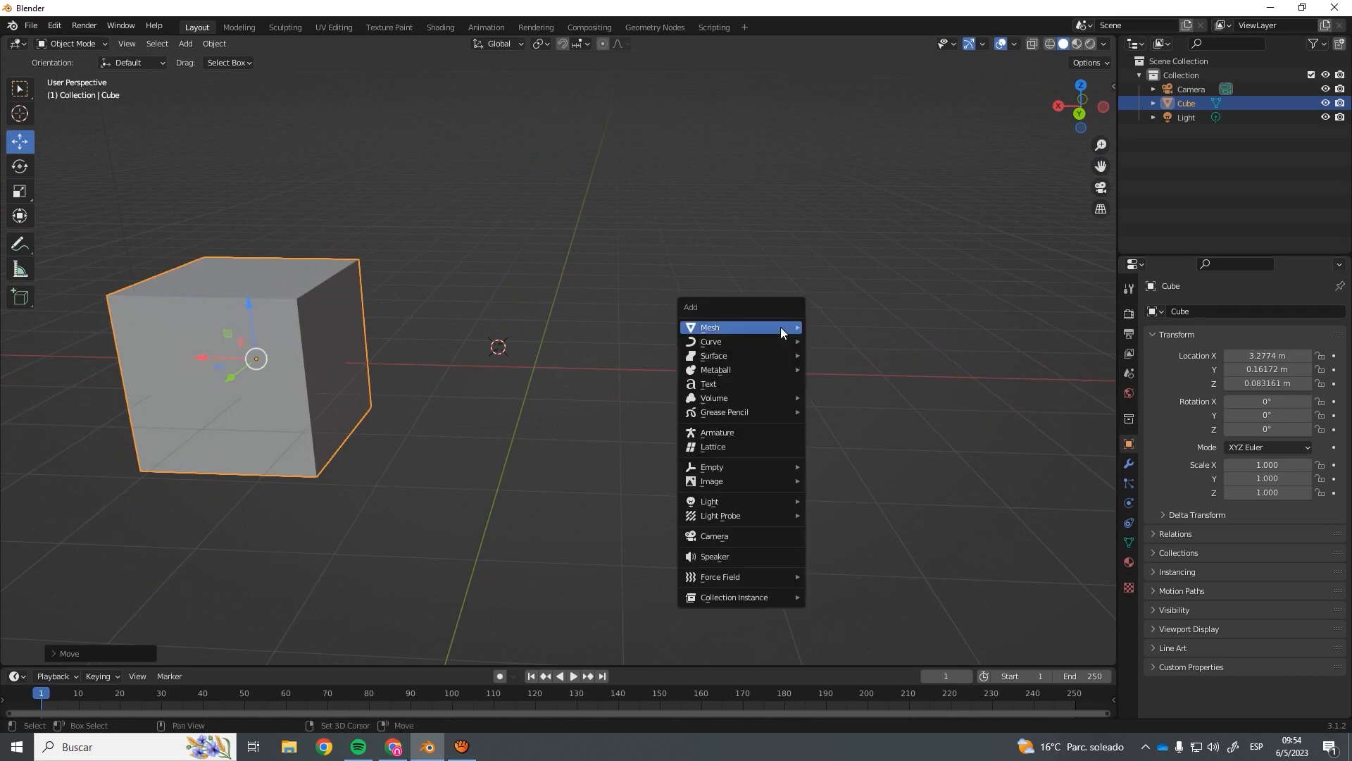
pyautogui.moveTo(723, 327)
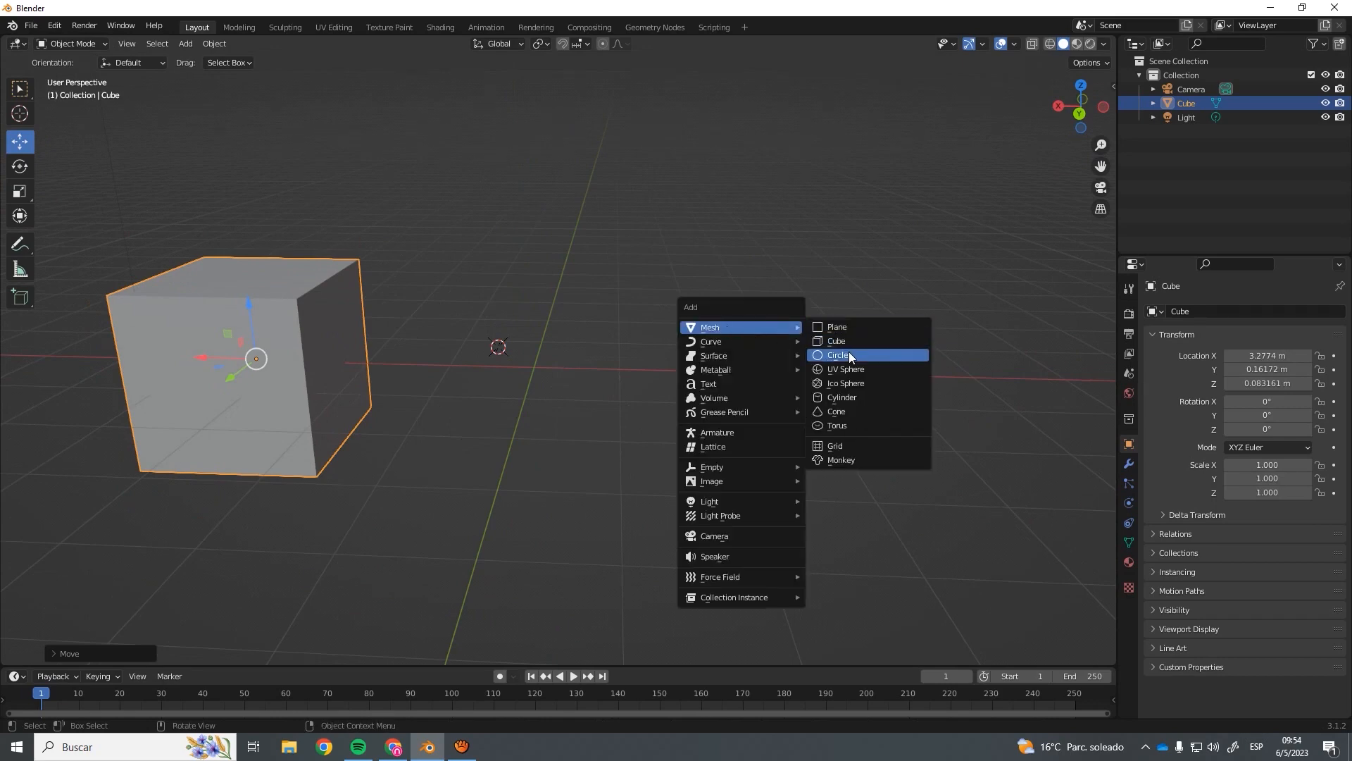
pyautogui.click(848, 354)
pyautogui.press('Delete')
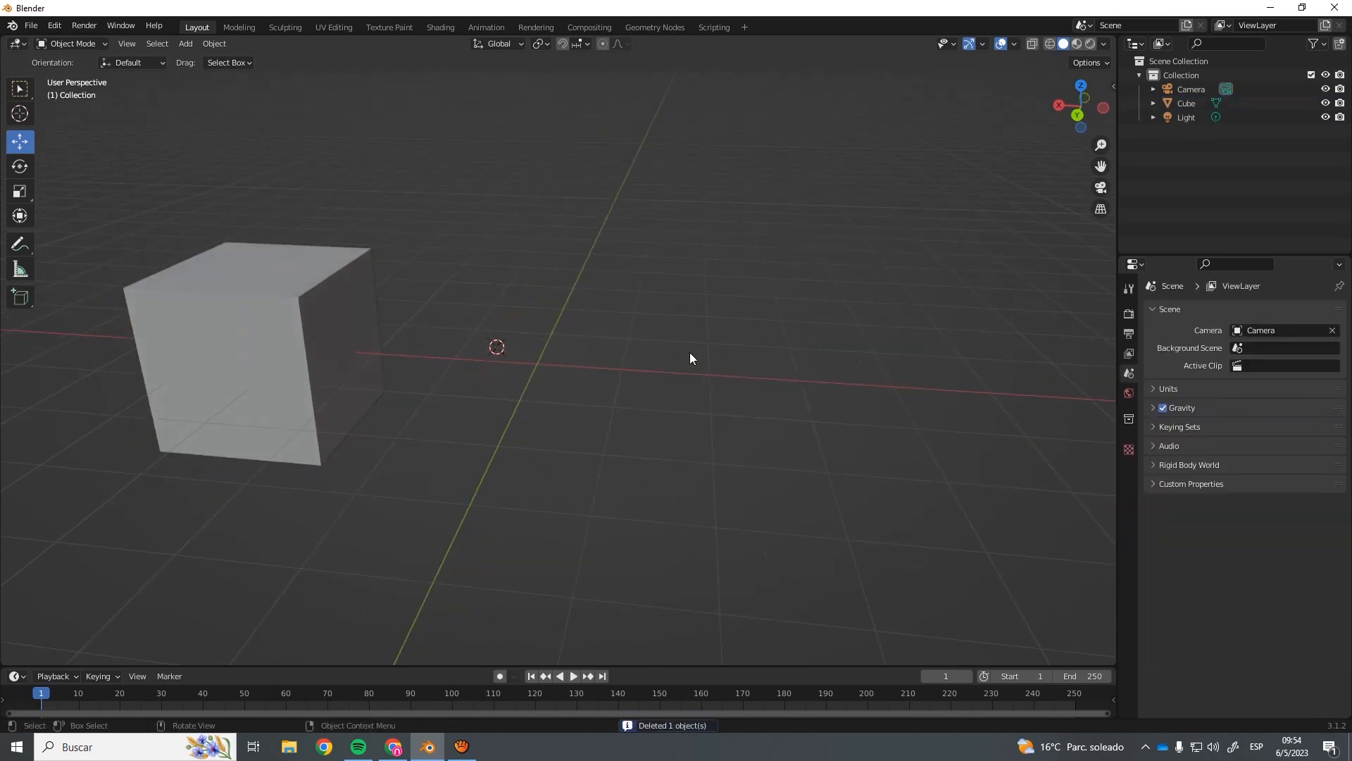
# Add a plane mesh and move it to about X -0.56 m and Z -0.17 m, beside the cube.
pyautogui.hotkey('shift', 'a')
pyautogui.moveTo(689, 352)
pyautogui.click(736, 352)
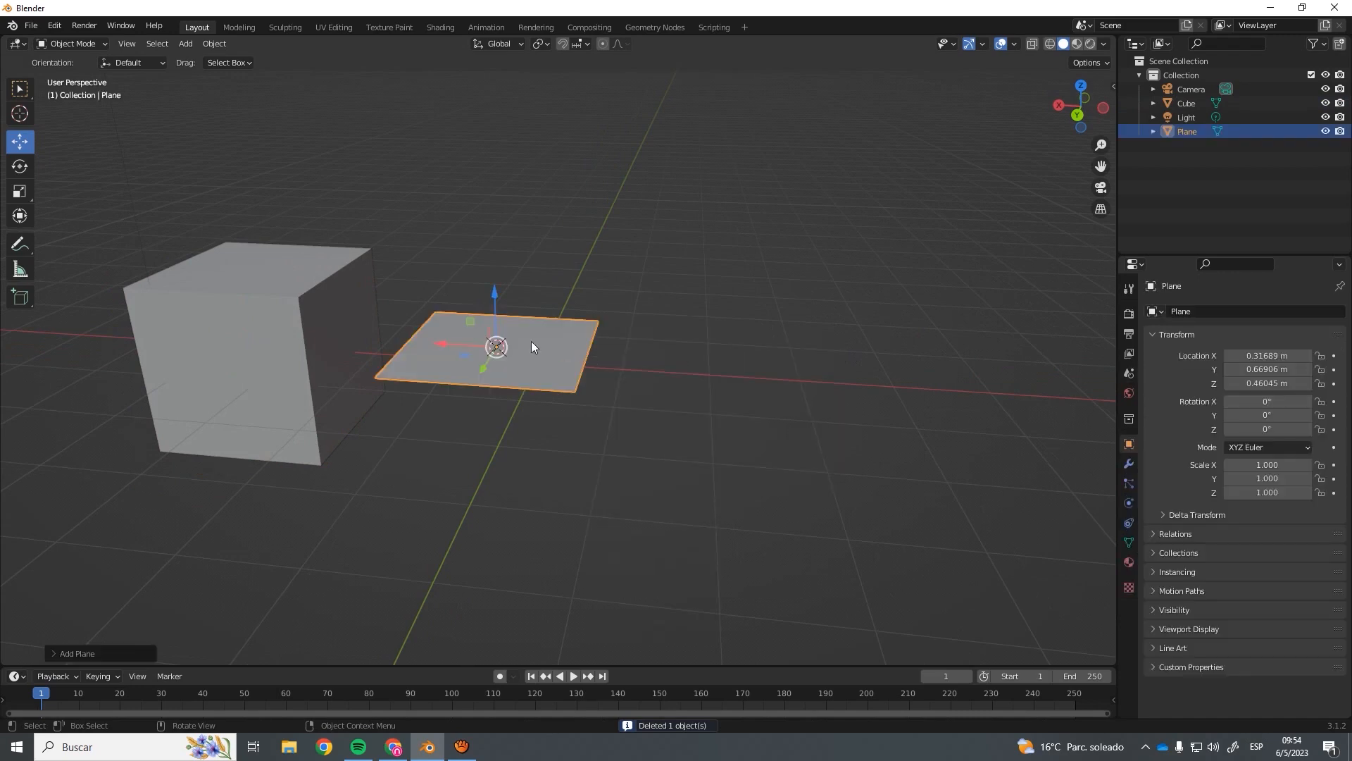
pyautogui.moveTo(438, 343); pyautogui.dragTo(518, 348)
pyautogui.moveTo(579, 314); pyautogui.dragTo(586, 370)
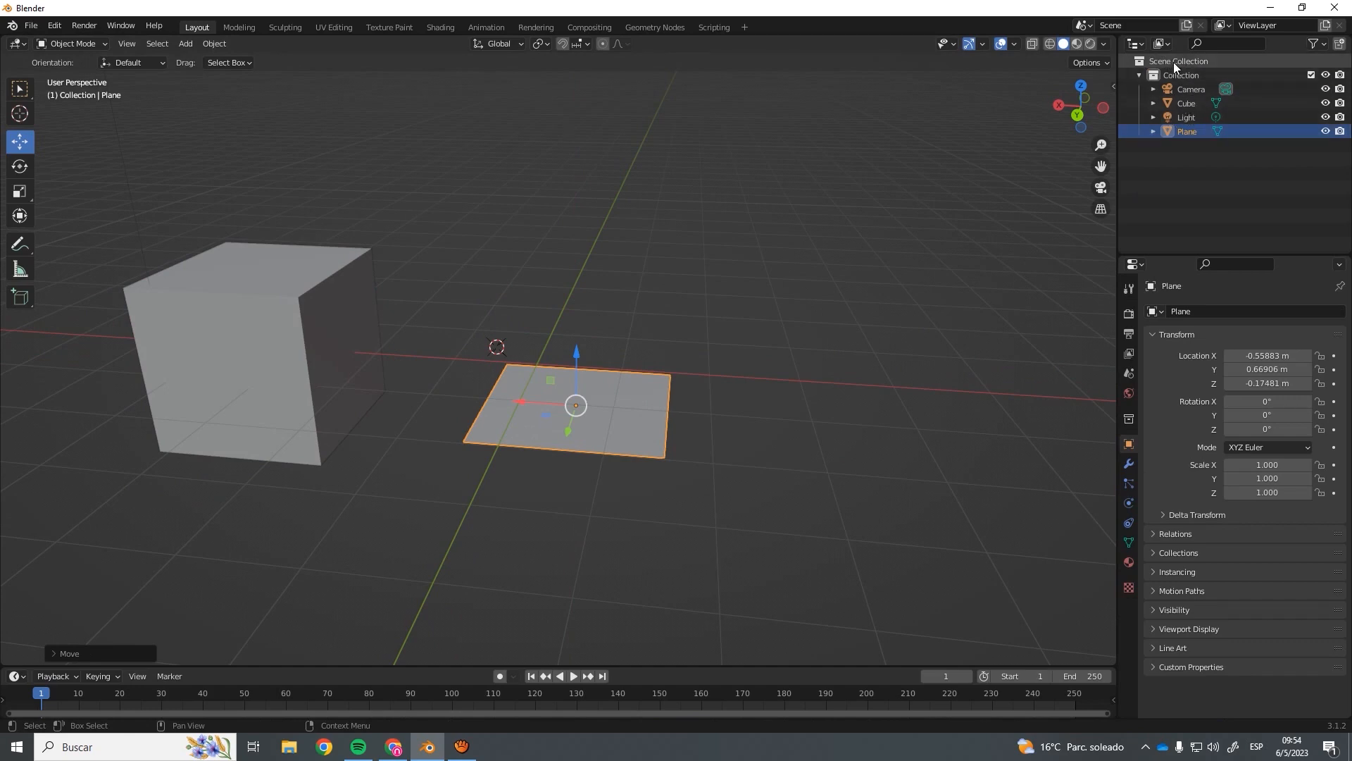
# Collapse and re-expand the collection, and select its camera, light, cube and plane one at a time, ending with the plane.
pyautogui.click(1139, 75)
pyautogui.click(1139, 74)
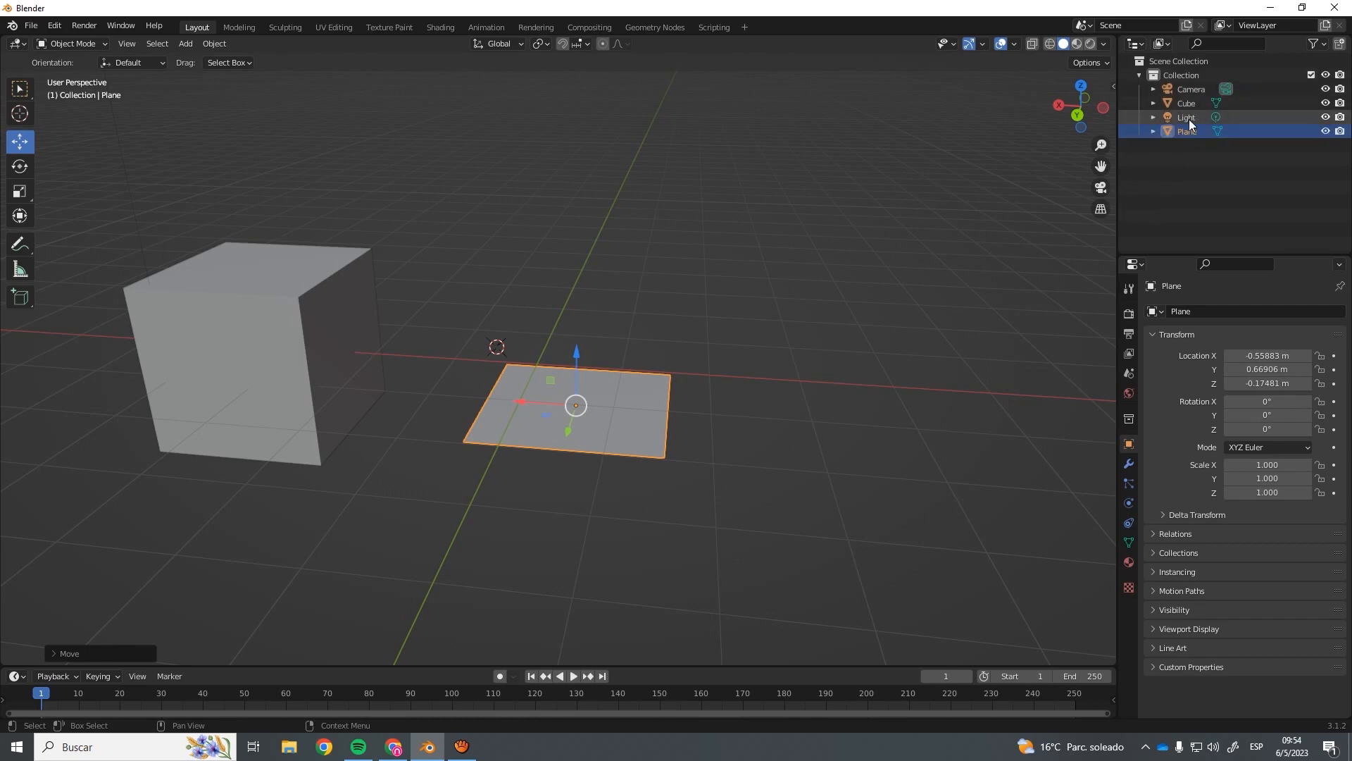
pyautogui.click(1191, 89)
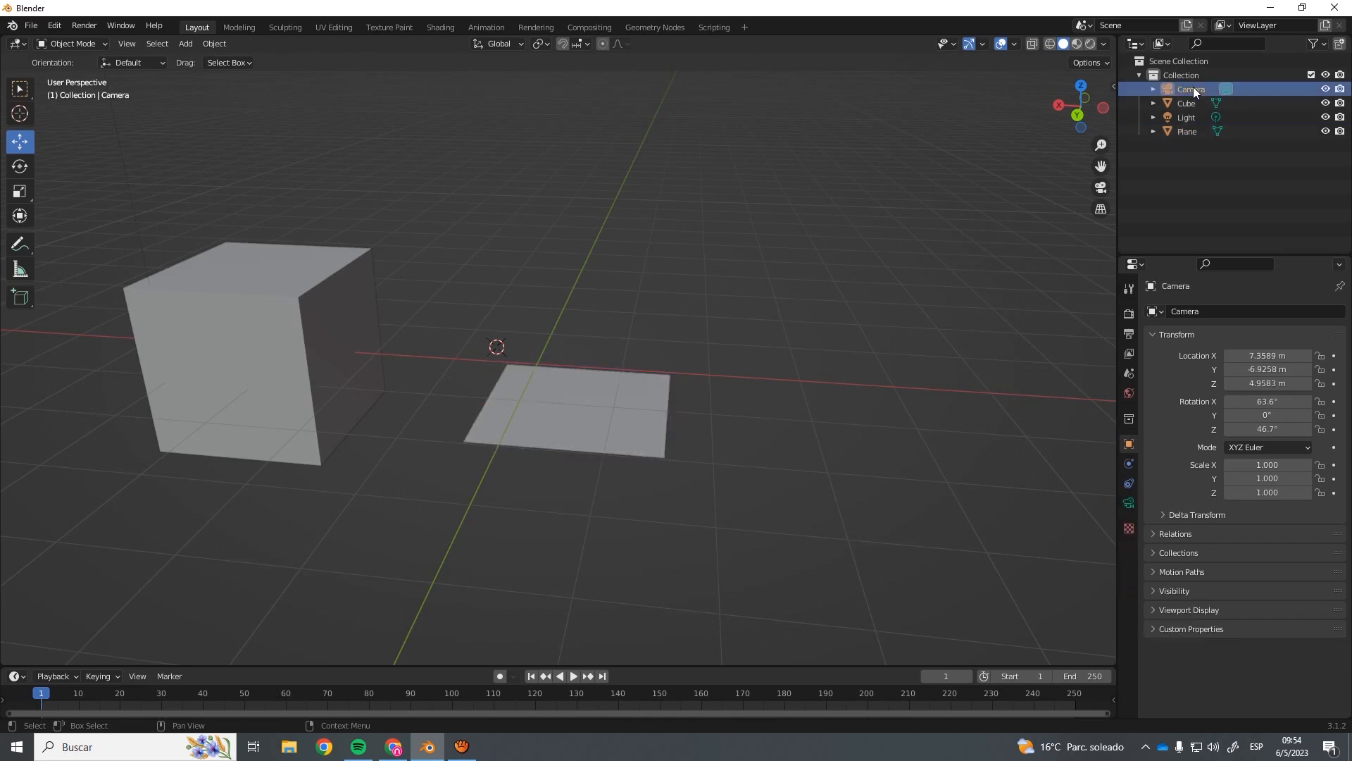
pyautogui.click(1184, 120)
pyautogui.click(1184, 130)
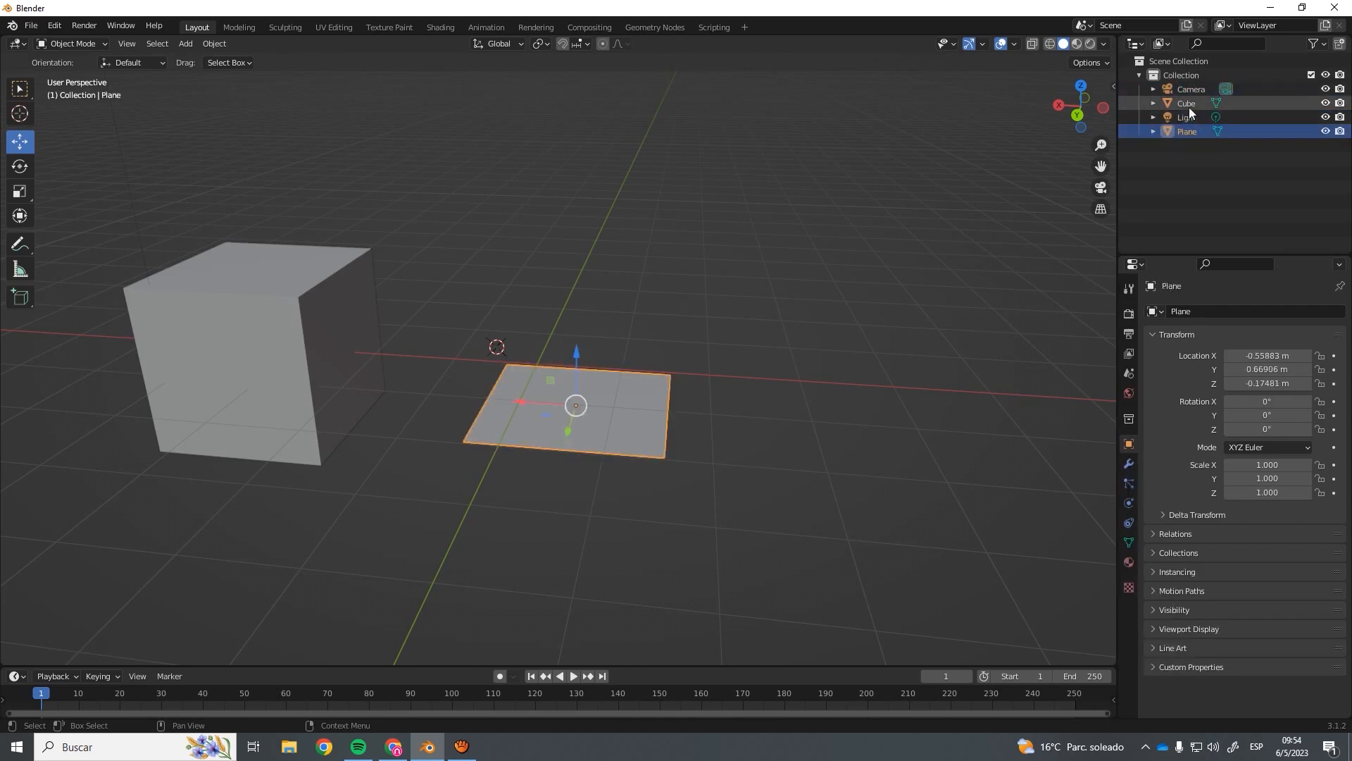
pyautogui.click(1188, 105)
pyautogui.click(1193, 130)
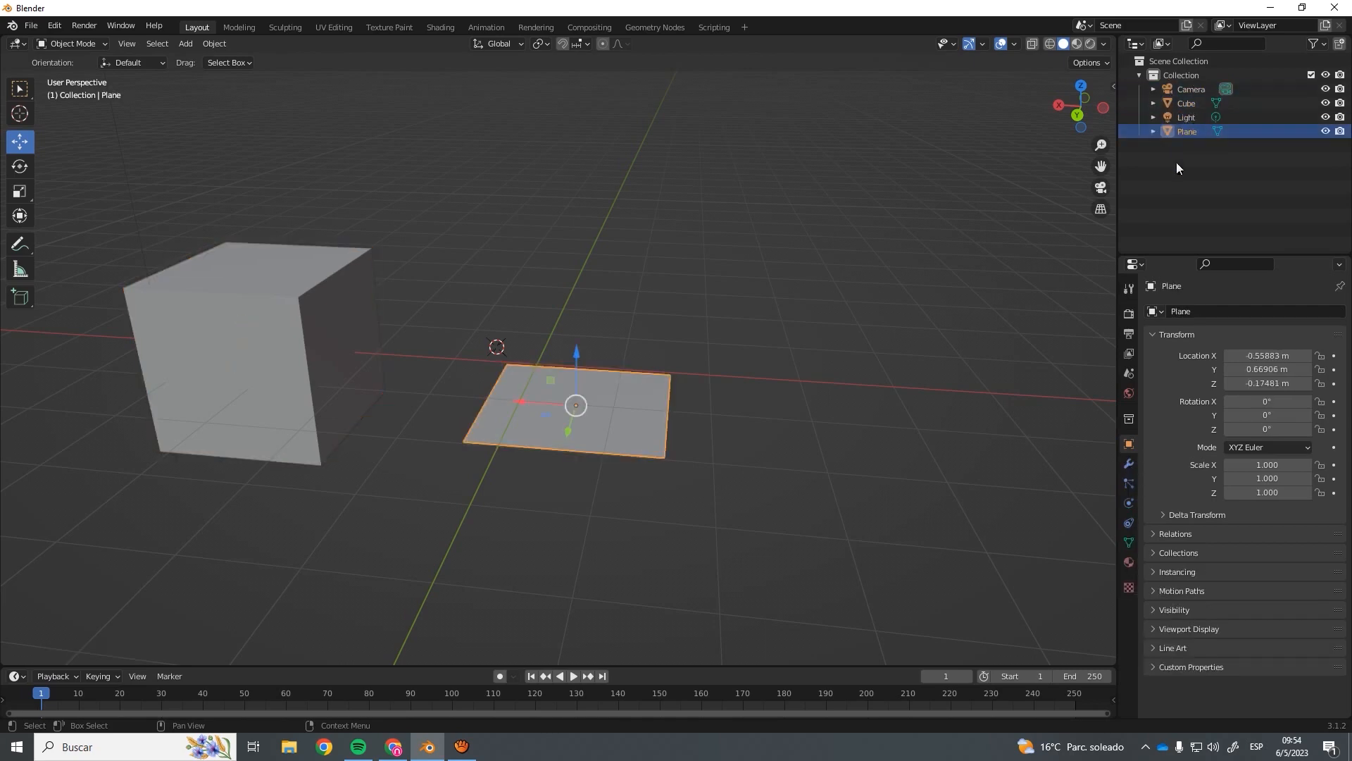
# View the scene through the camera, and in the front and right orthographic views.
pyautogui.moveTo(1022, 246); pyautogui.dragTo(1085, 348, button='middle')
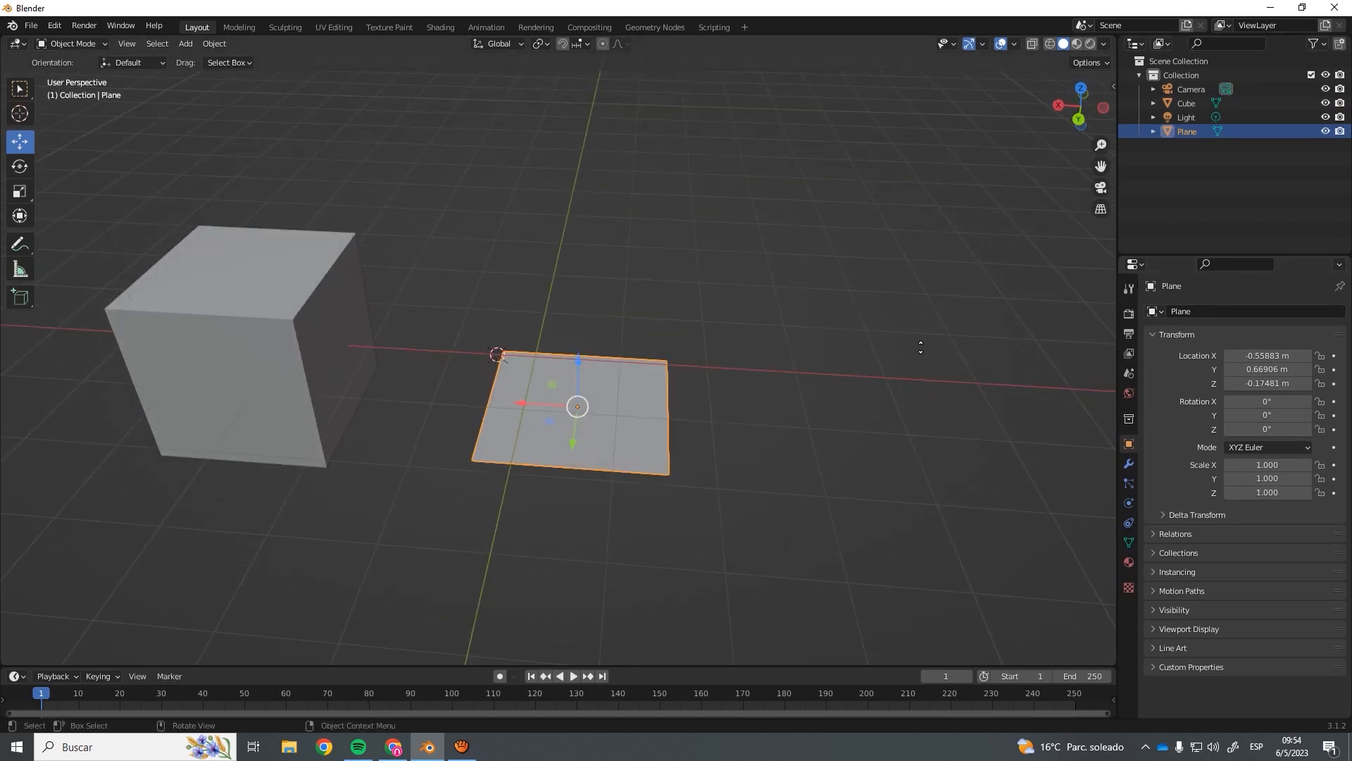
pyautogui.moveTo(920, 341); pyautogui.dragTo(725, 293, button='middle')
pyautogui.press('KP_0')
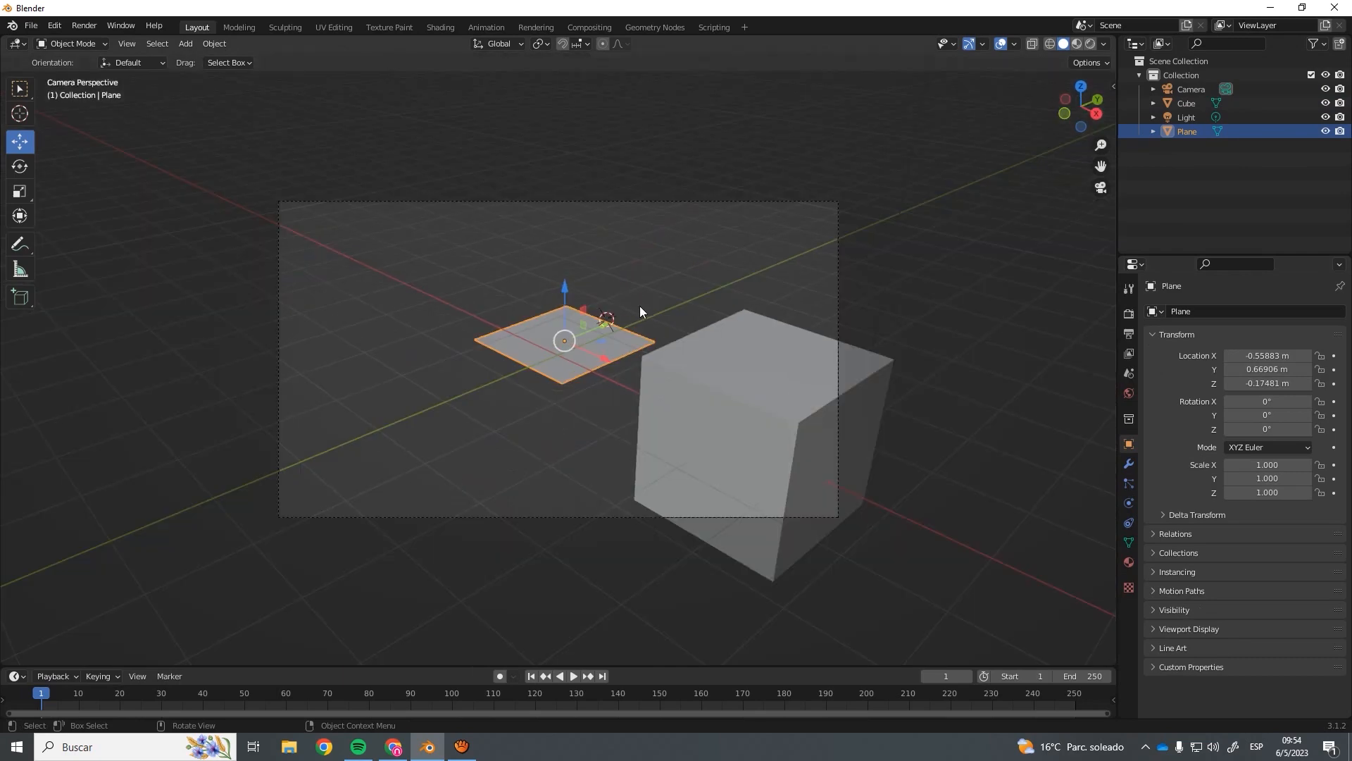
pyautogui.moveTo(639, 306); pyautogui.dragTo(629, 306, button='middle')
pyautogui.press('KP_0')
pyautogui.press('KP_1')
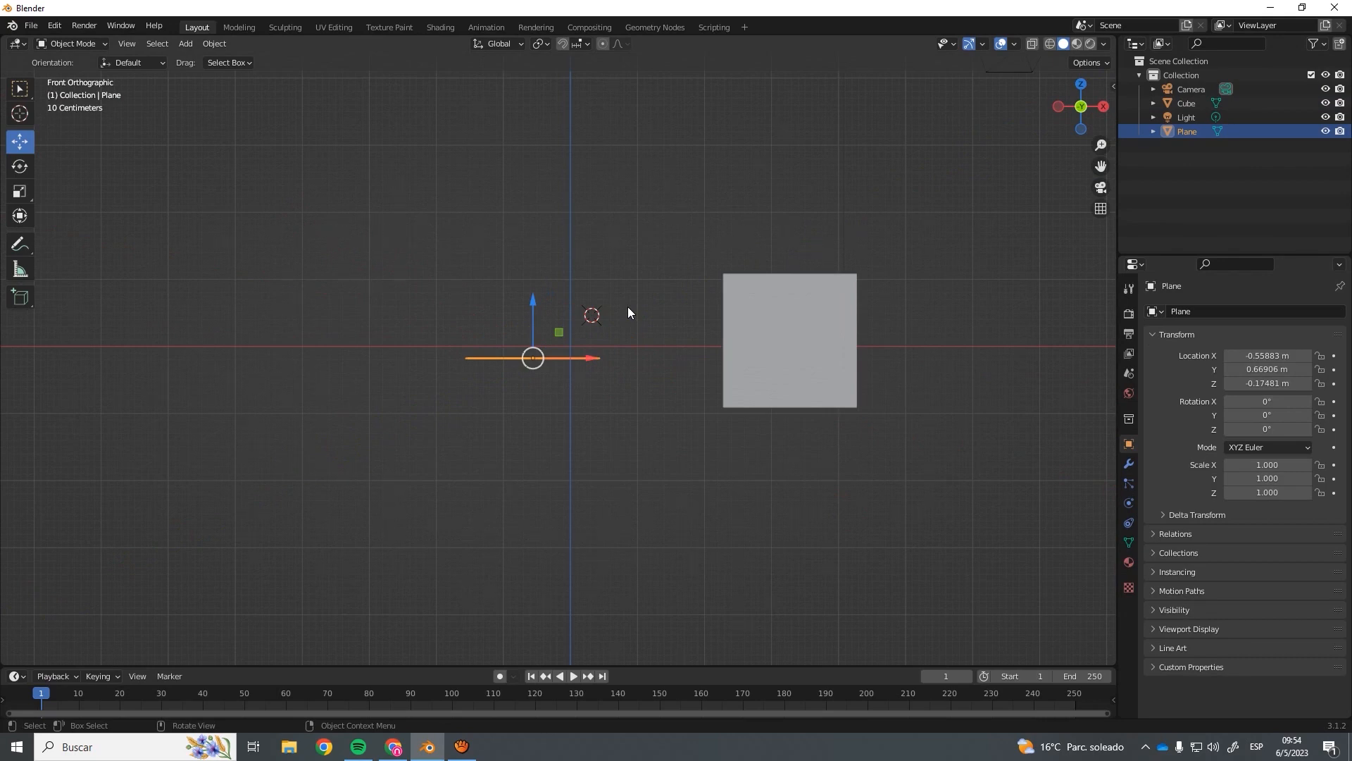
pyautogui.moveTo(627, 306); pyautogui.dragTo(627, 306, button='middle')
pyautogui.press('KP_3')
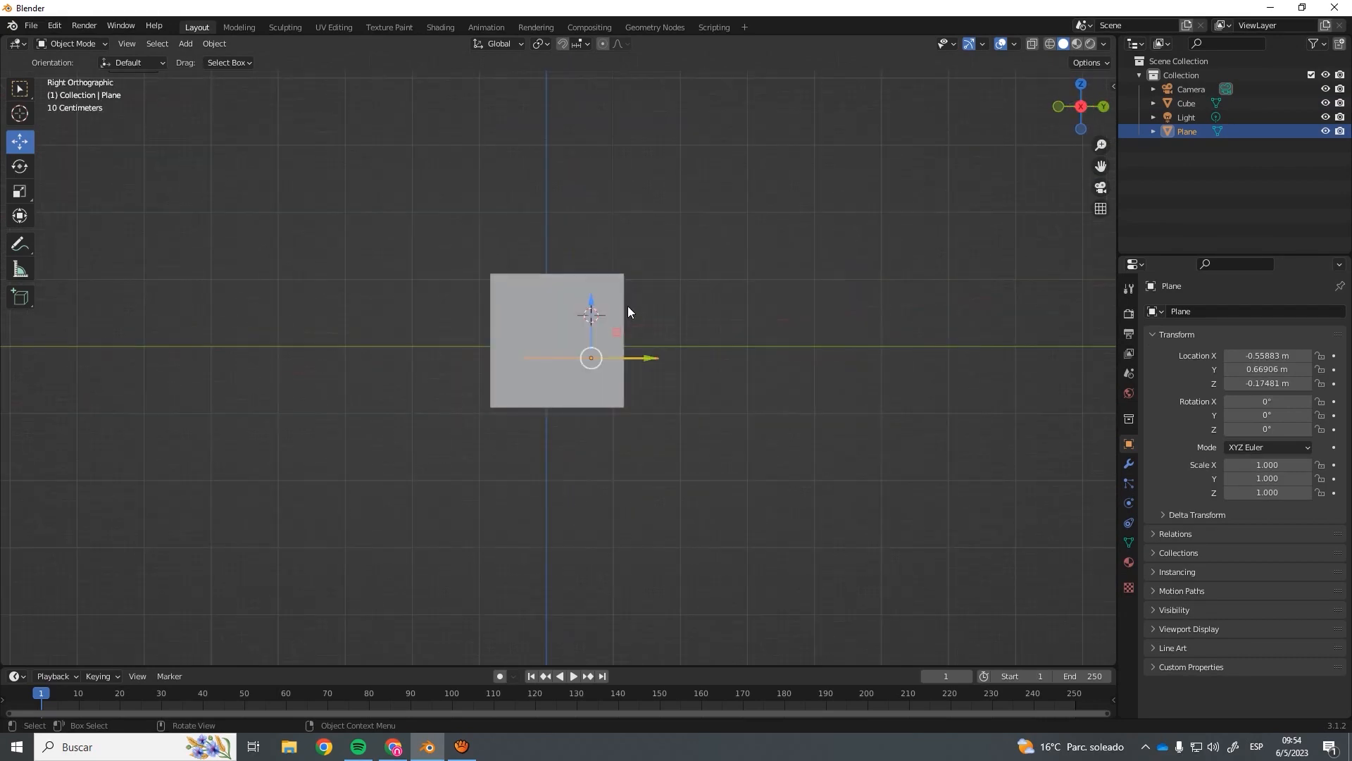
# Switch the angled view of the scene repeatedly between perspective and orthographic projection to compare them, ending in perspective.
pyautogui.moveTo(627, 305); pyautogui.dragTo(617, 366, button='middle')
pyautogui.press('KP_5')
pyautogui.press('KP_5')
pyautogui.press('KP_5')
pyautogui.press('KP_5')
pyautogui.press('KP_5')
pyautogui.press('KP_5')
pyautogui.press('KP_5')
pyautogui.press('KP_5')
pyautogui.press('KP_5')
pyautogui.press('KP_5')
pyautogui.press('KP_5')
pyautogui.press('KP_5')
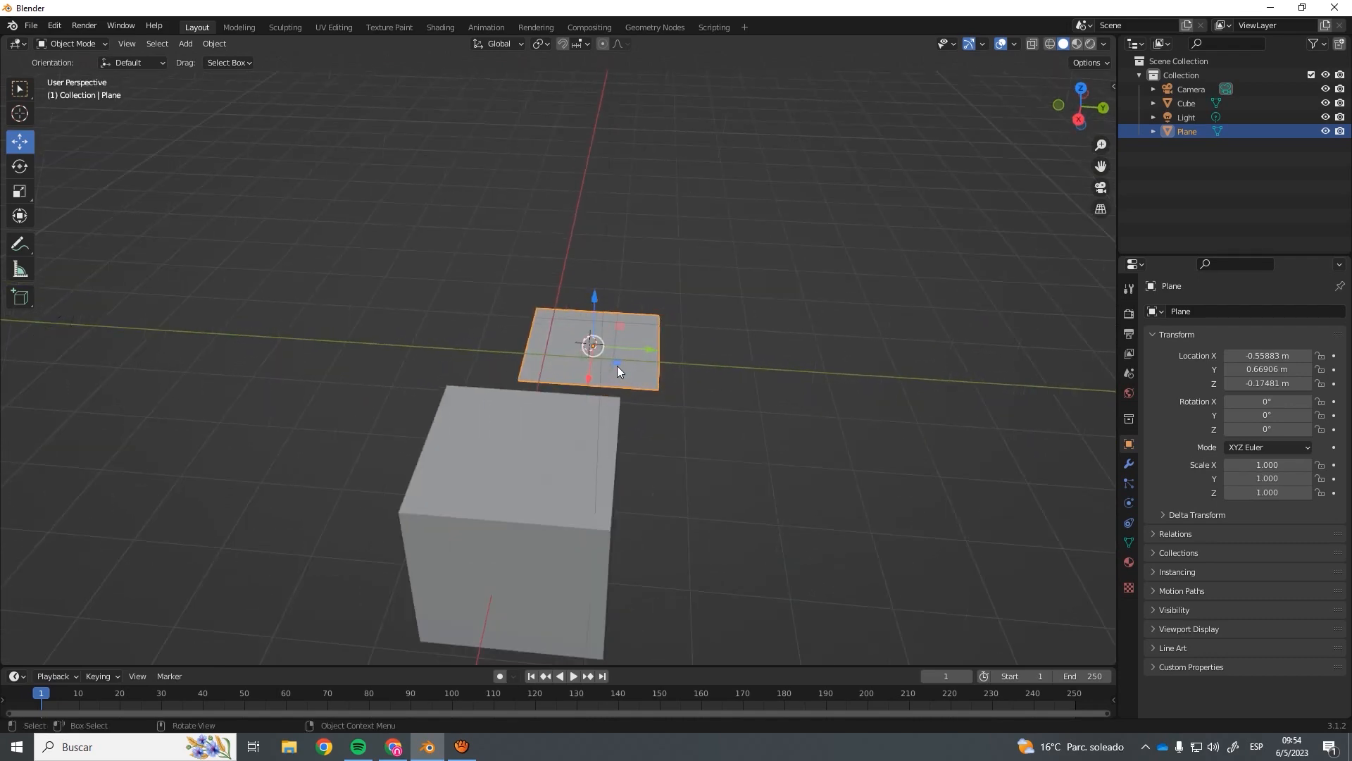
# View the scene from the top and from the bottom, and return to an angled perspective view.
pyautogui.press('KP_7')
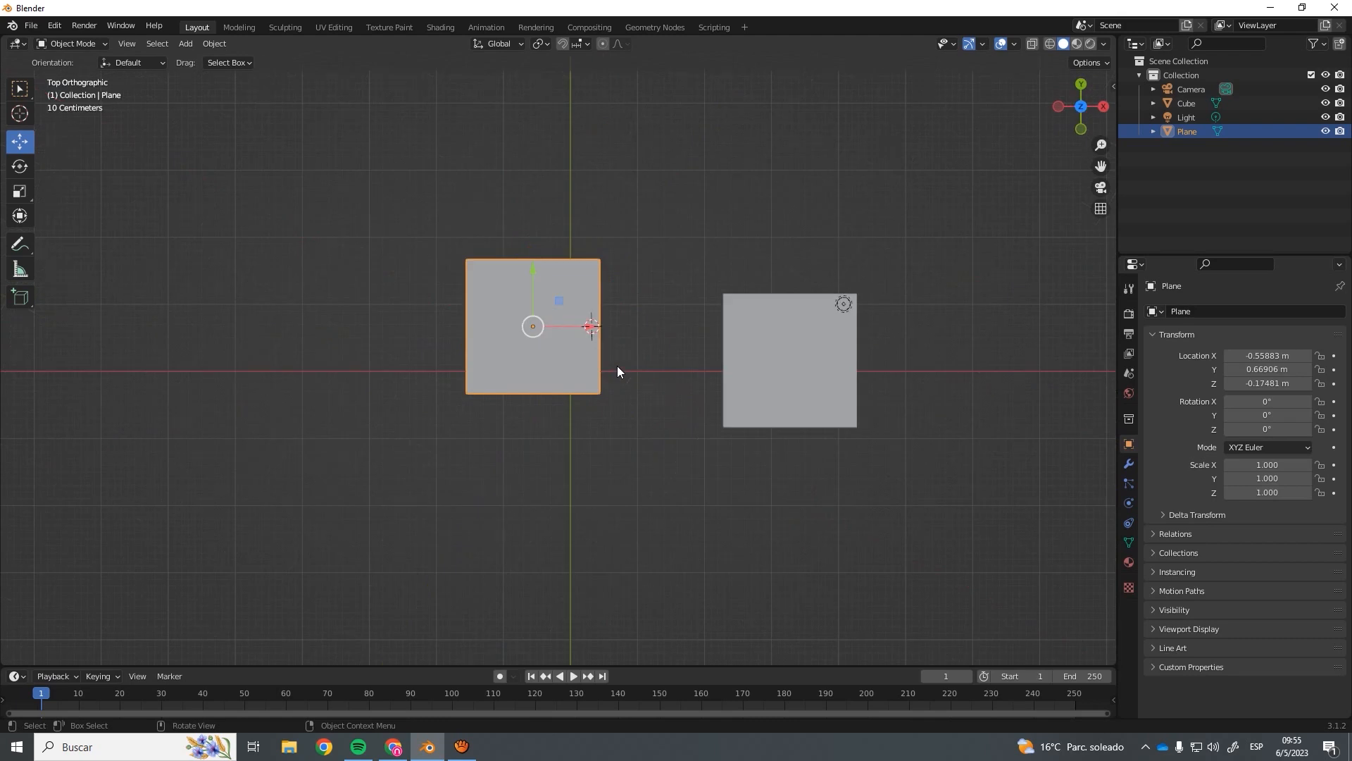
pyautogui.press('ctrl+KP_7')
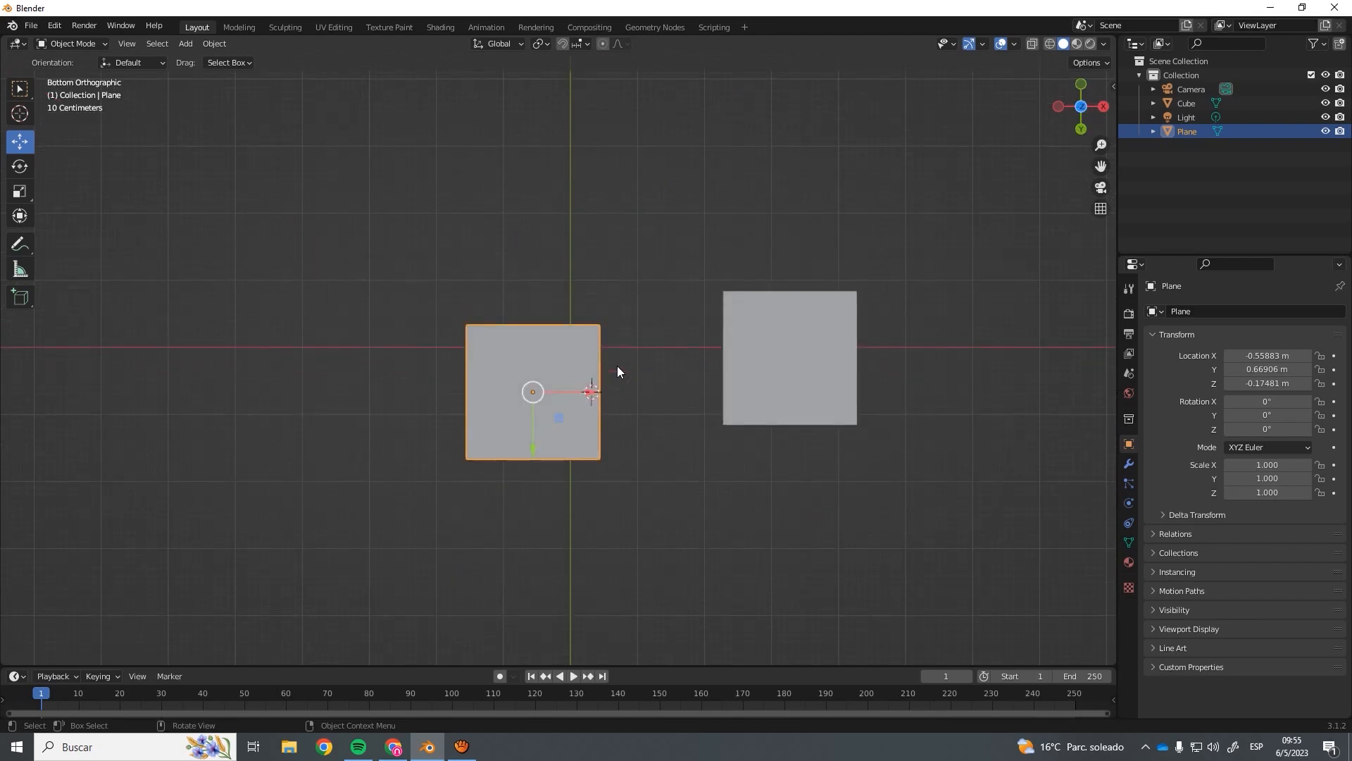
pyautogui.moveTo(619, 318); pyautogui.dragTo(568, 344, button='middle')
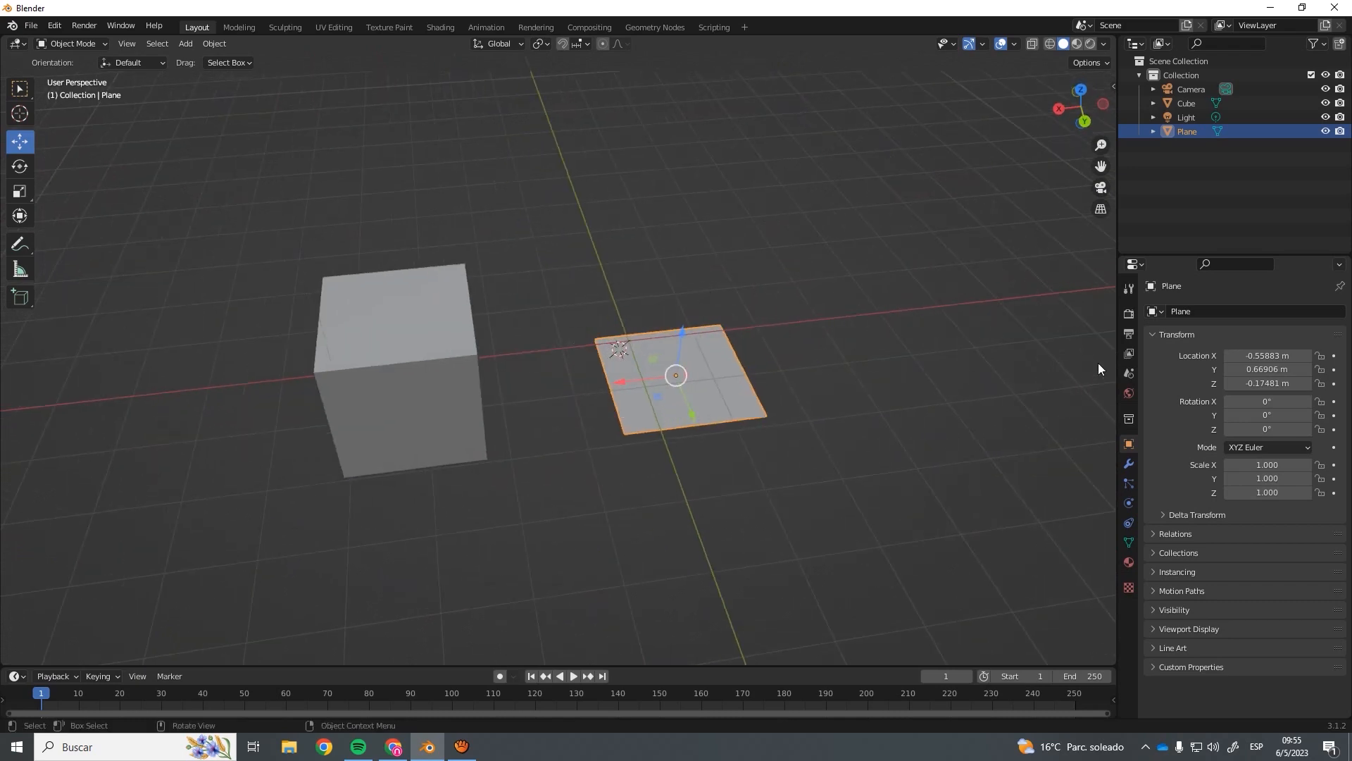
# Check the available render engines in the scene's render settings, keeping Eevee.
pyautogui.click(1129, 314)
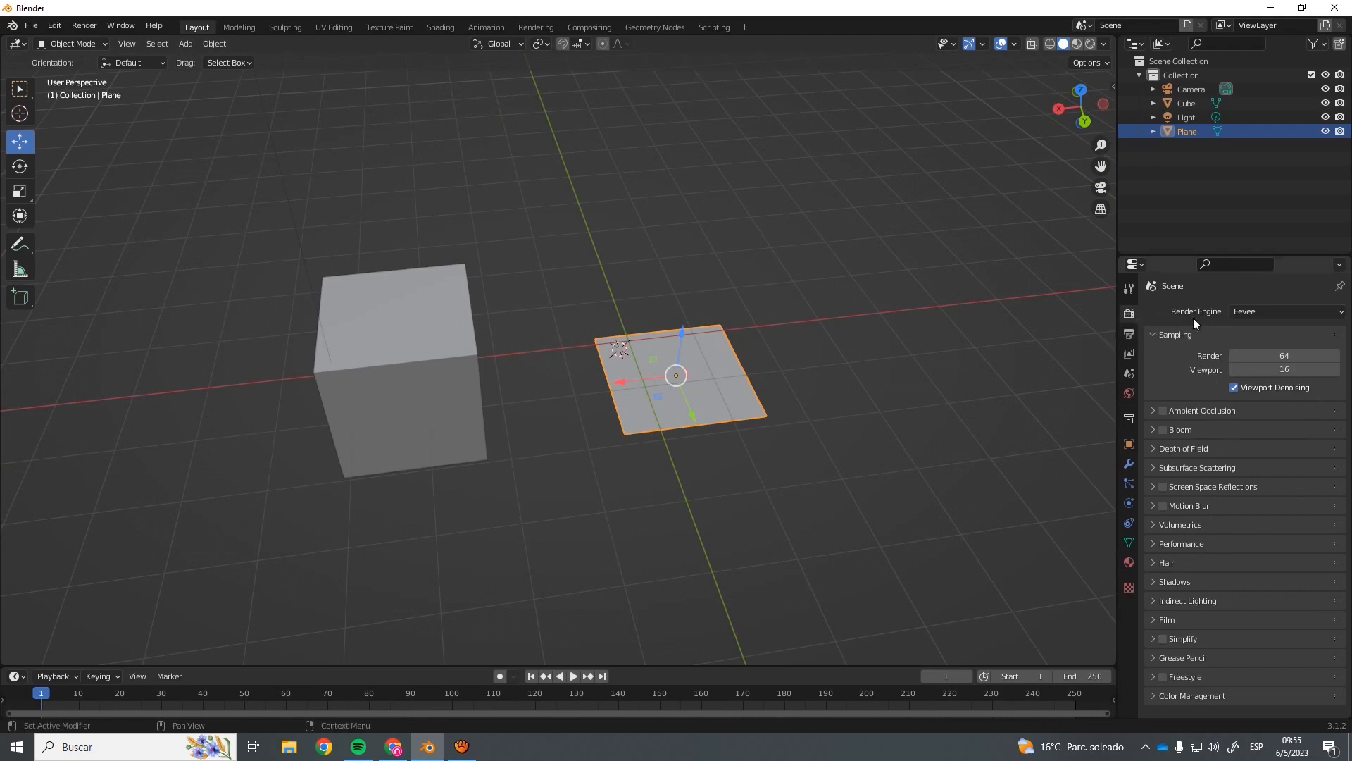
pyautogui.click(1258, 311)
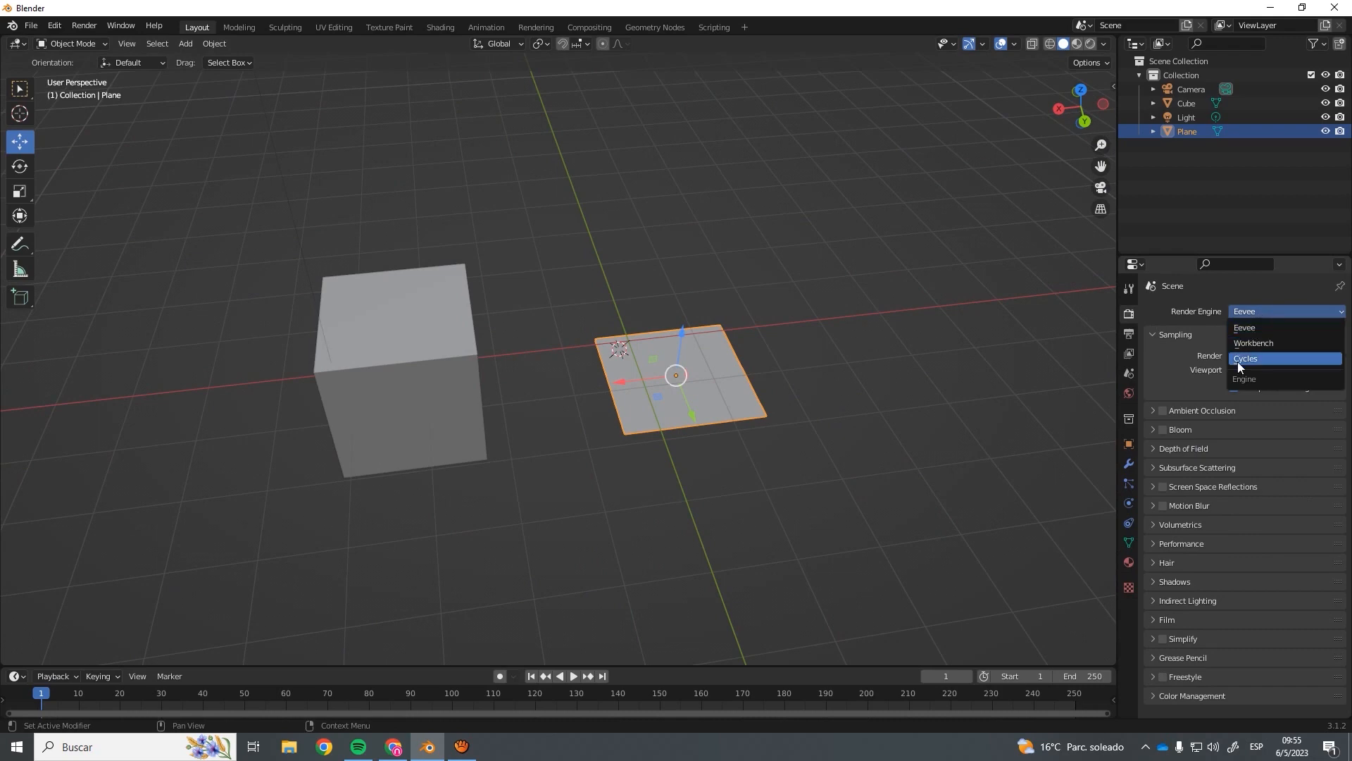
pyautogui.click(1257, 310)
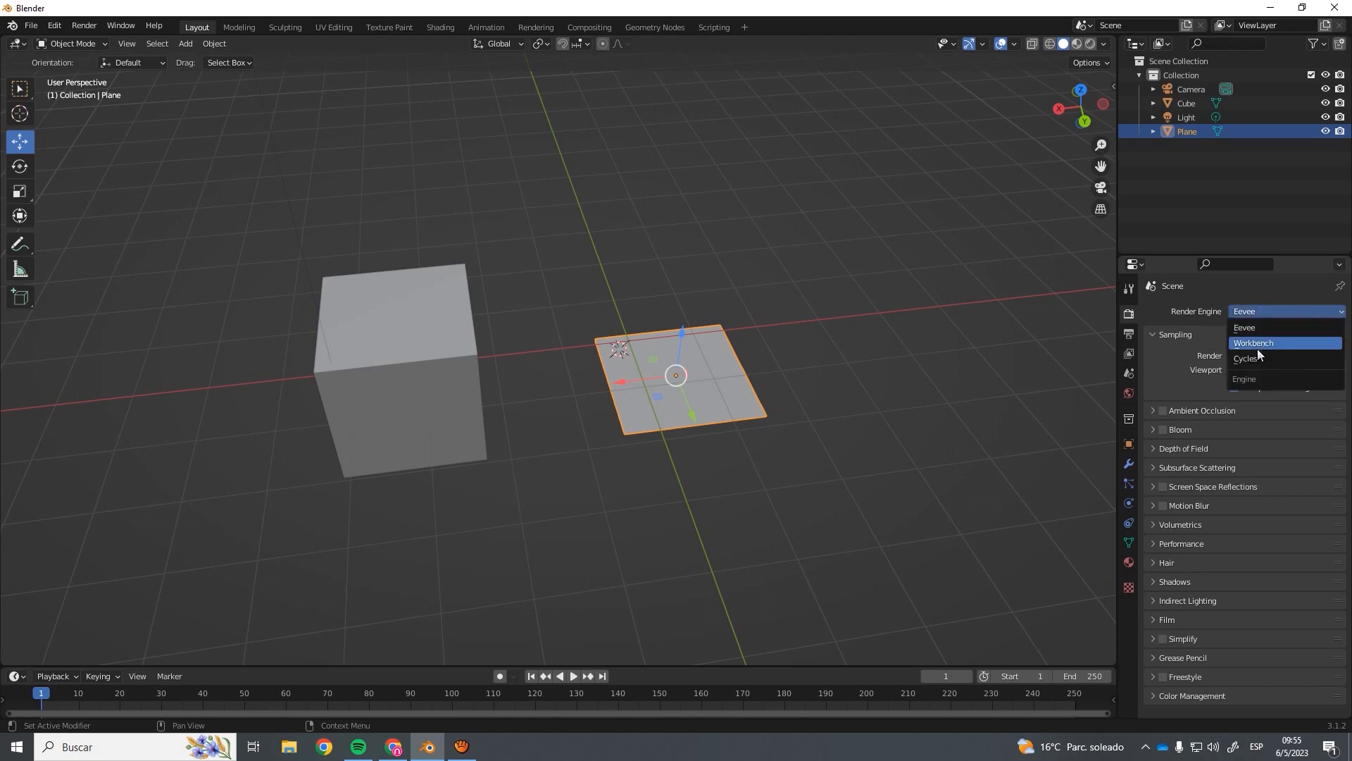
pyautogui.click(1250, 328)
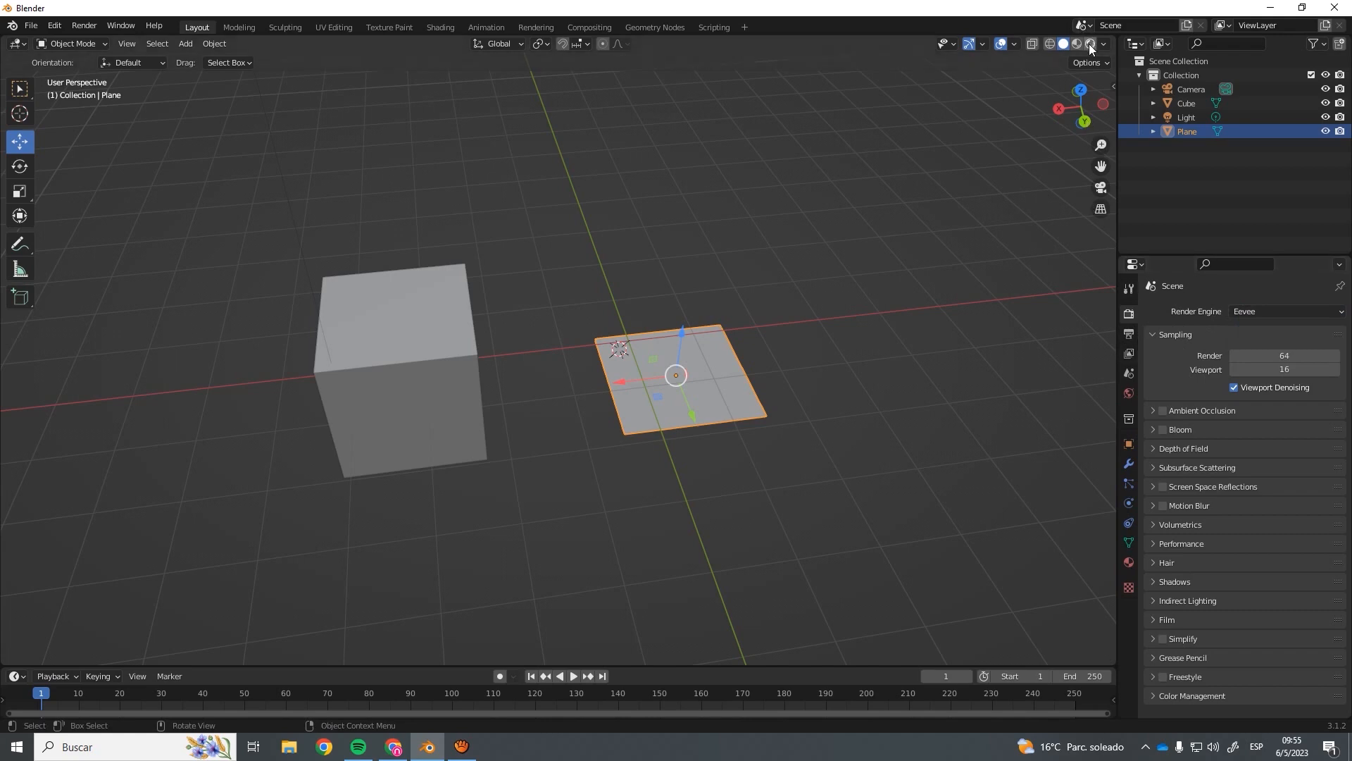
# Look through the output, view layer, scene, world, collection and object properties in turn.
pyautogui.click(1130, 335)
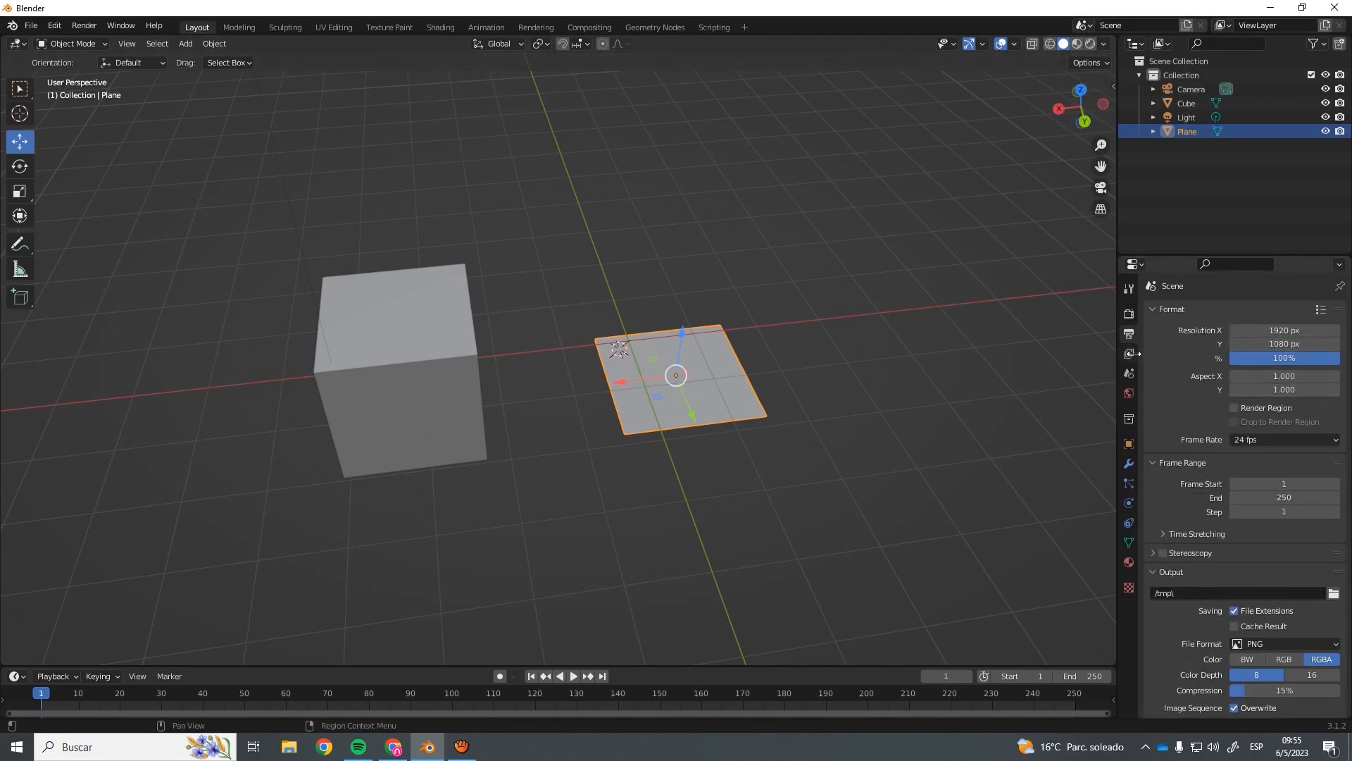
pyautogui.click(1129, 354)
pyautogui.scroll(-5, 1235, 387)
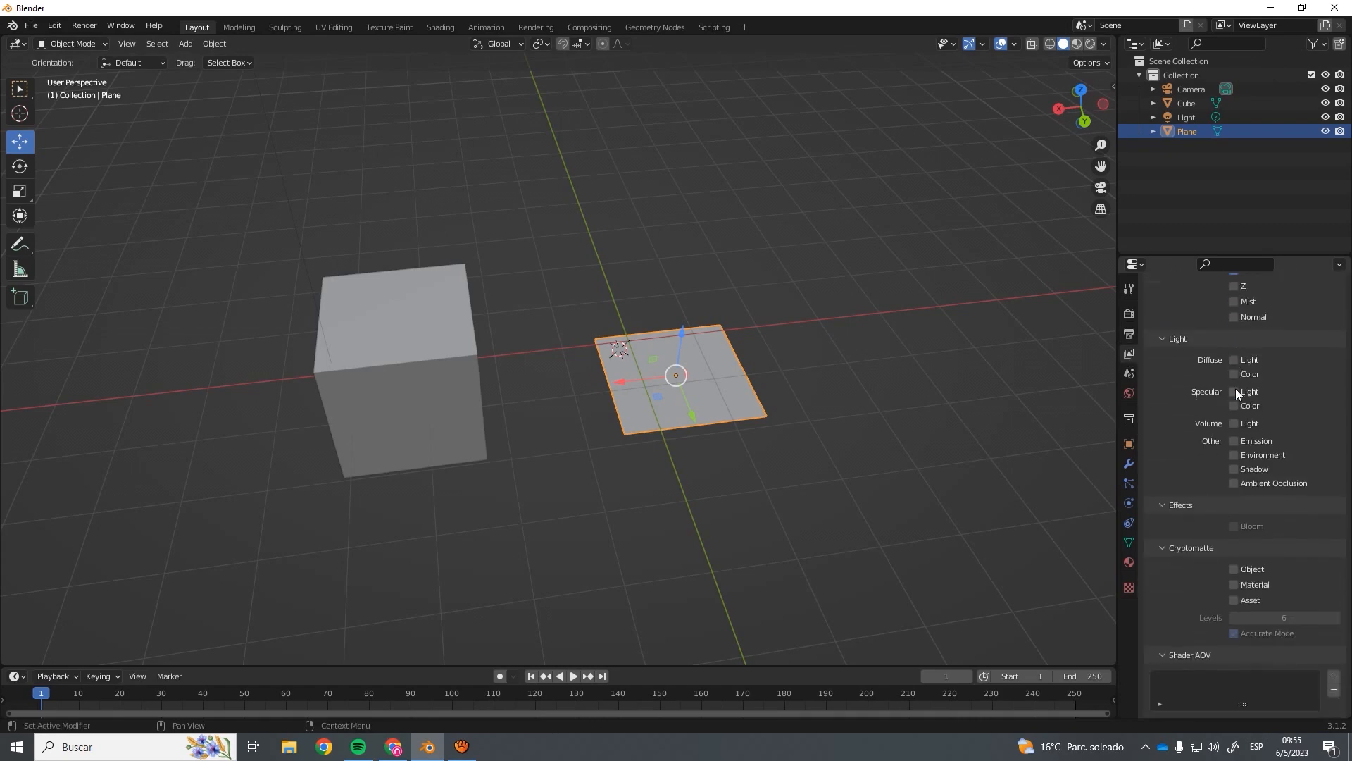
pyautogui.scroll(5, 1235, 387)
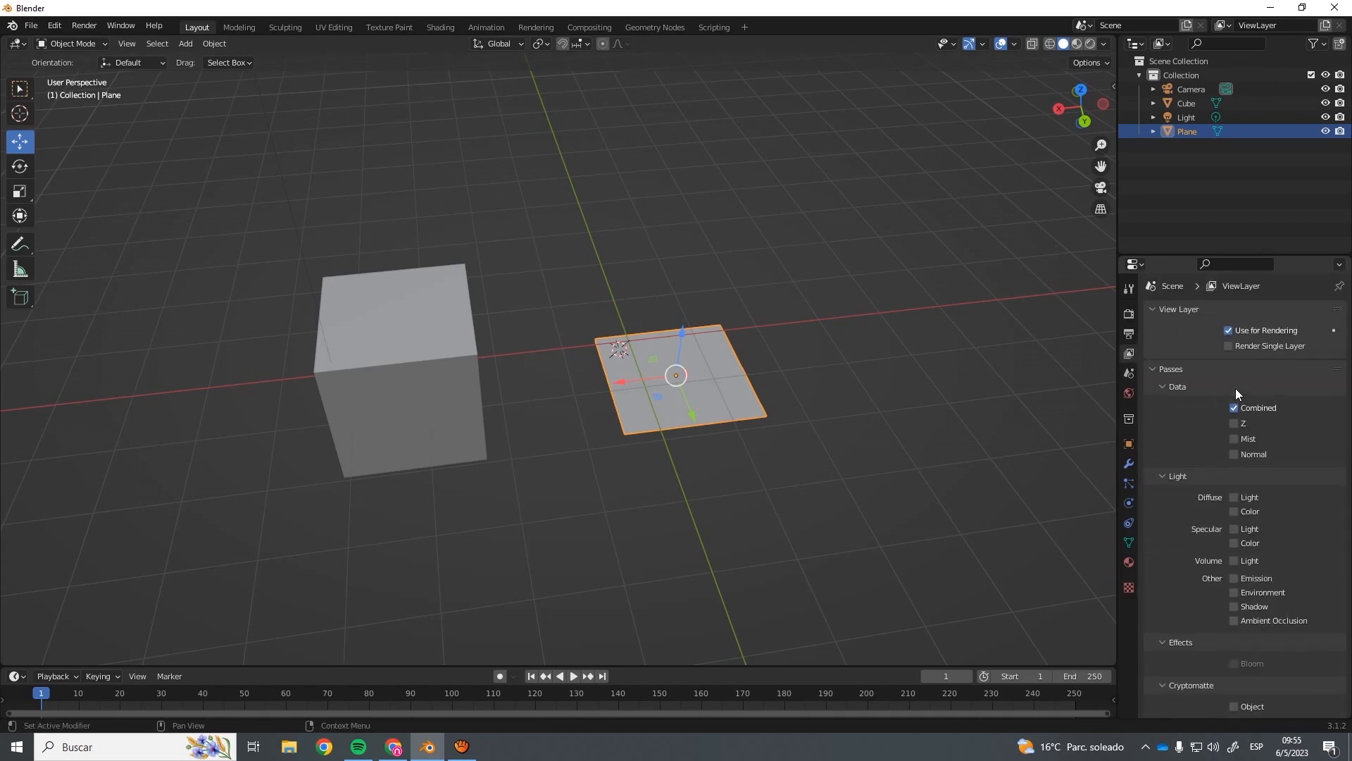
pyautogui.click(1130, 374)
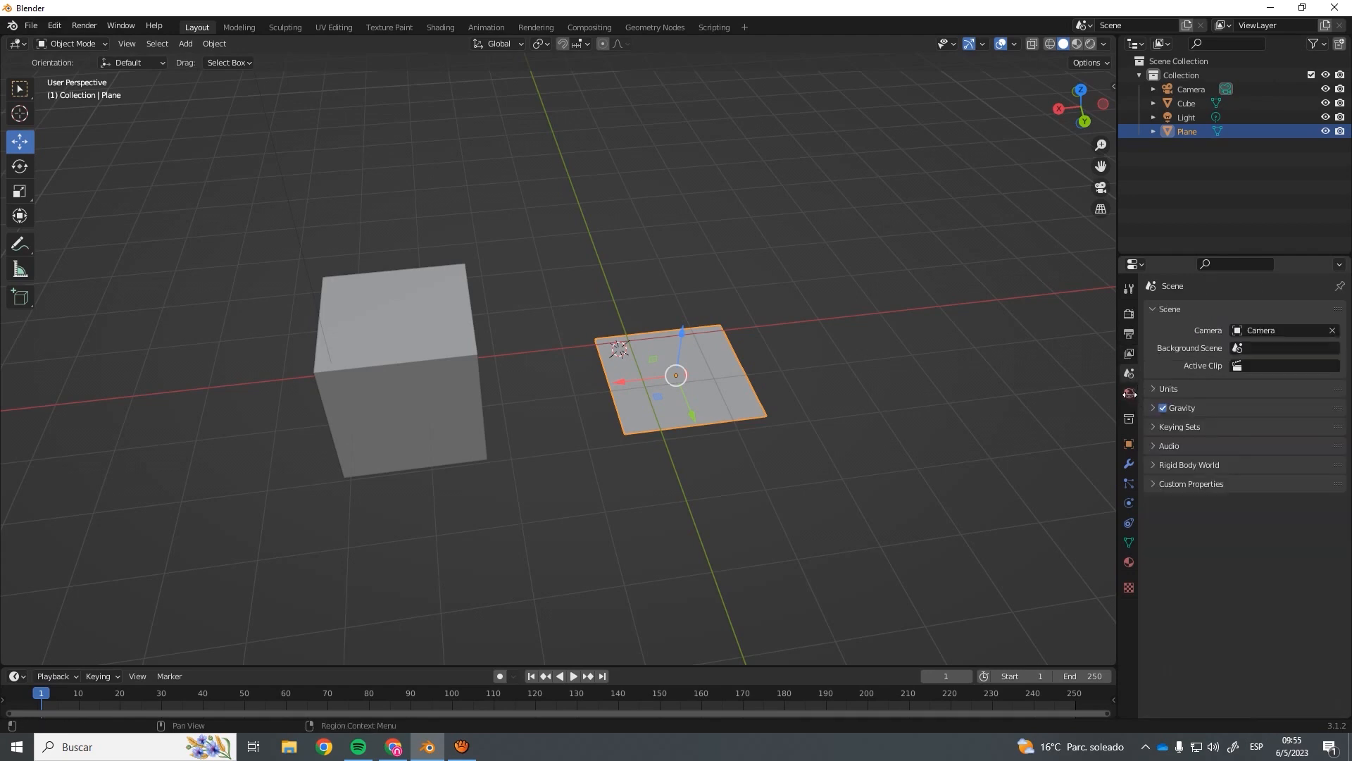
pyautogui.click(1129, 393)
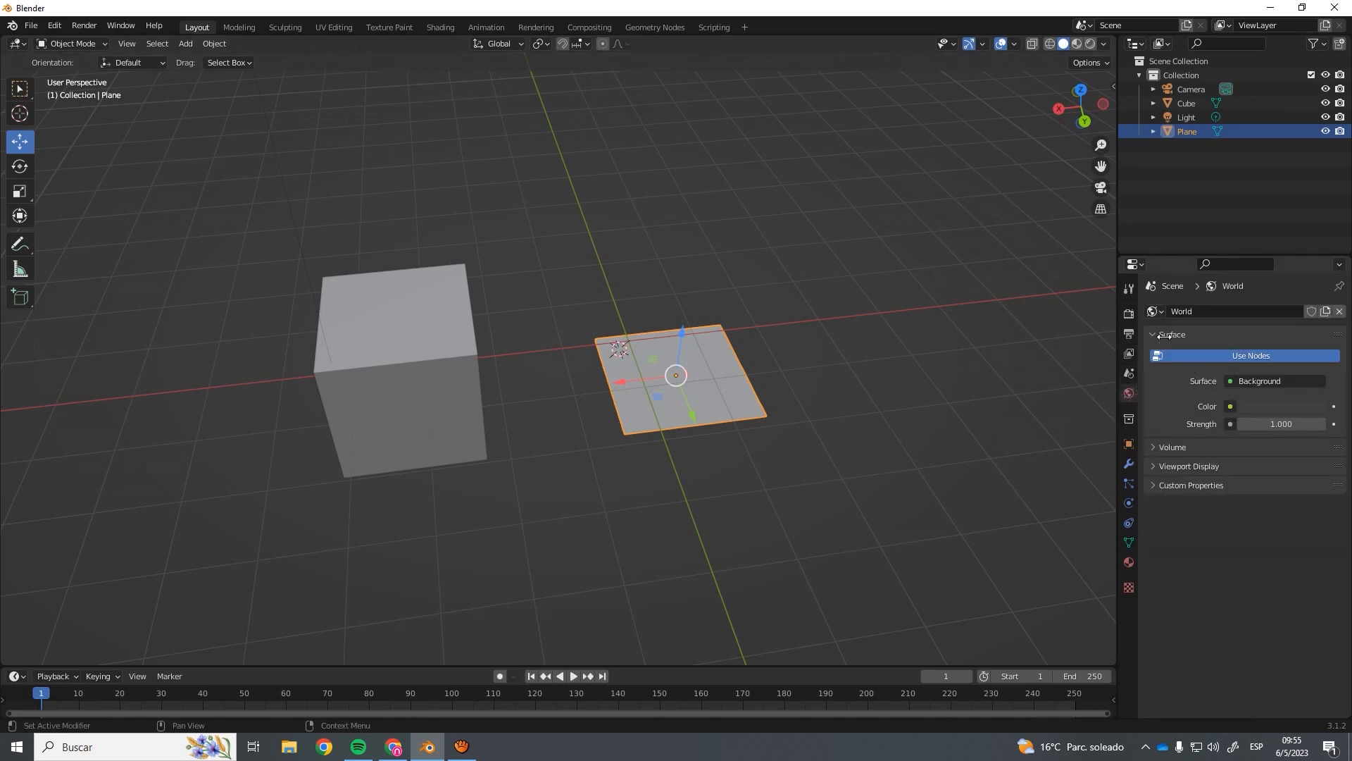
pyautogui.click(1129, 419)
pyautogui.click(1129, 444)
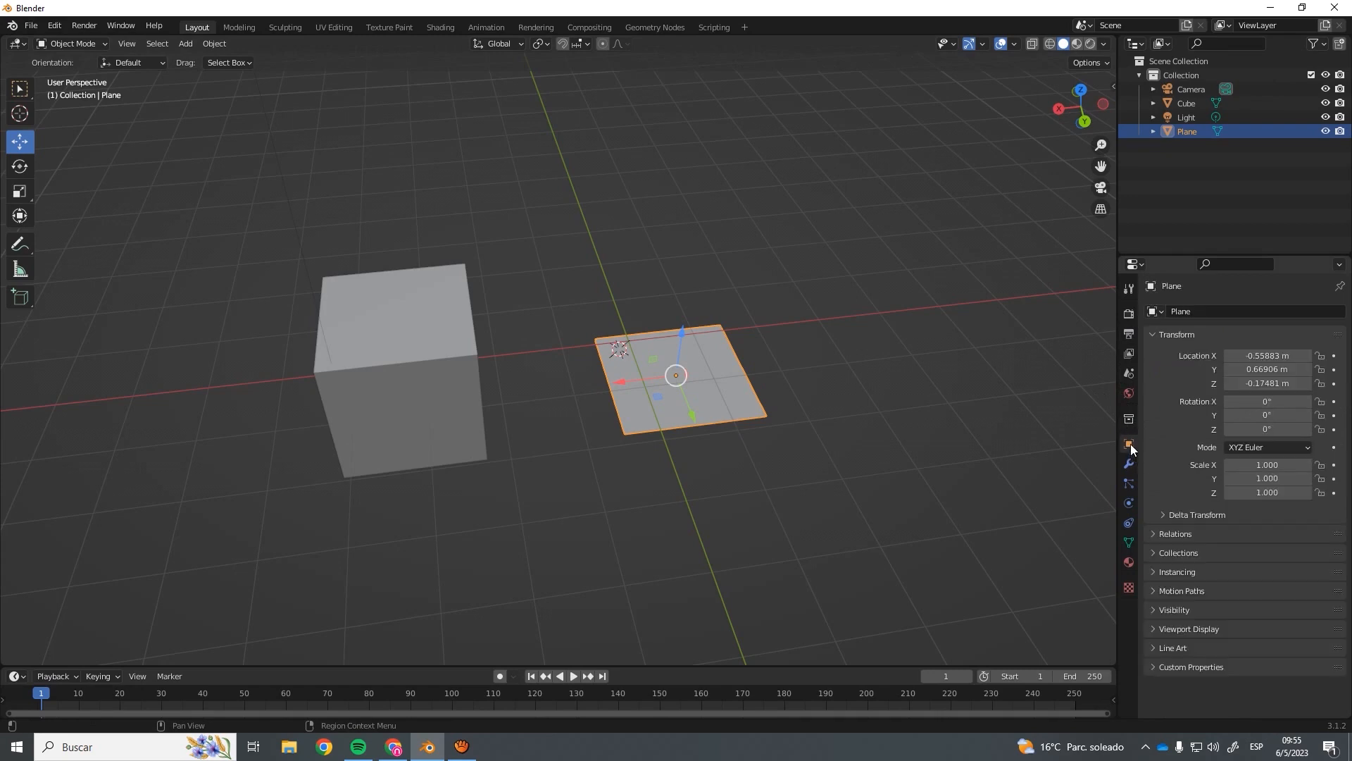
# Look over the modifiers that can be added to the plane, without adding one.
pyautogui.click(1129, 464)
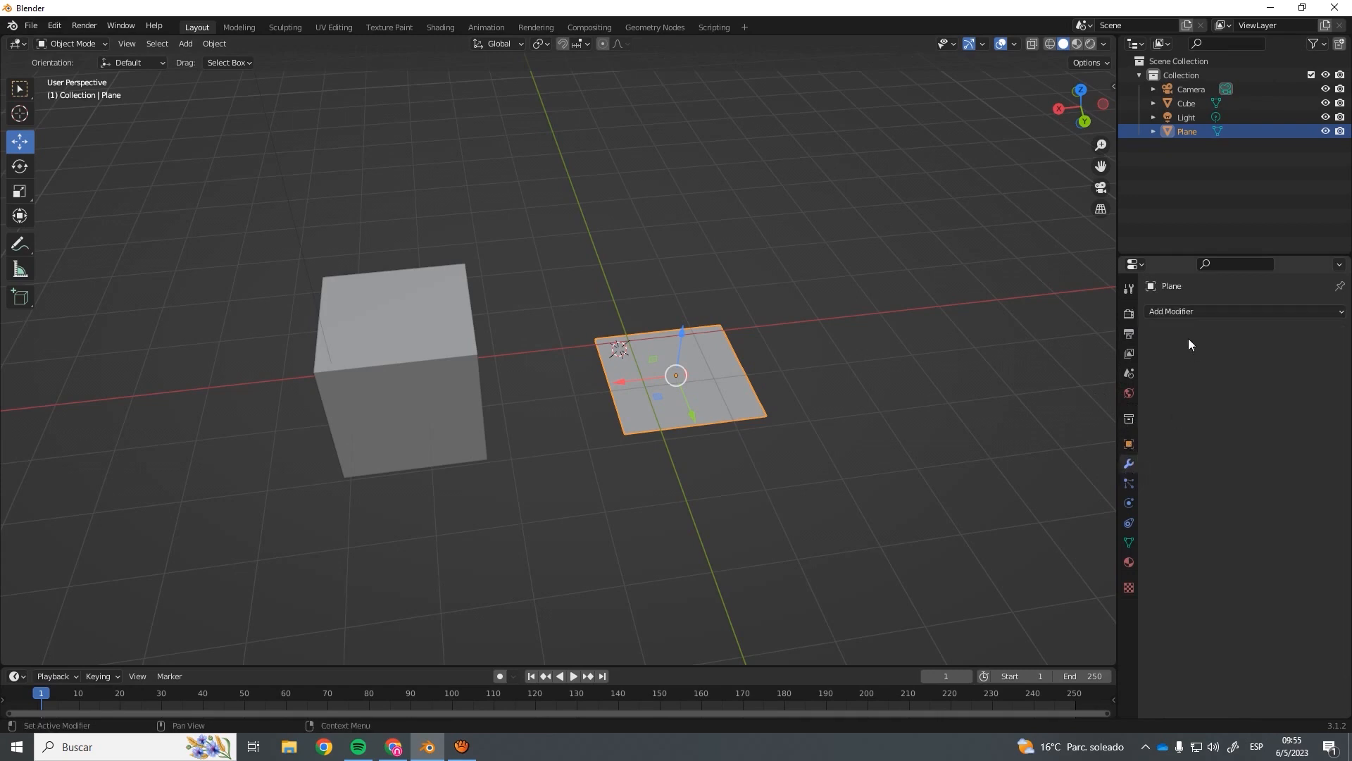
pyautogui.click(1183, 312)
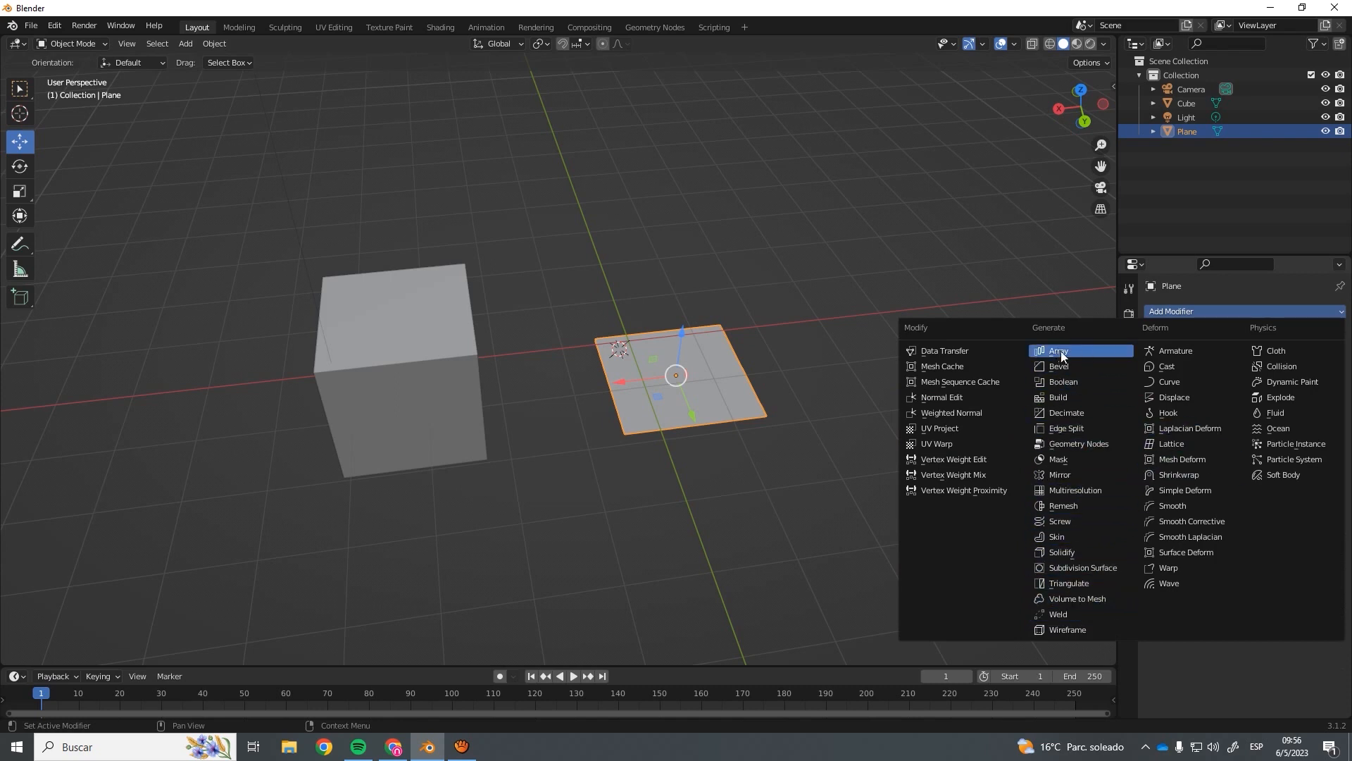
pyautogui.click(1237, 666)
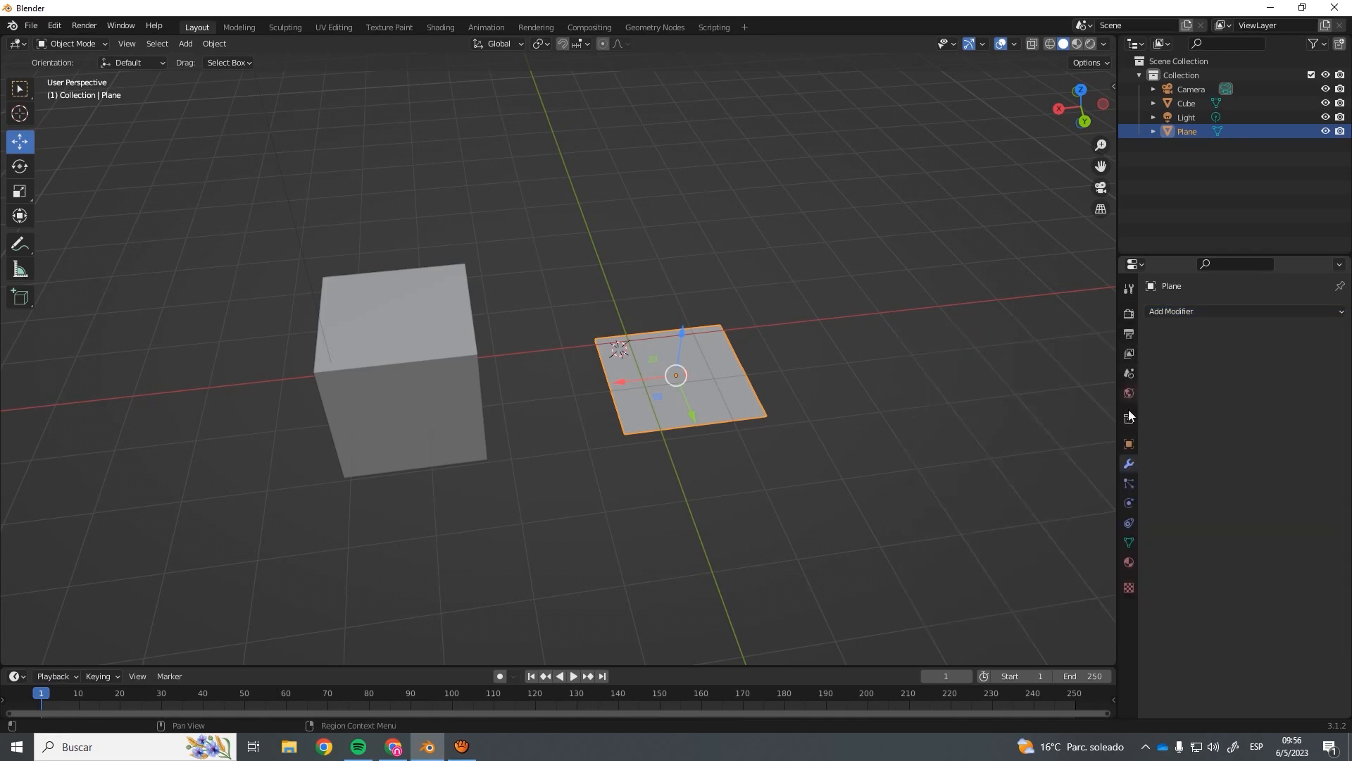
# Look through the plane's particle, physics, constraint, mesh data, material and texture properties, ending on the material properties.
pyautogui.click(1129, 483)
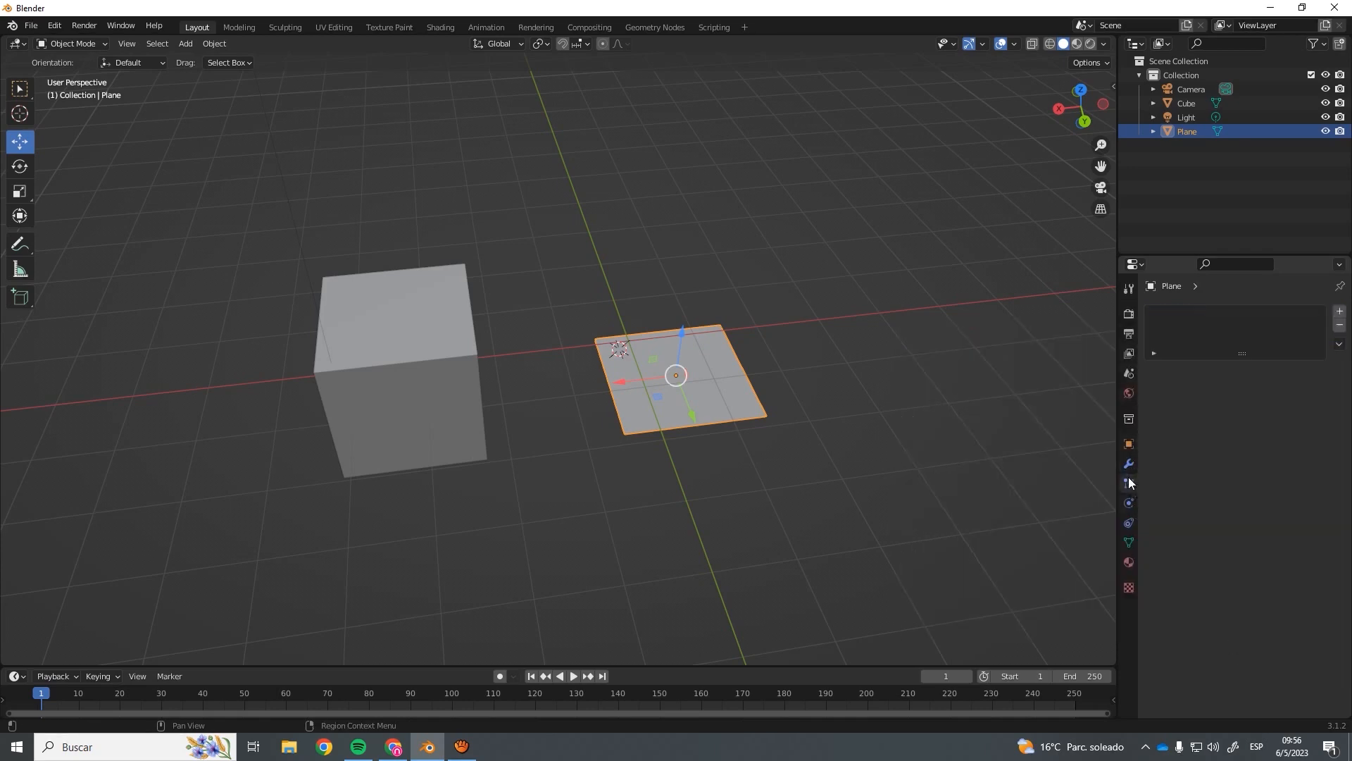
pyautogui.click(1129, 502)
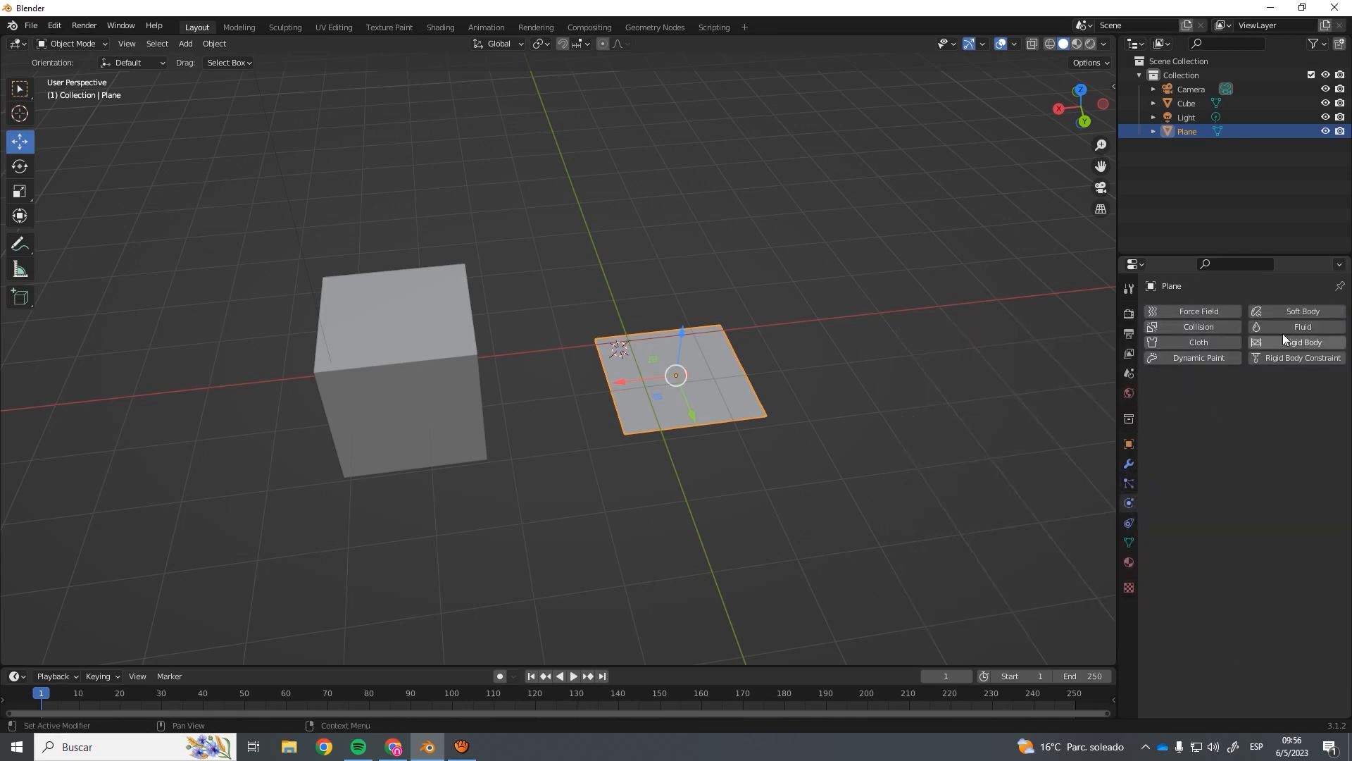
pyautogui.click(1129, 522)
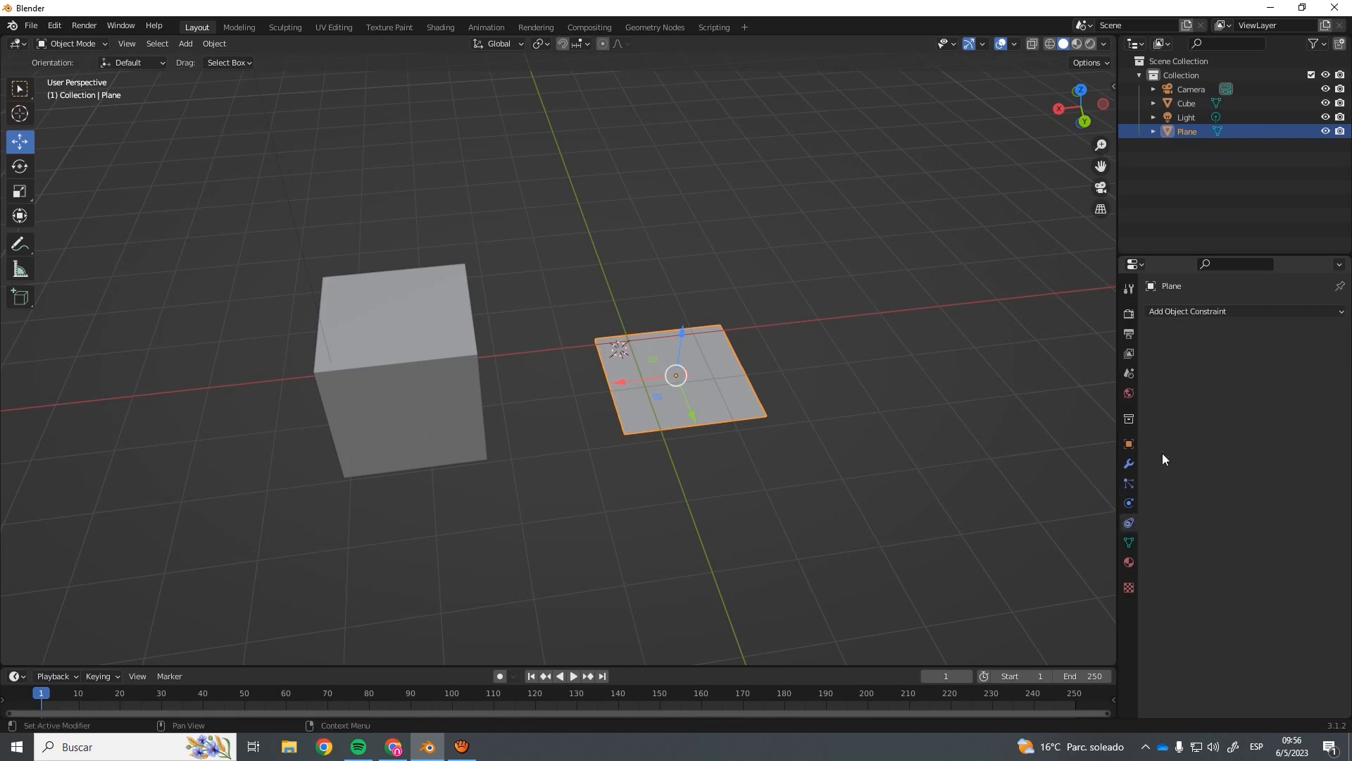
pyautogui.click(1129, 543)
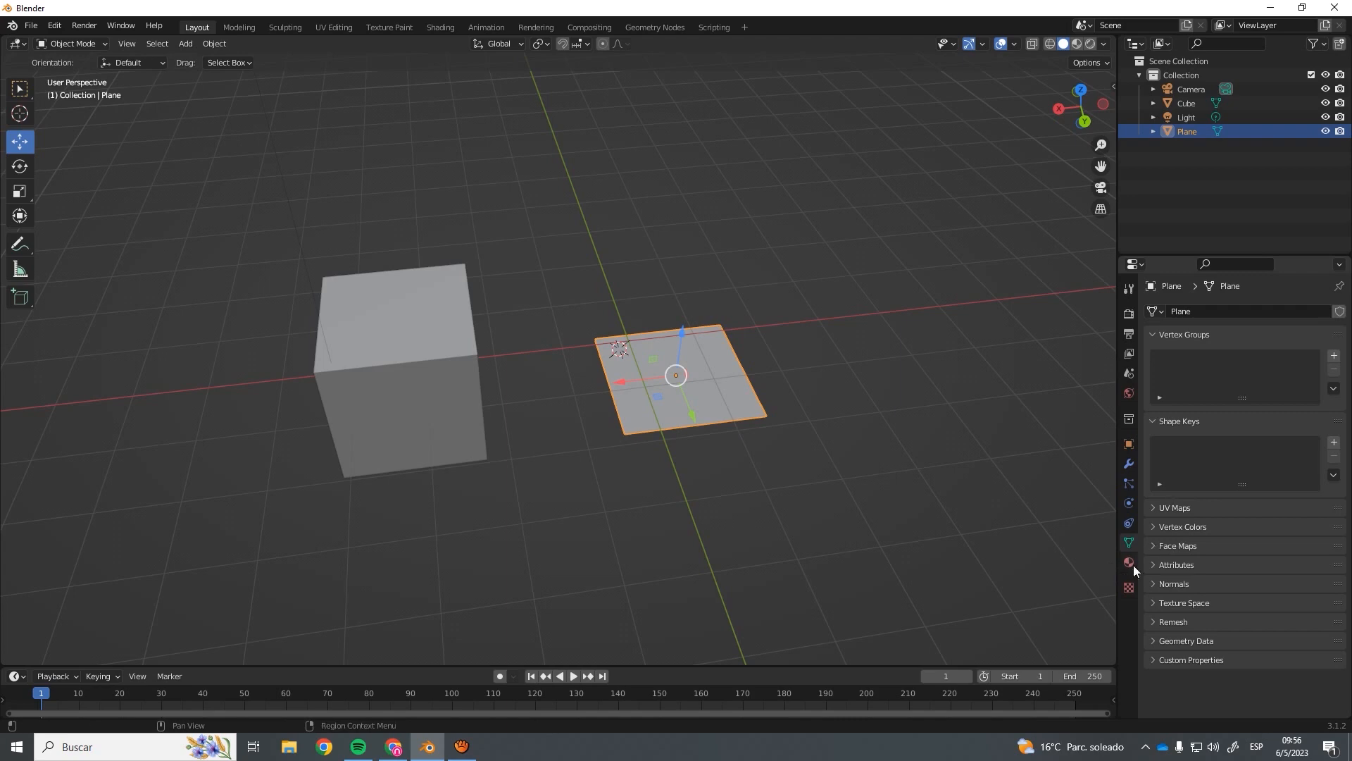
pyautogui.click(1130, 562)
pyautogui.click(1130, 586)
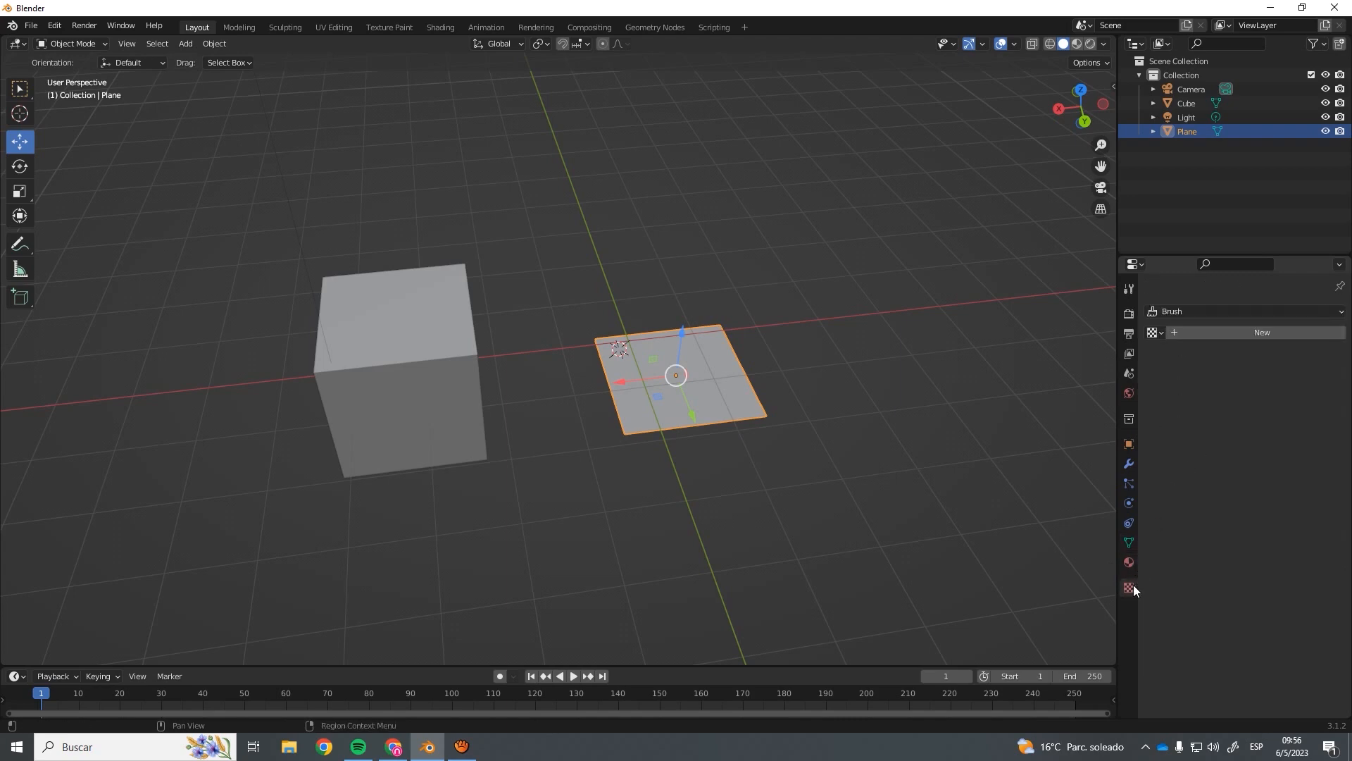
pyautogui.click(1128, 563)
pyautogui.click(1127, 587)
pyautogui.click(1129, 562)
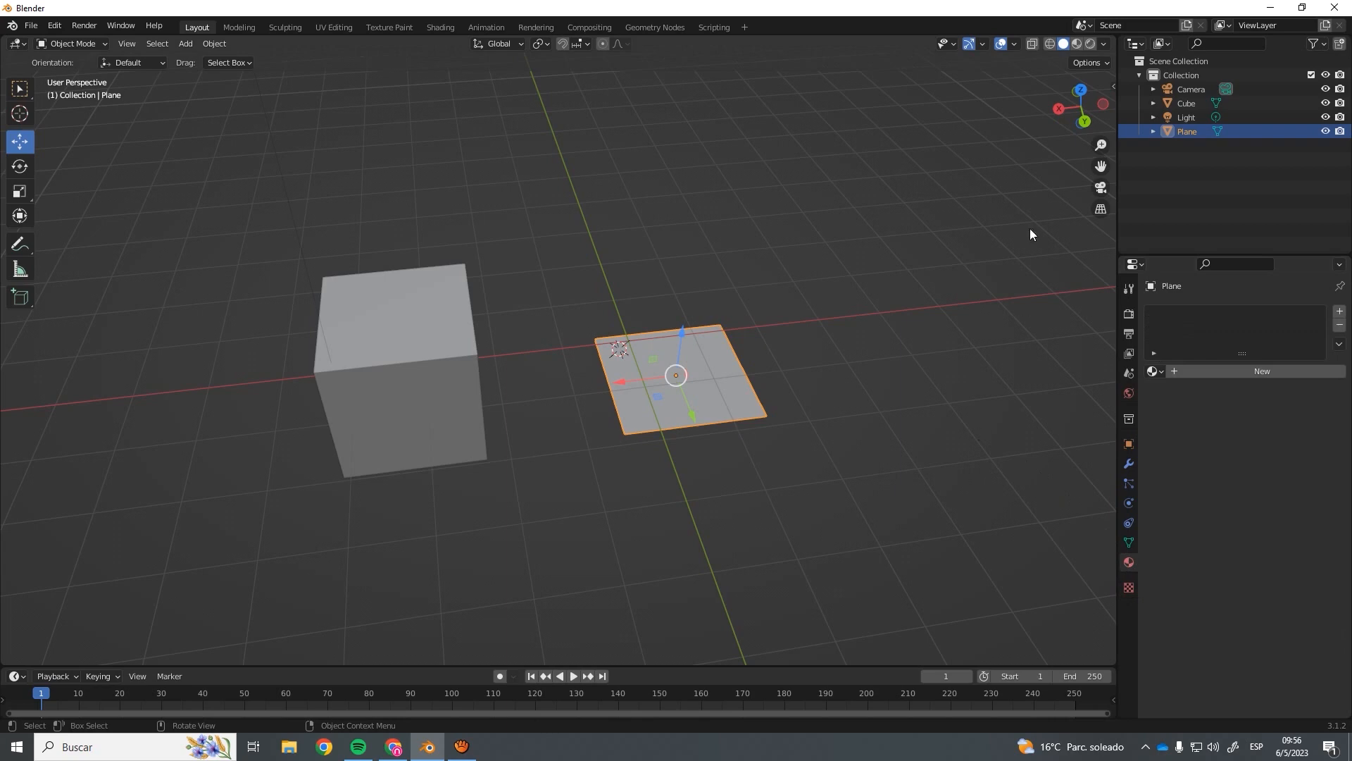
# Review the viewport gizmo and overlay options, switching Face Orientation and Statistics on and off again.
pyautogui.click(988, 44)
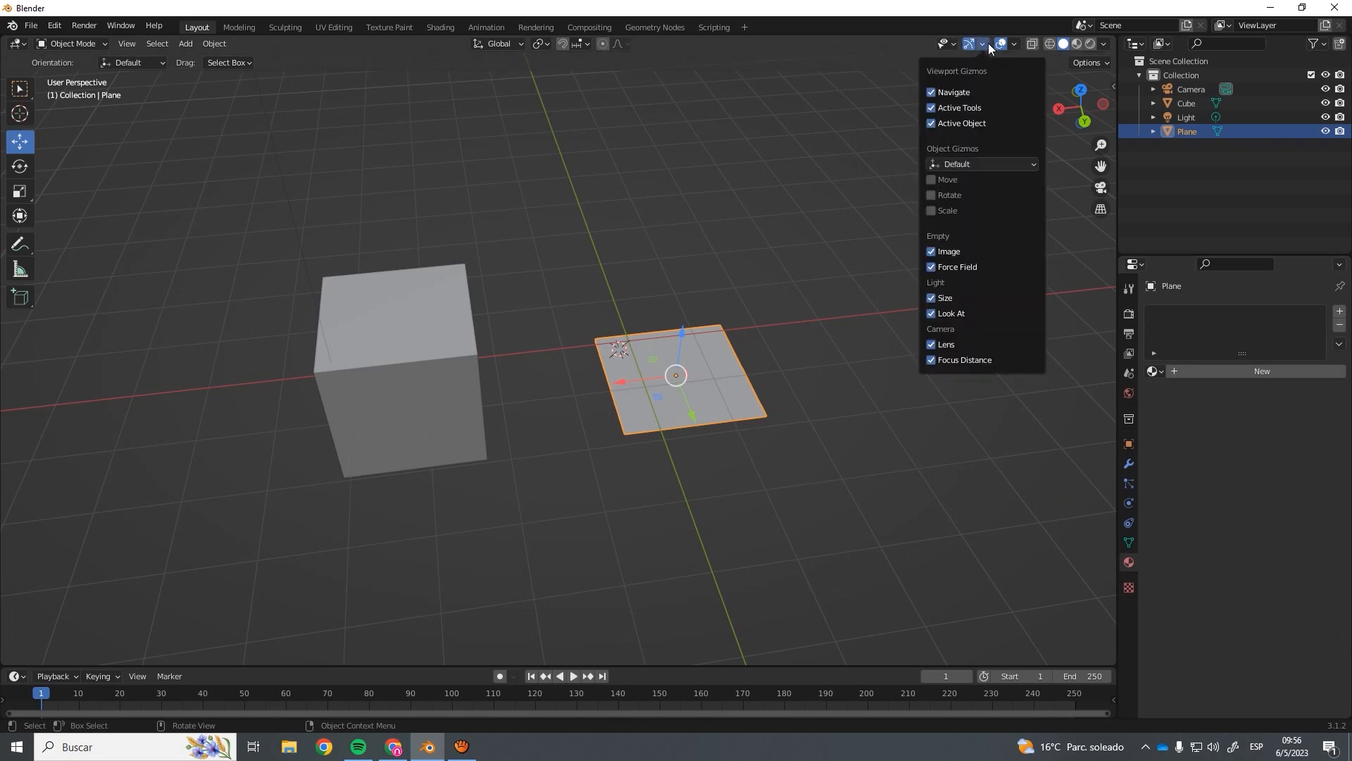
pyautogui.click(1014, 42)
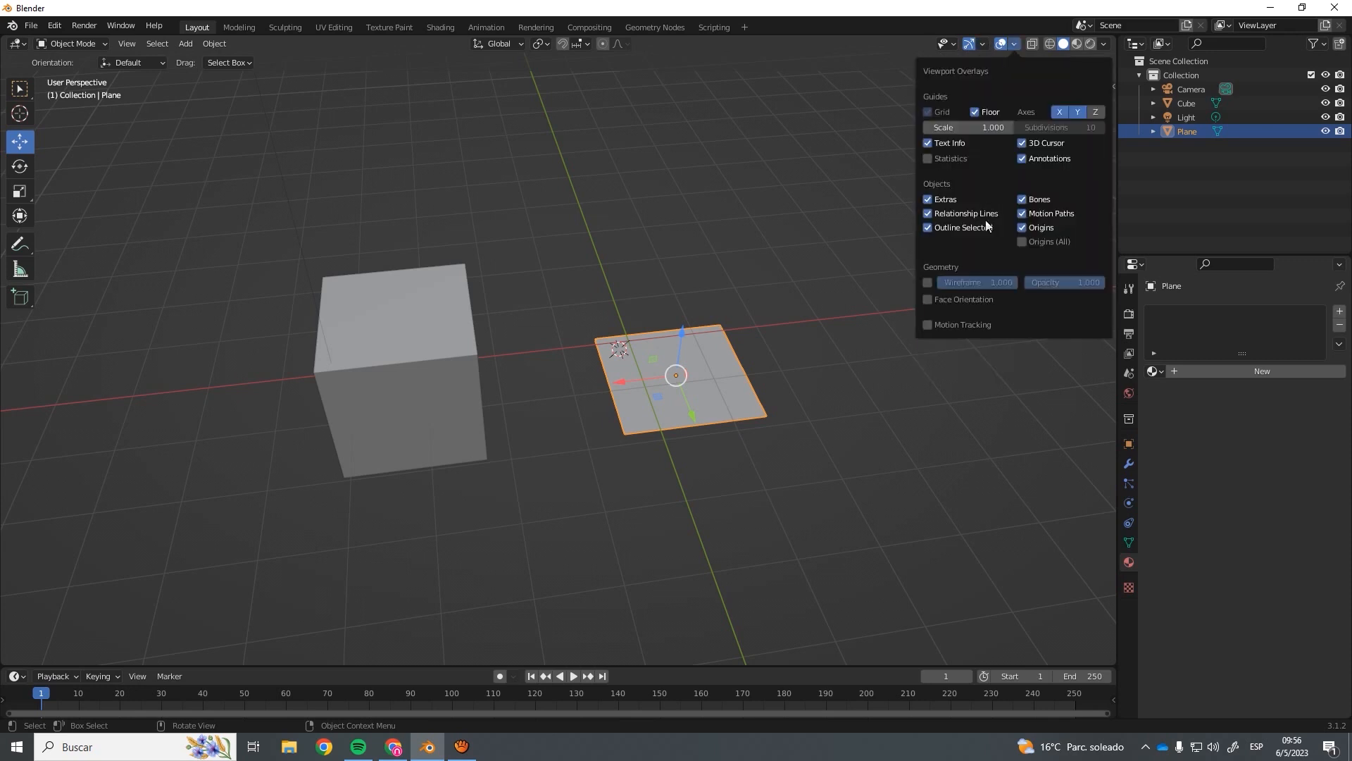
pyautogui.click(932, 298)
pyautogui.click(931, 298)
pyautogui.click(929, 159)
pyautogui.click(928, 159)
# Switch the viewport overlays off and on repeatedly, and turn X-ray on and off again.
pyautogui.click(998, 44)
pyautogui.click(996, 44)
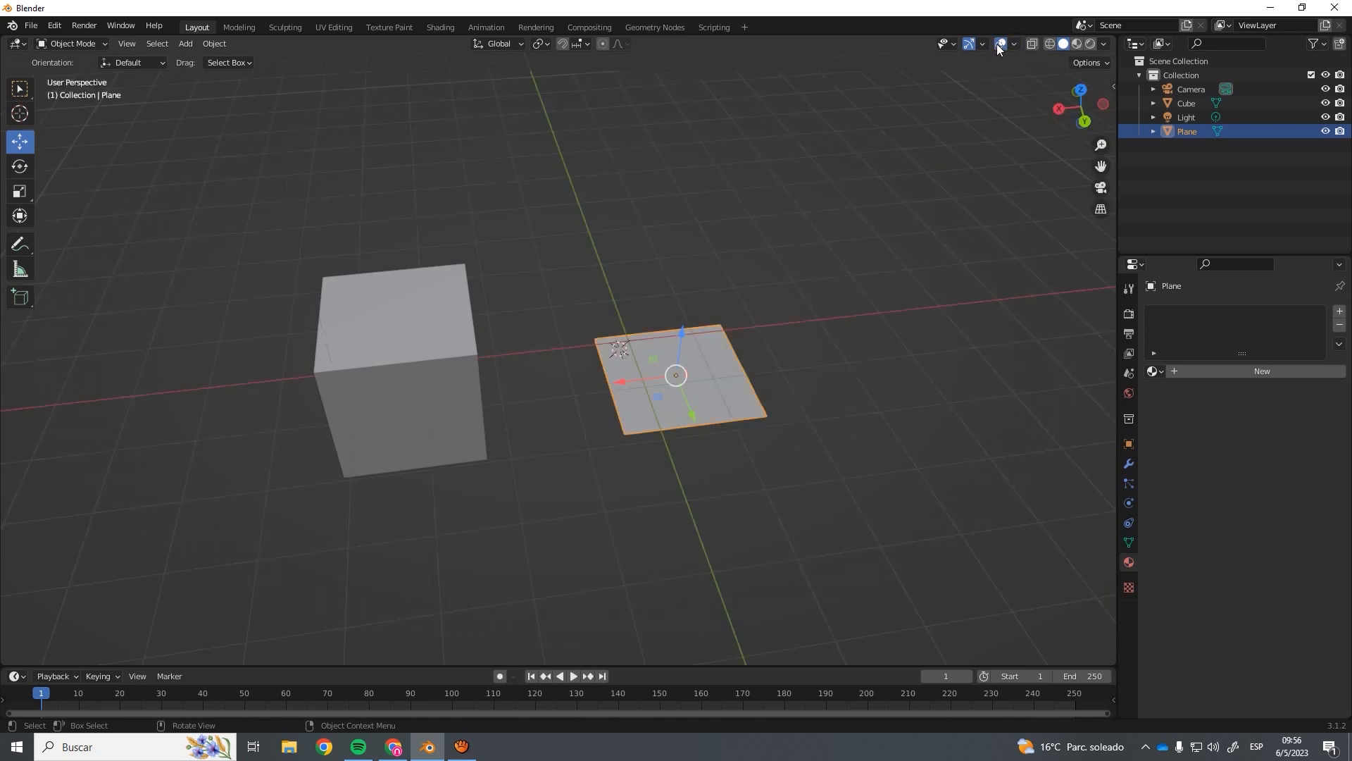
pyautogui.click(996, 44)
pyautogui.click(996, 43)
pyautogui.click(996, 43)
pyautogui.click(996, 44)
pyautogui.click(1033, 45)
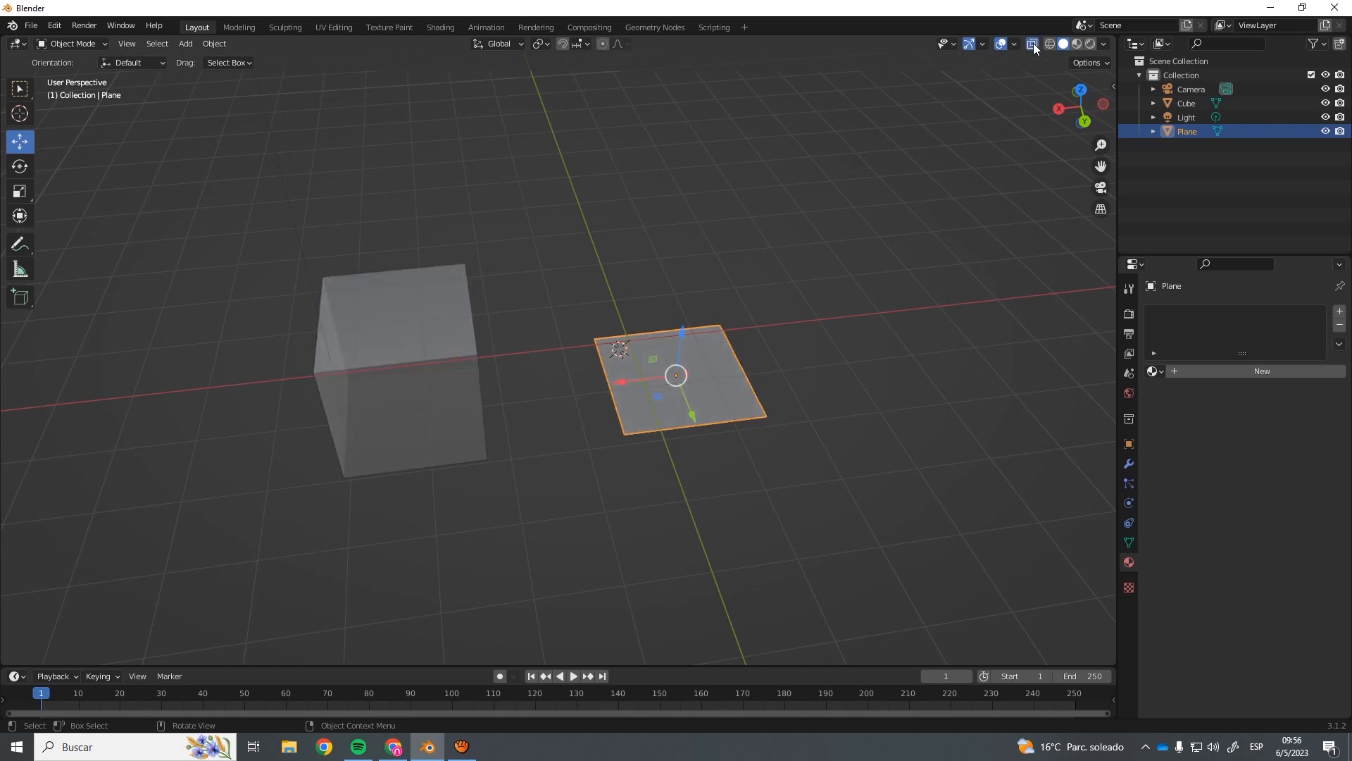
pyautogui.click(1033, 45)
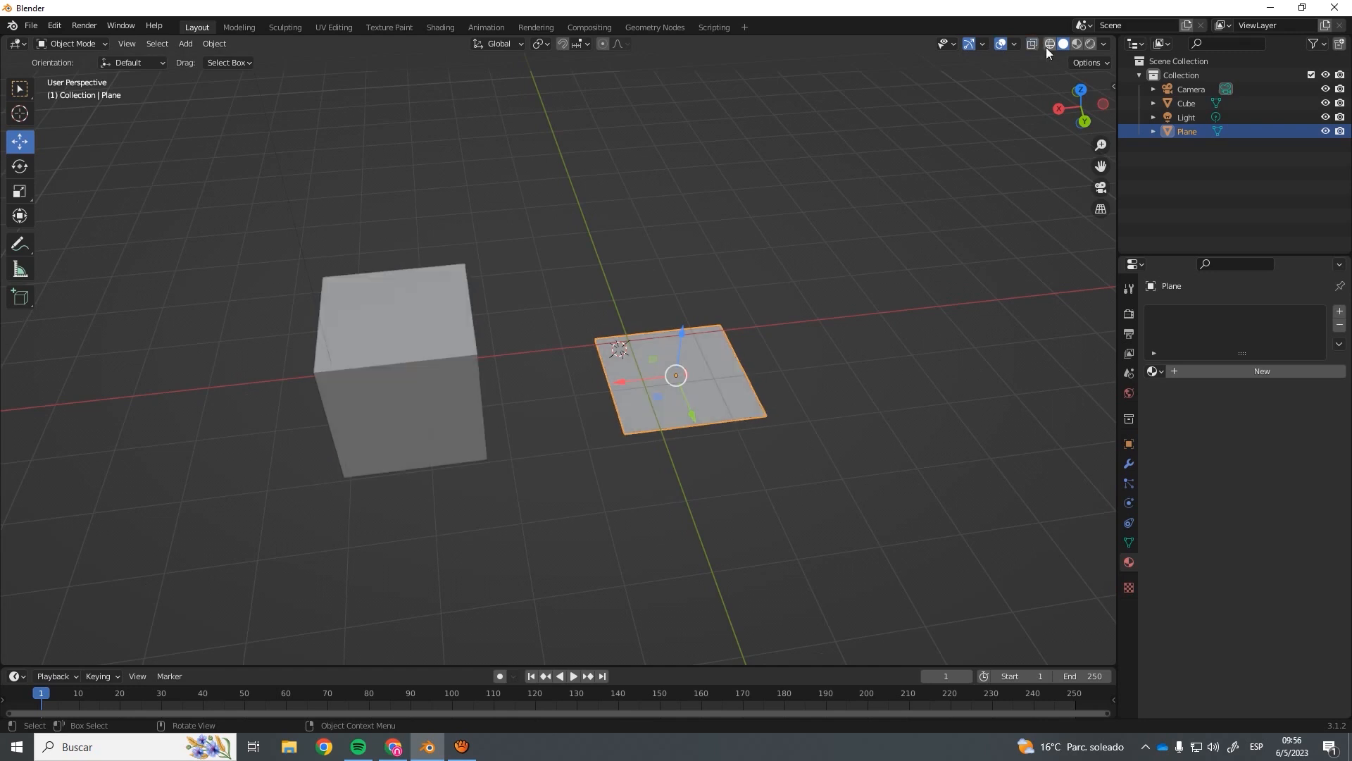
# Compare the wireframe, solid, material preview and rendered viewport shading modes, ending in solid.
pyautogui.click(1046, 45)
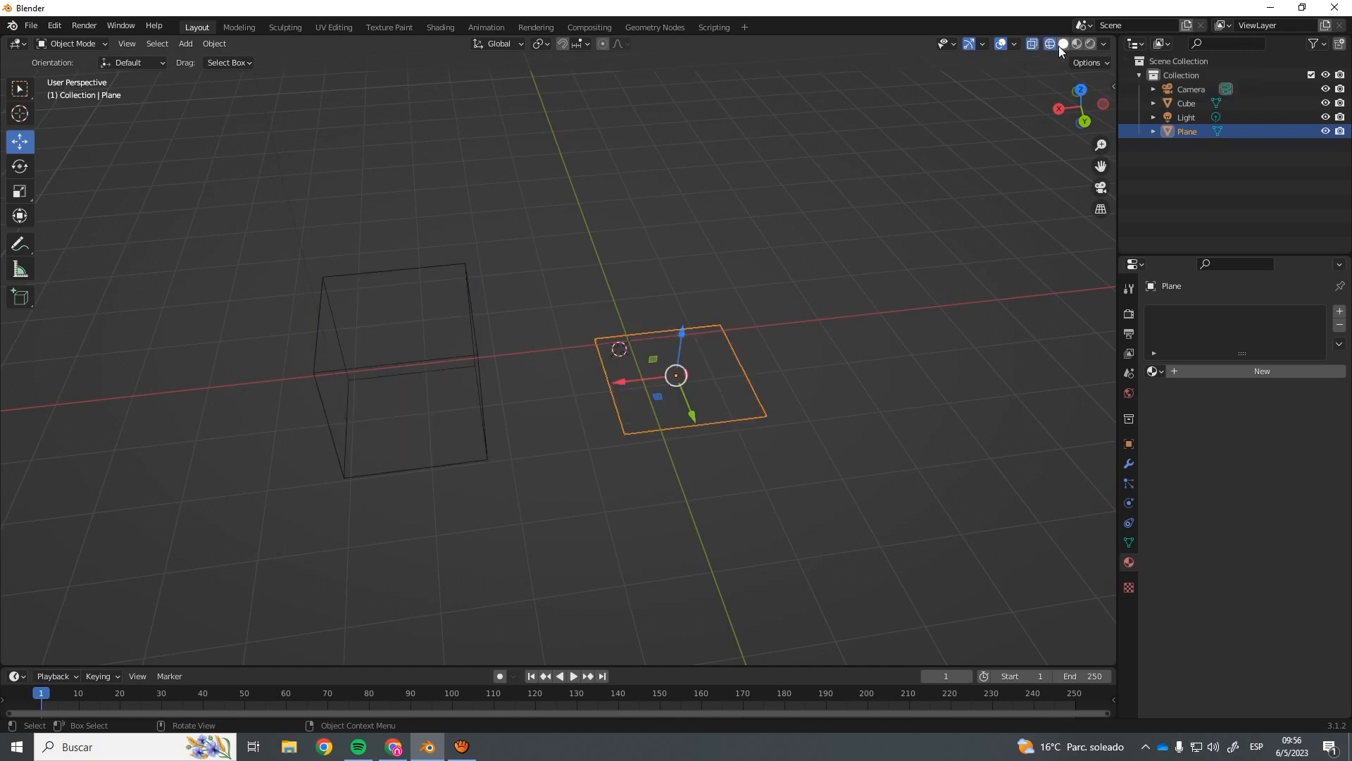
pyautogui.click(1061, 45)
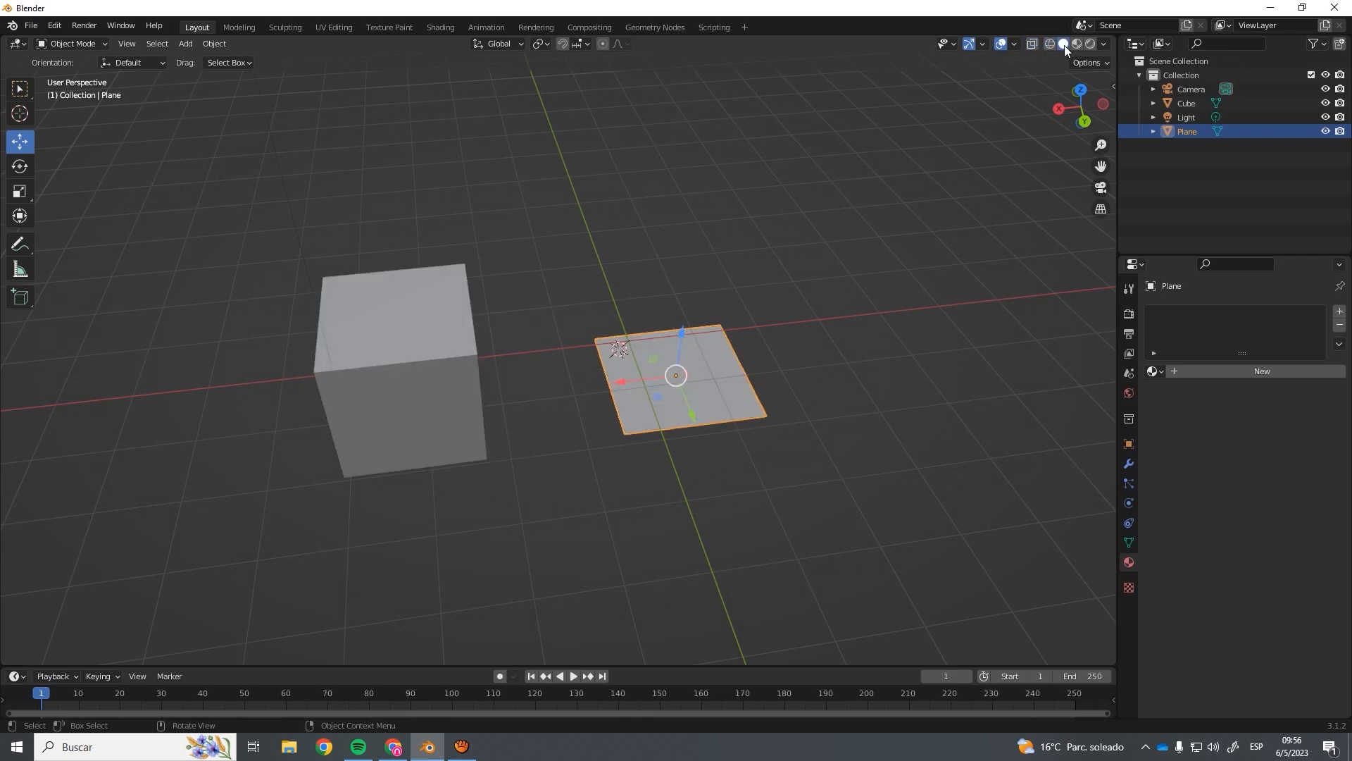
pyautogui.moveTo(945, 179); pyautogui.dragTo(931, 180, button='middle')
pyautogui.click(1077, 45)
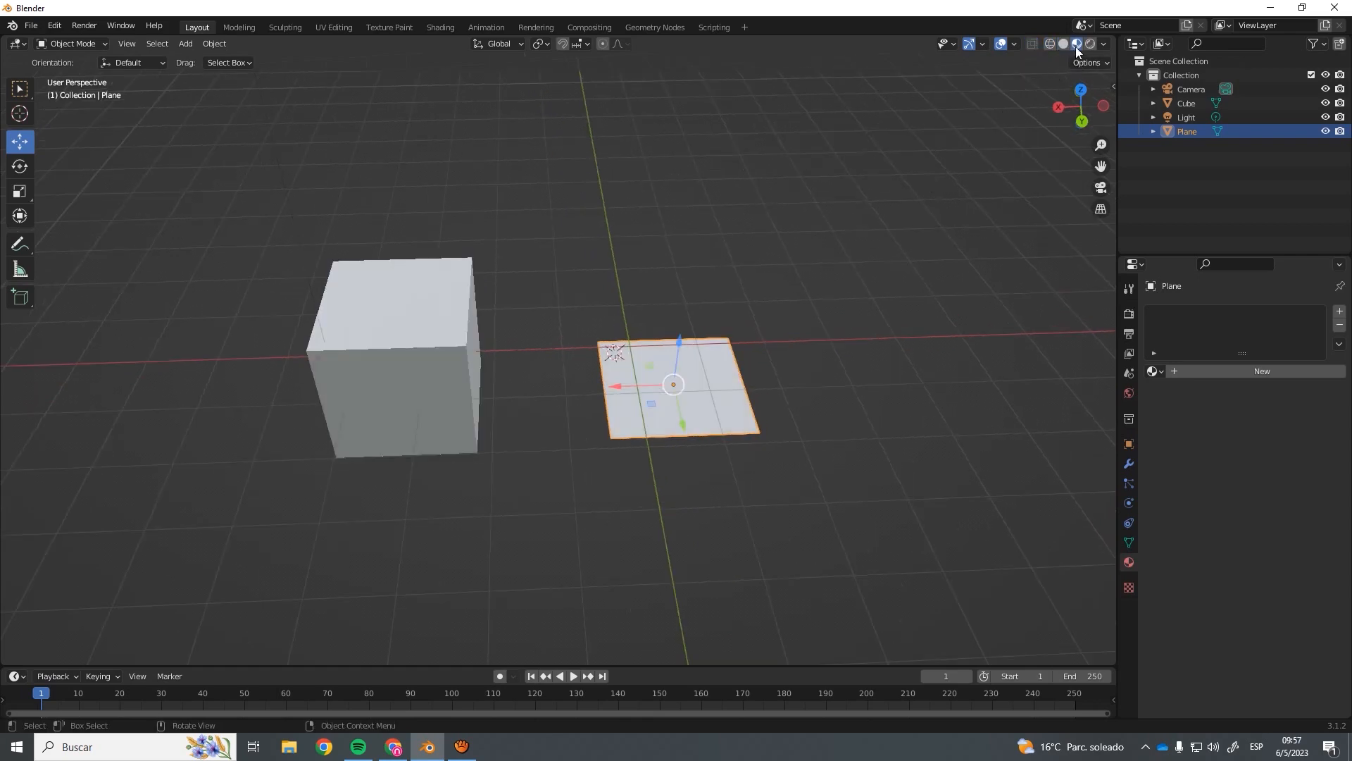
pyautogui.moveTo(933, 223)
pyautogui.mouseDown(button='middle')
pyautogui.moveTo(958, 214)
pyautogui.moveTo(891, 143)
pyautogui.moveTo(947, 203)
pyautogui.mouseUp(button='middle')
pyautogui.click(1089, 44)
pyautogui.click(1064, 44)
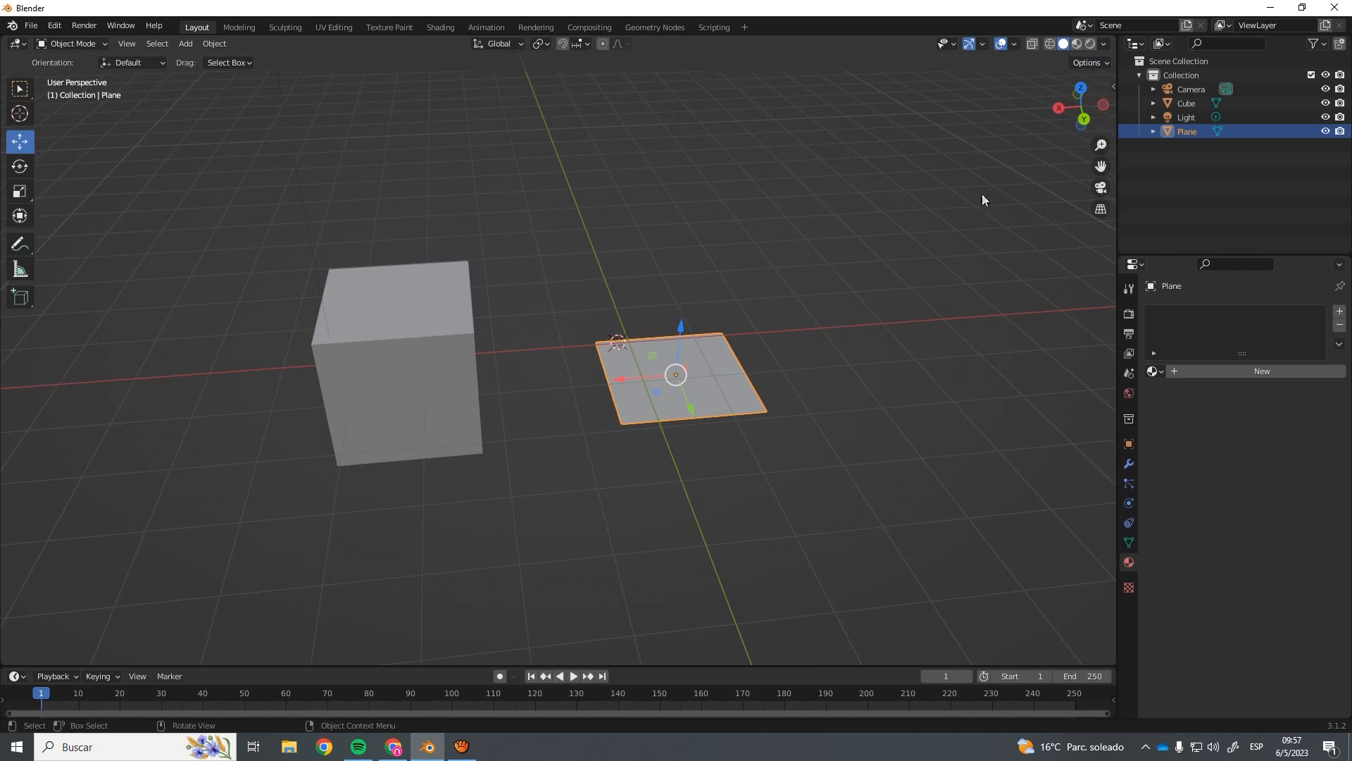
# Select the cube and show its numeric transform values in the 3D viewport.
pyautogui.click(458, 314)
pyautogui.moveTo(479, 317); pyautogui.dragTo(781, 260, button='middle')
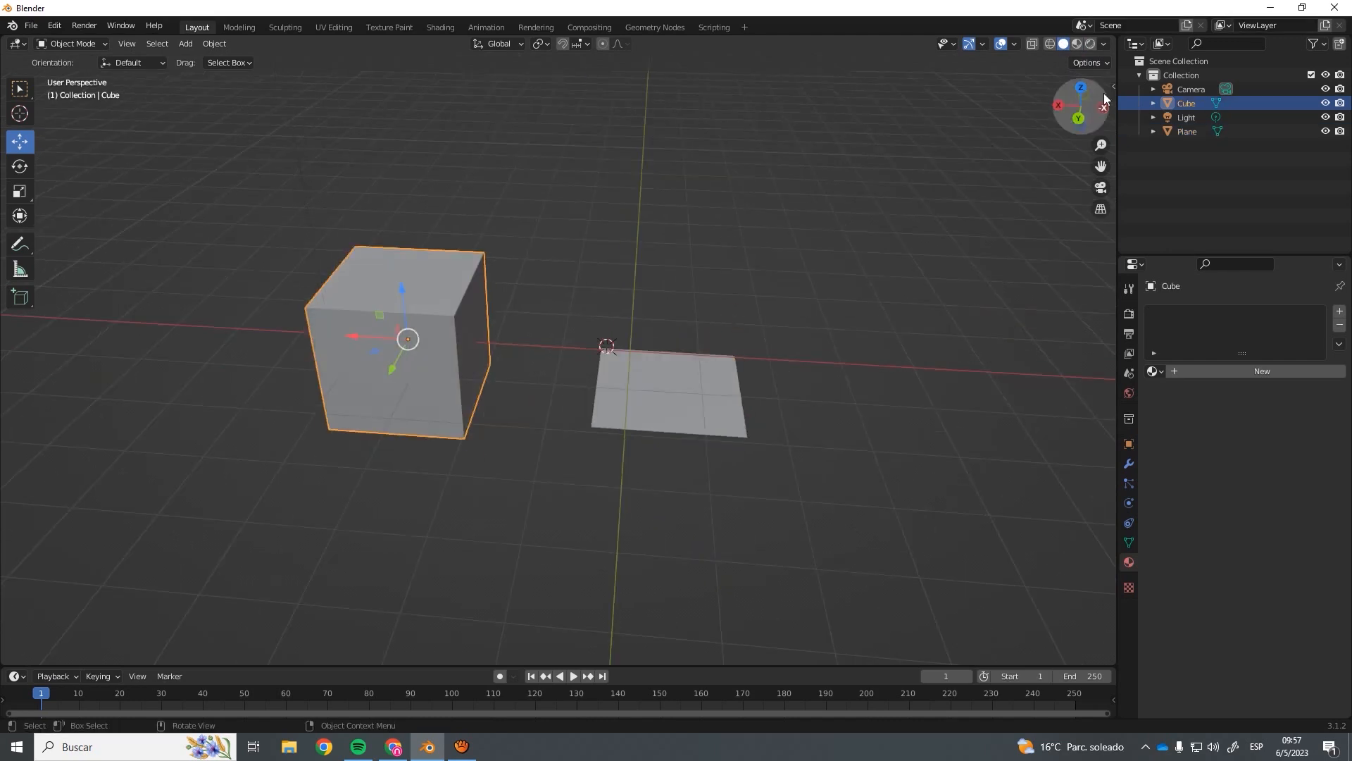
pyautogui.press('n')
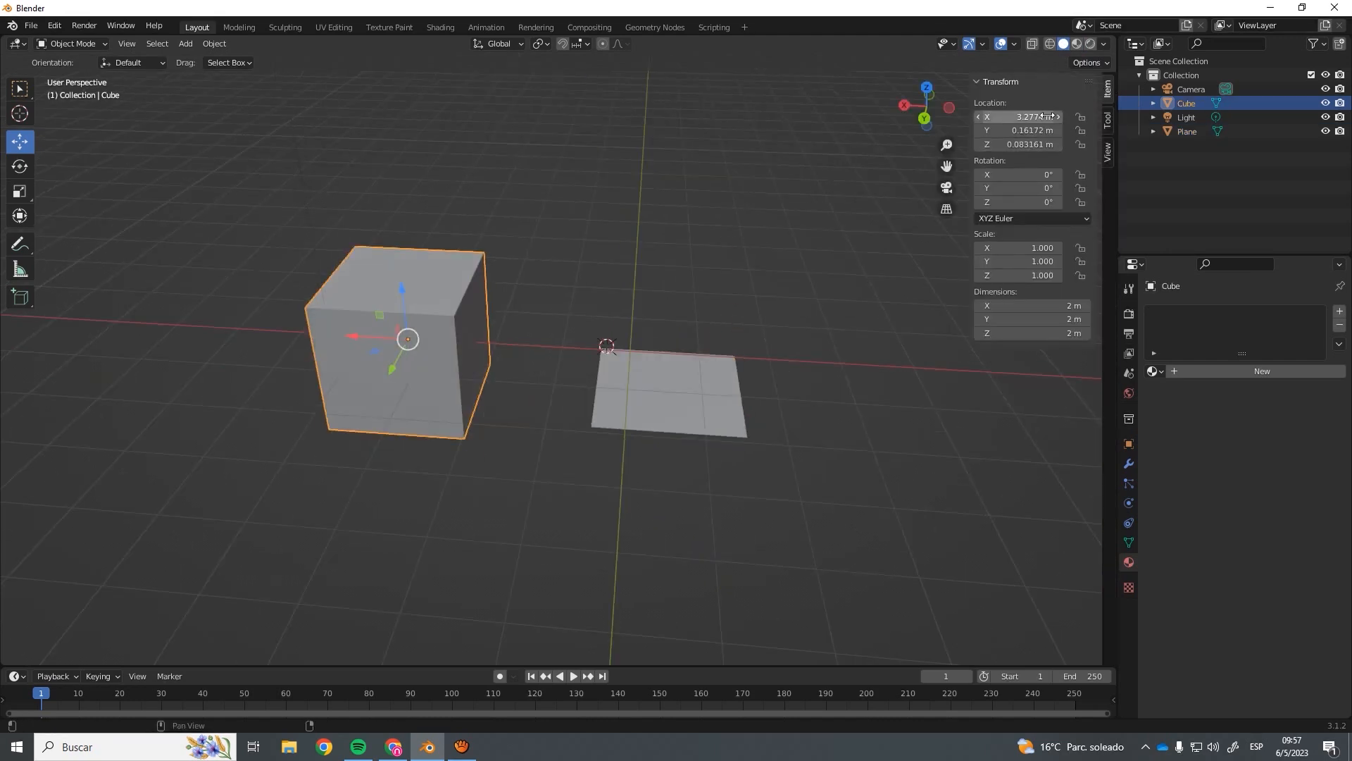
# Move the cube to about X 3.89 m, Y -0.69 m, Z -0.69 m, and try an X rotation before clearing it.
pyautogui.click(1048, 117)
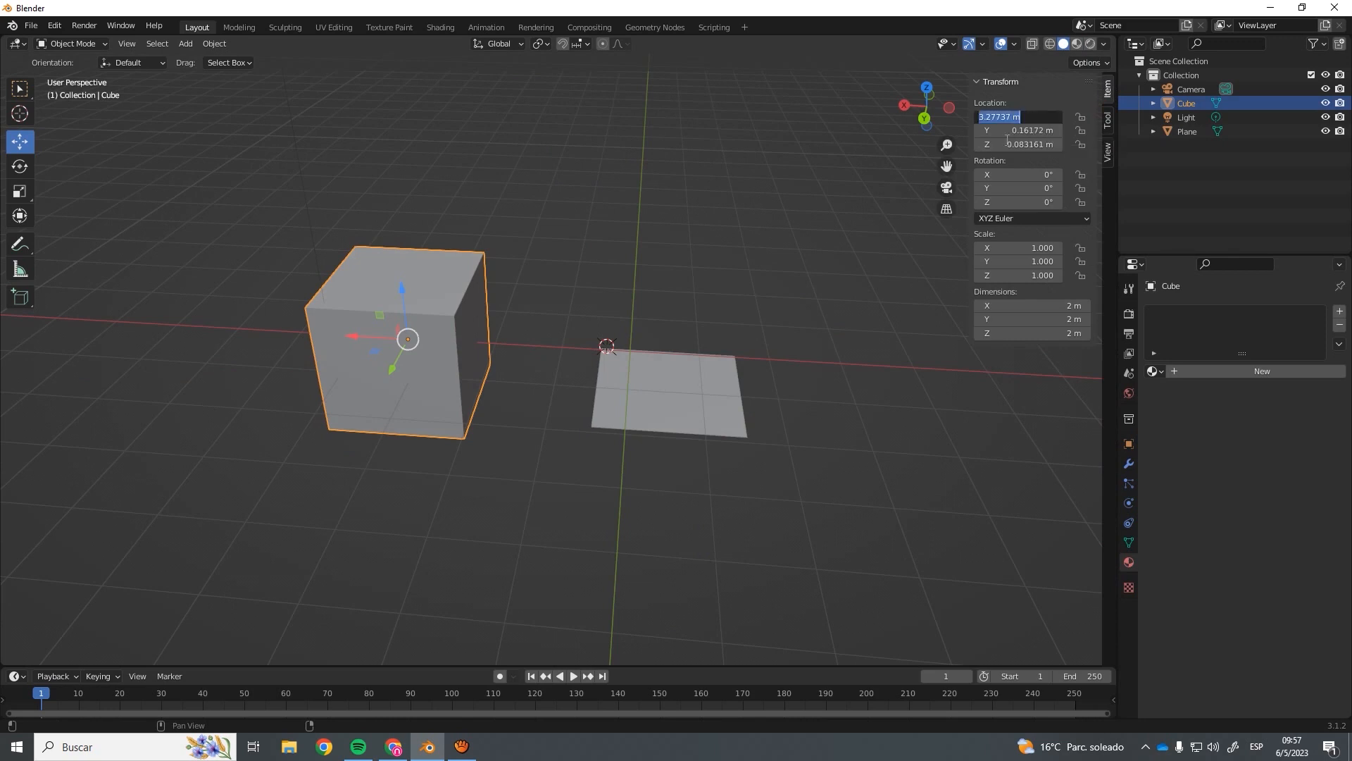
pyautogui.click(1032, 130)
pyautogui.moveTo(1030, 131); pyautogui.dragTo(986, 144)
pyautogui.moveTo(1063, 116)
pyautogui.mouseDown()
pyautogui.moveTo(1035, 116)
pyautogui.moveTo(1085, 117)
pyautogui.mouseUp()
pyautogui.moveTo(1051, 173)
pyautogui.mouseDown()
pyautogui.moveTo(1021, 173)
pyautogui.moveTo(1042, 174)
pyautogui.mouseUp()
pyautogui.hotkey('alt', 'r')
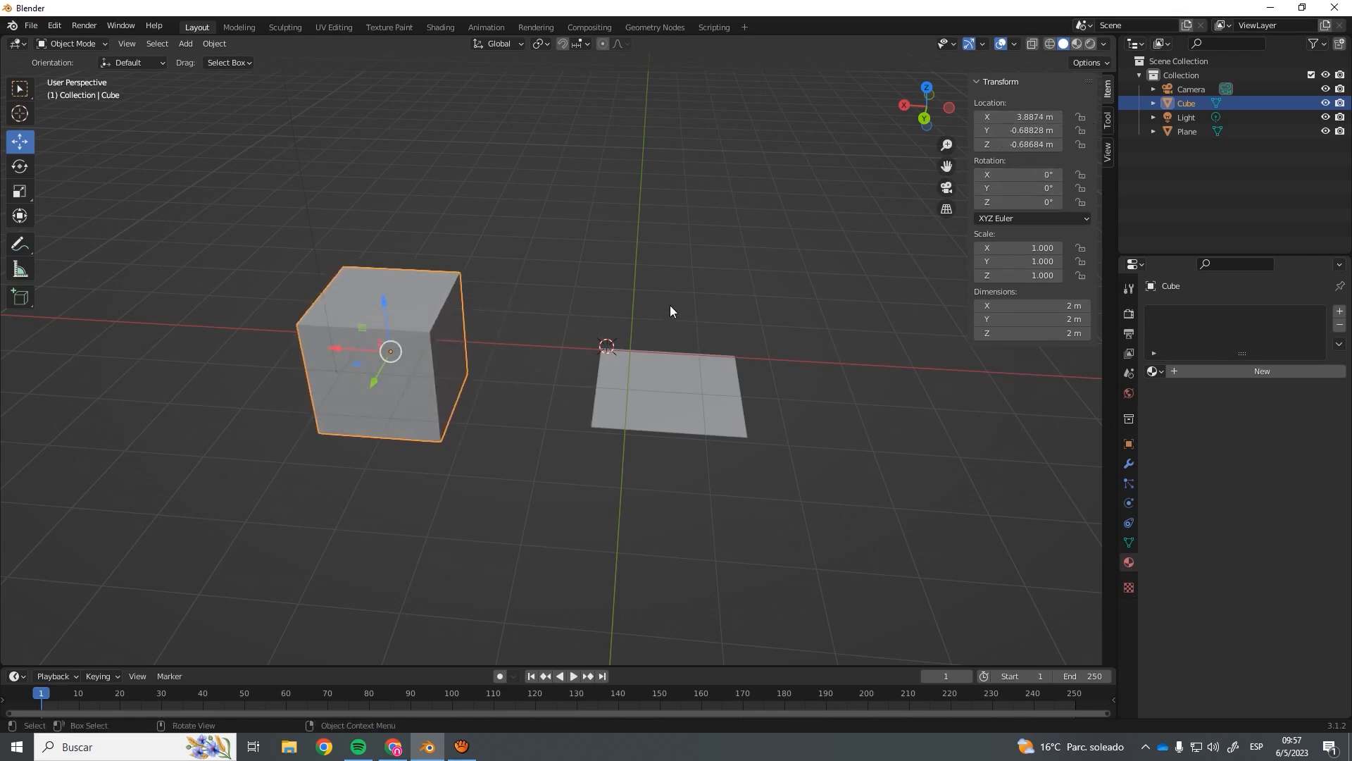